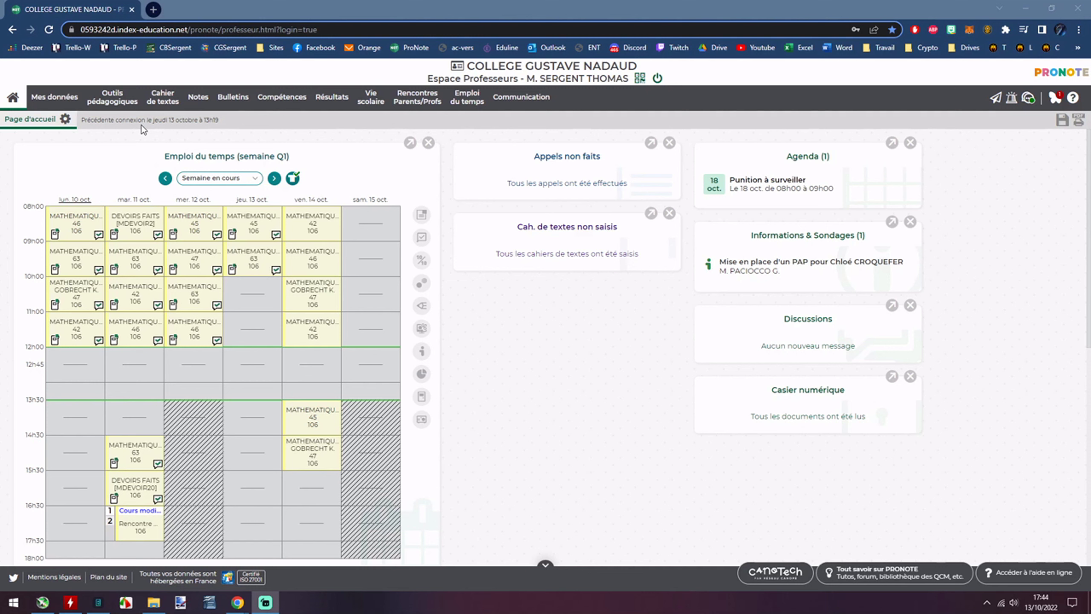
Browse Mes QCM and the school's library under Outils pédagogiques, then open Bibliothèque Nathan.
click(243, 135)
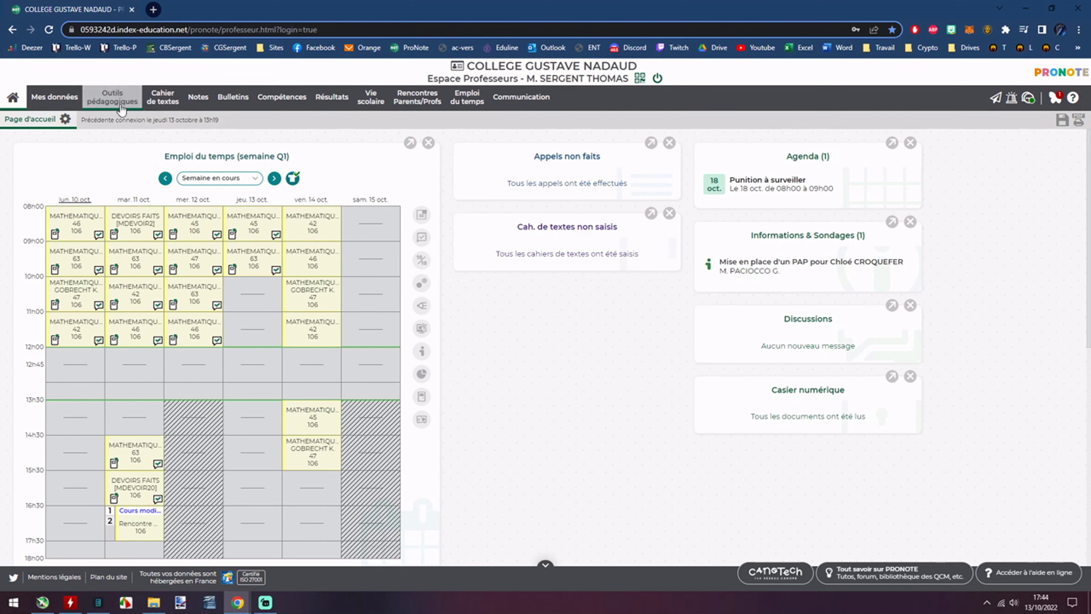
click(124, 117)
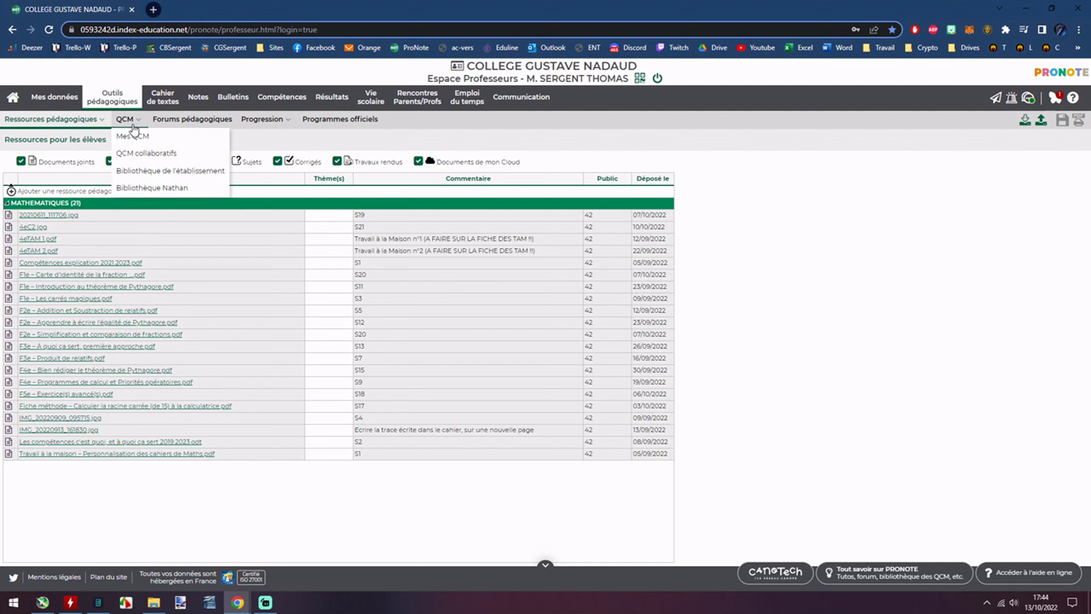
click(134, 128)
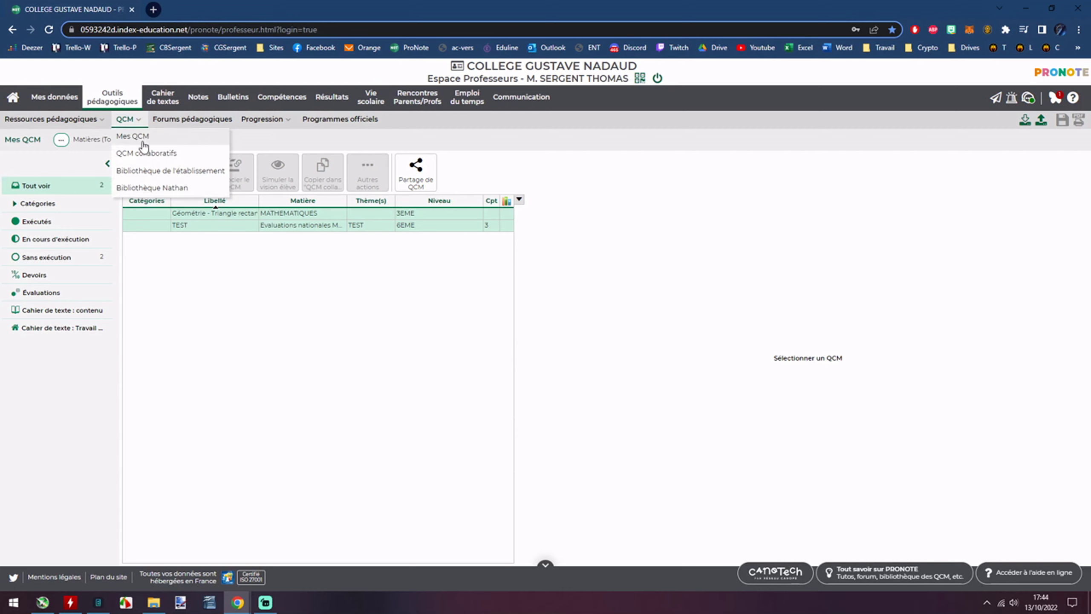
click(172, 171)
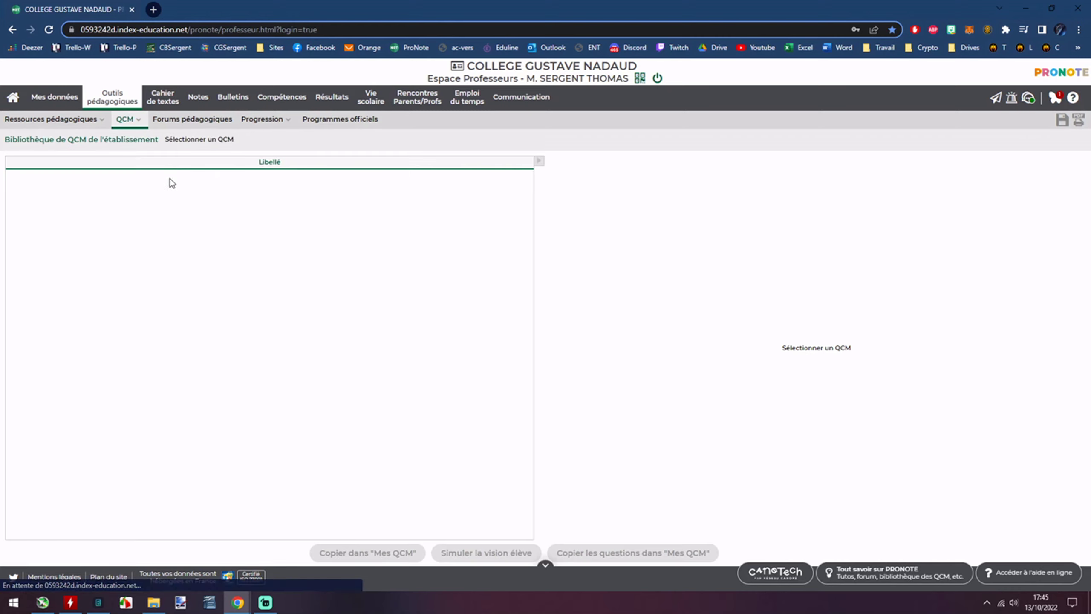
click(137, 121)
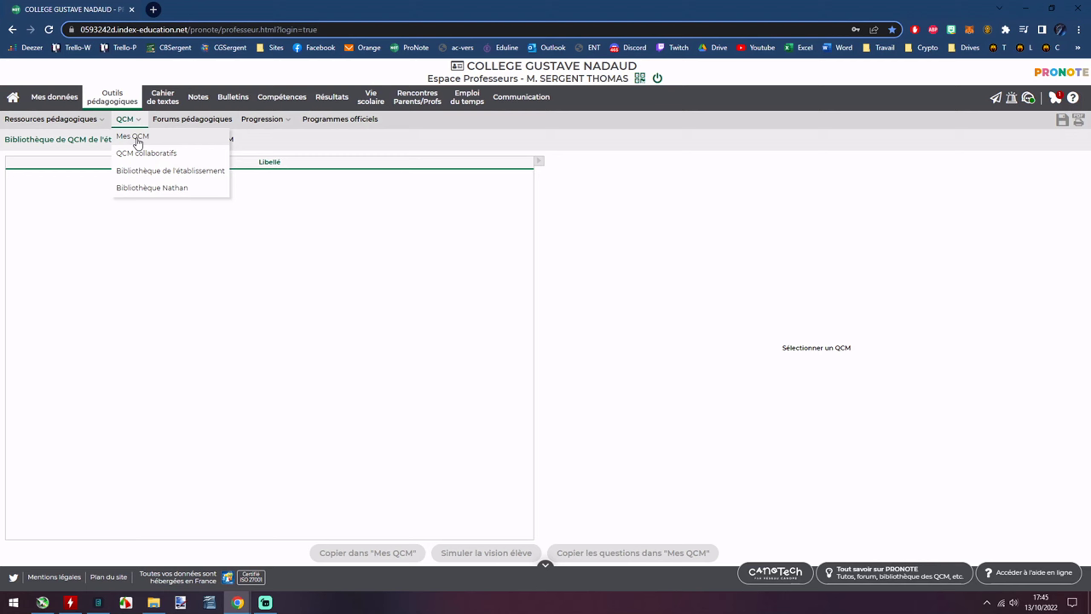
click(137, 120)
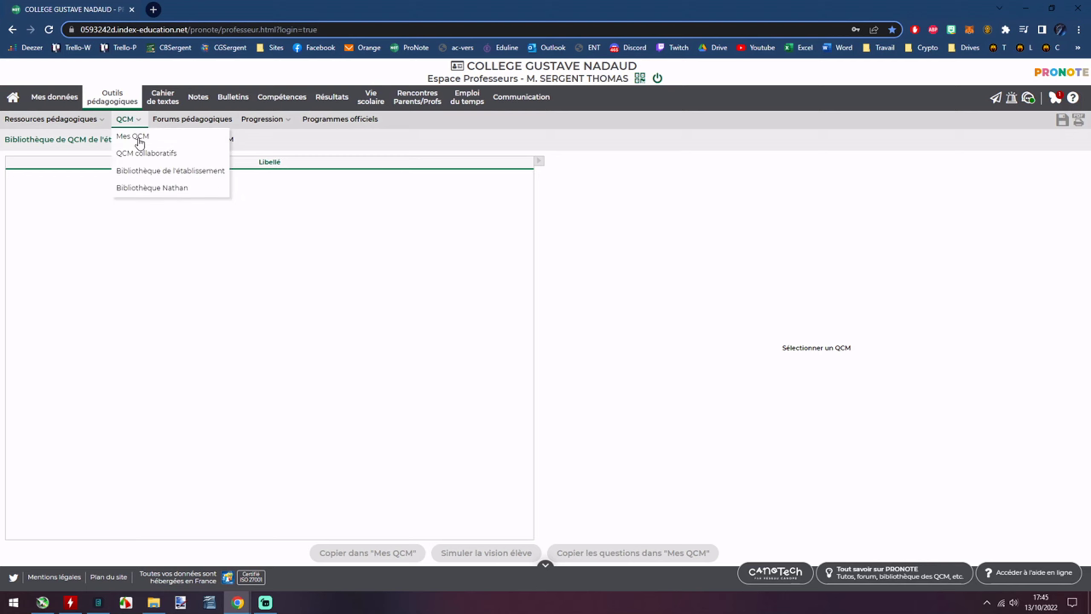
click(140, 188)
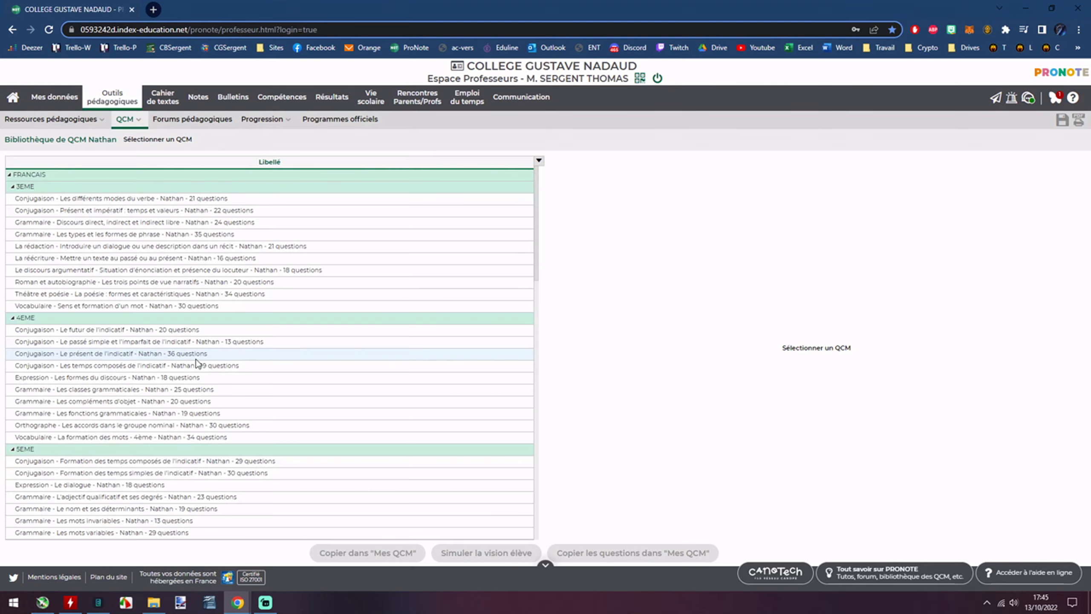
Collapse FRANCAIS and HISTOIRE-GEOGRAPHIE, then copy the 3EME 'Équations du premier degré' quiz into Mes QCM.
click(8, 174)
click(9, 186)
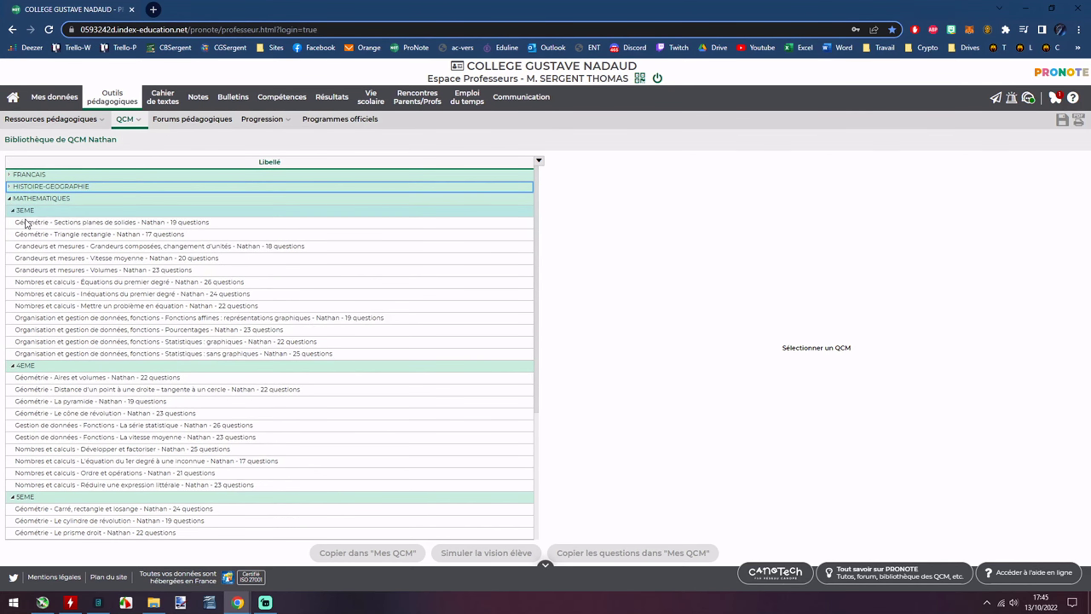
click(53, 222)
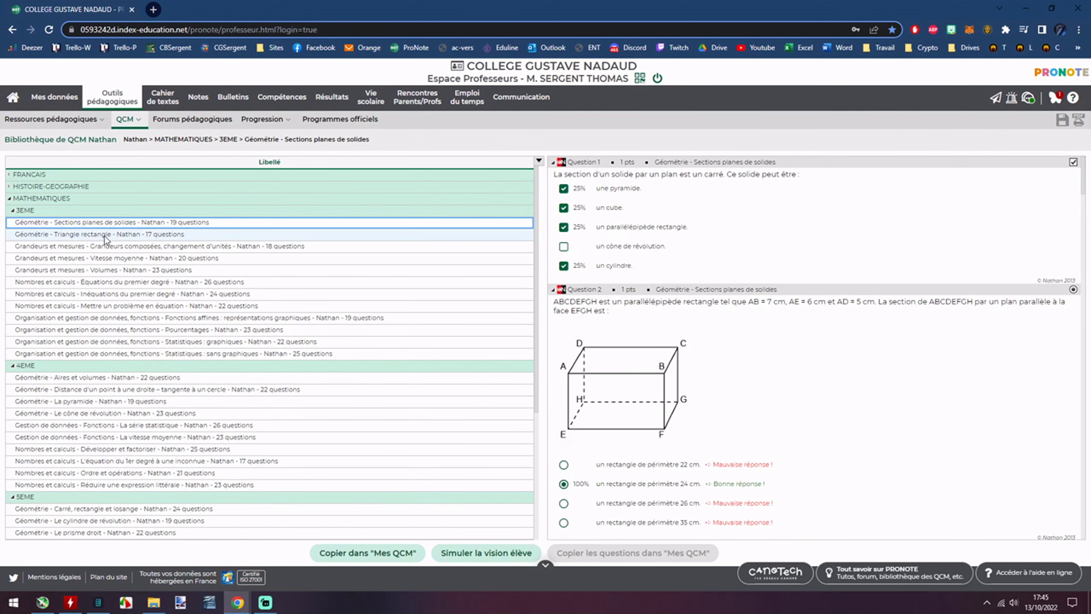
click(96, 283)
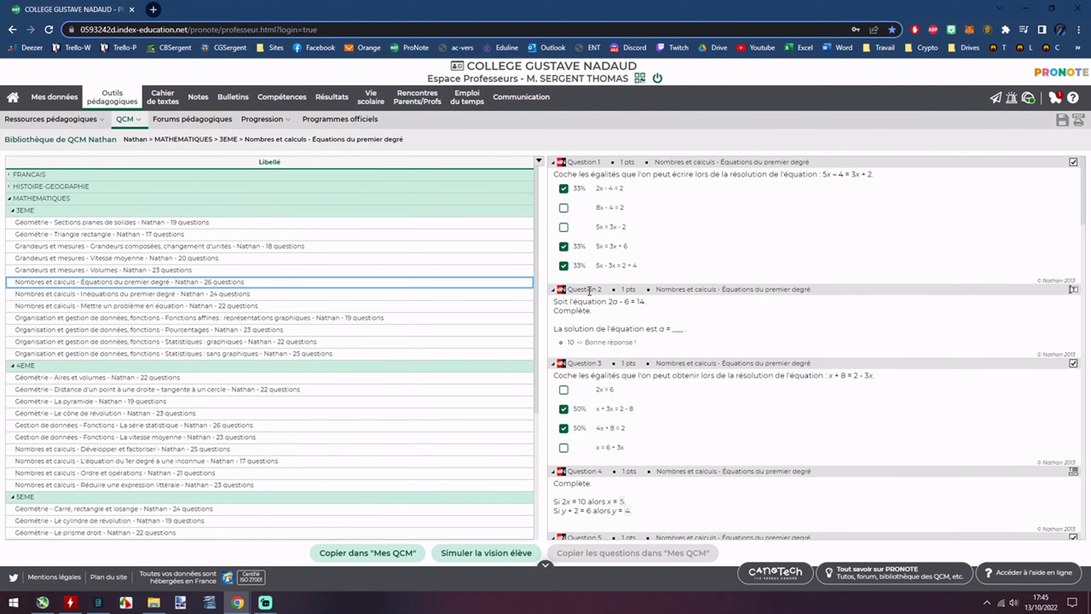
scroll(998, 239, down, 4)
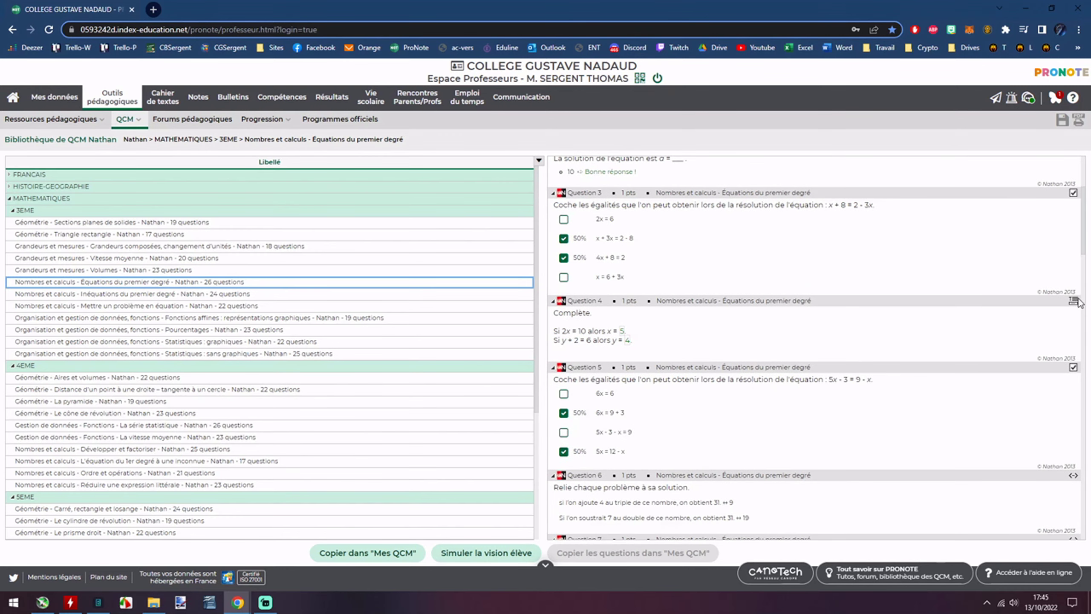
click(1076, 370)
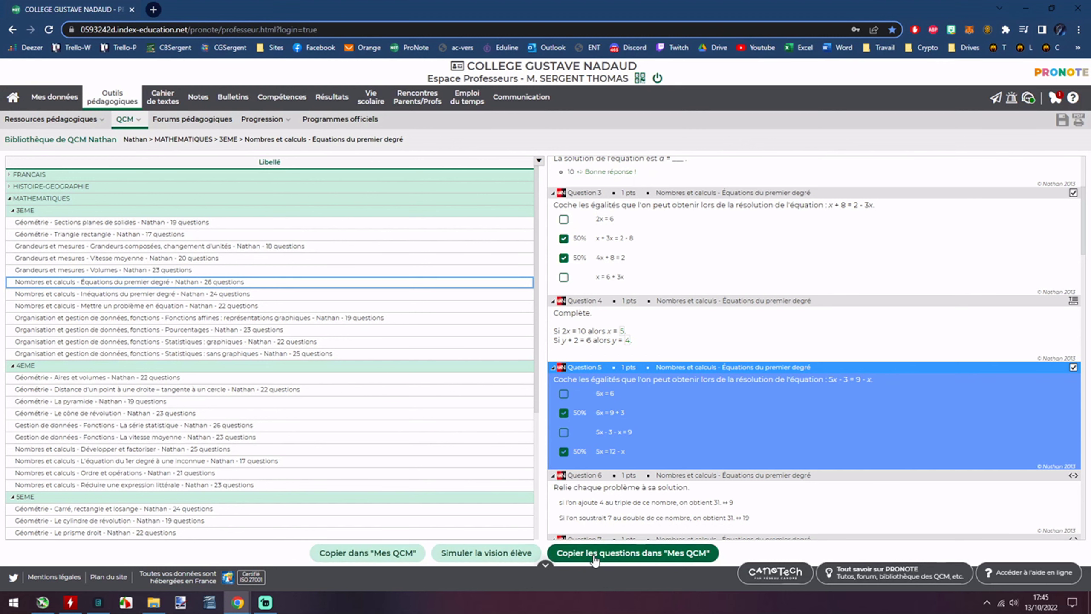
click(395, 554)
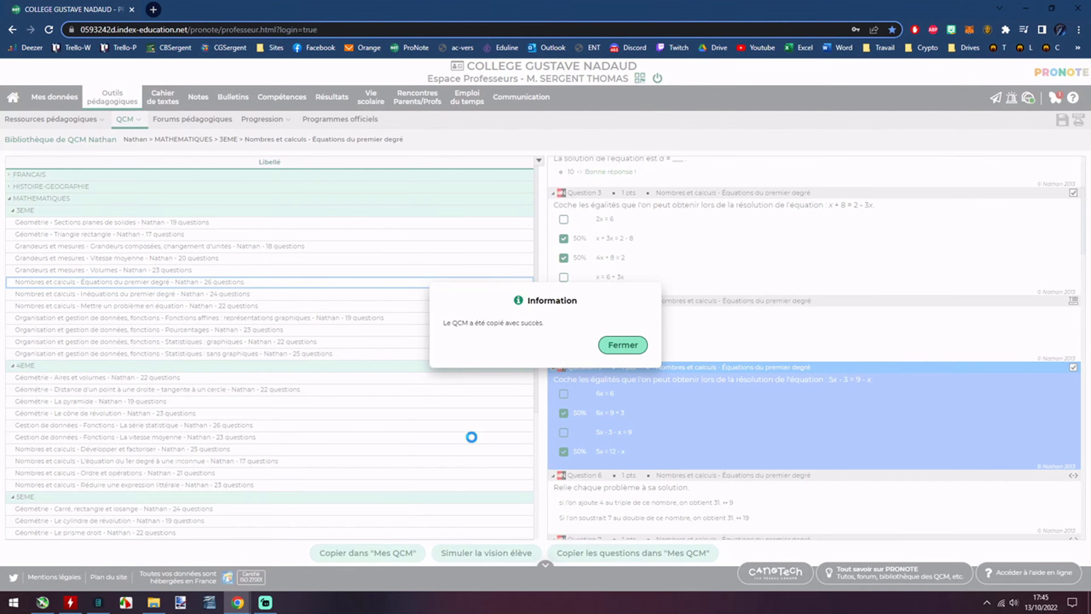
click(622, 344)
click(127, 119)
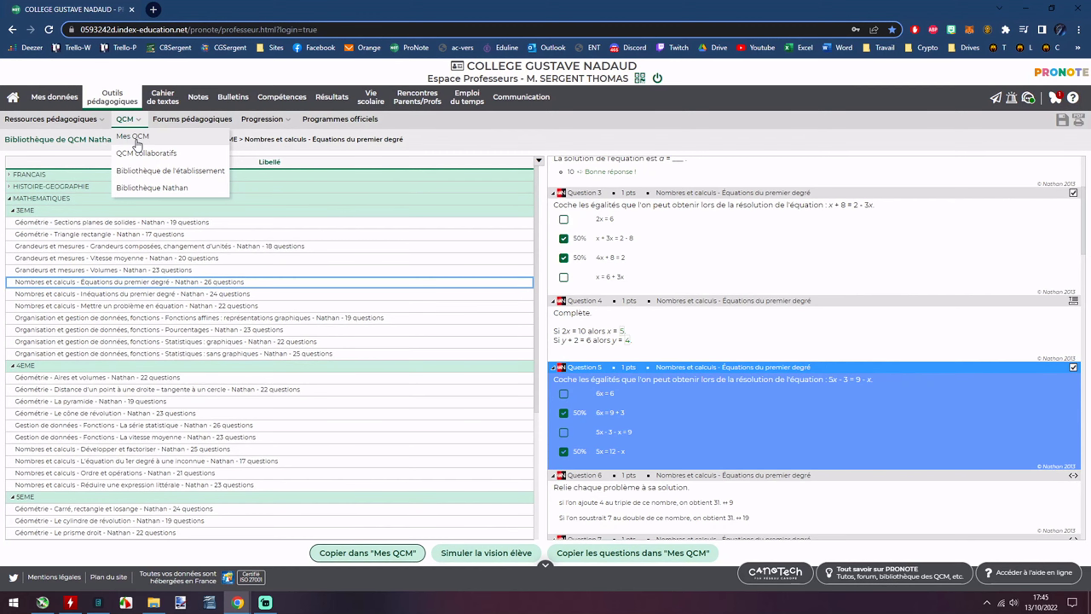
Delete the 'Géométrie - Triangle rectangle' quiz from Mes QCM.
click(131, 136)
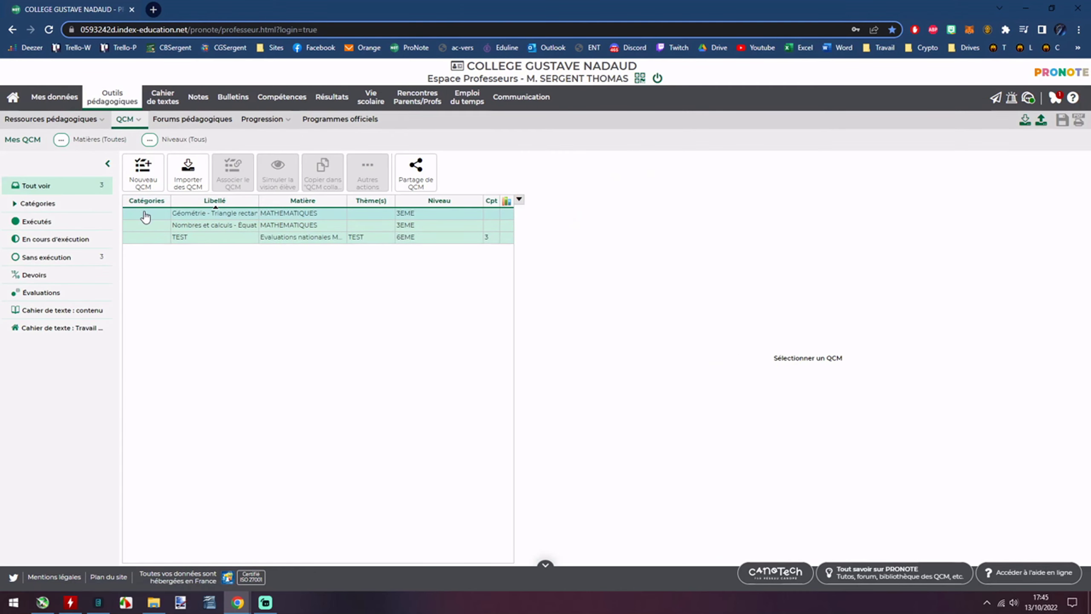
click(331, 215)
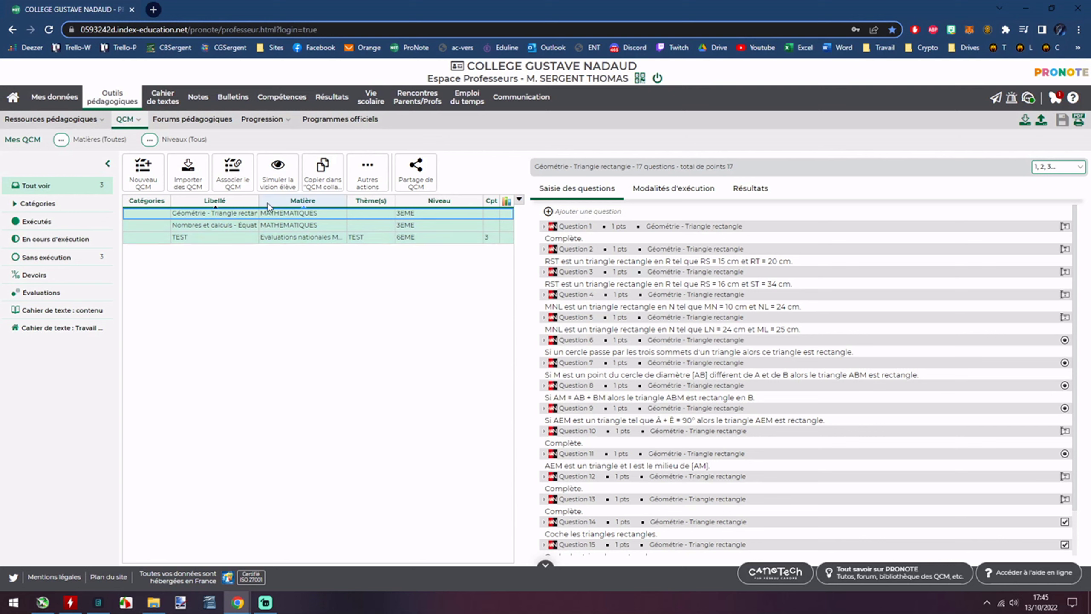
right_click(228, 216)
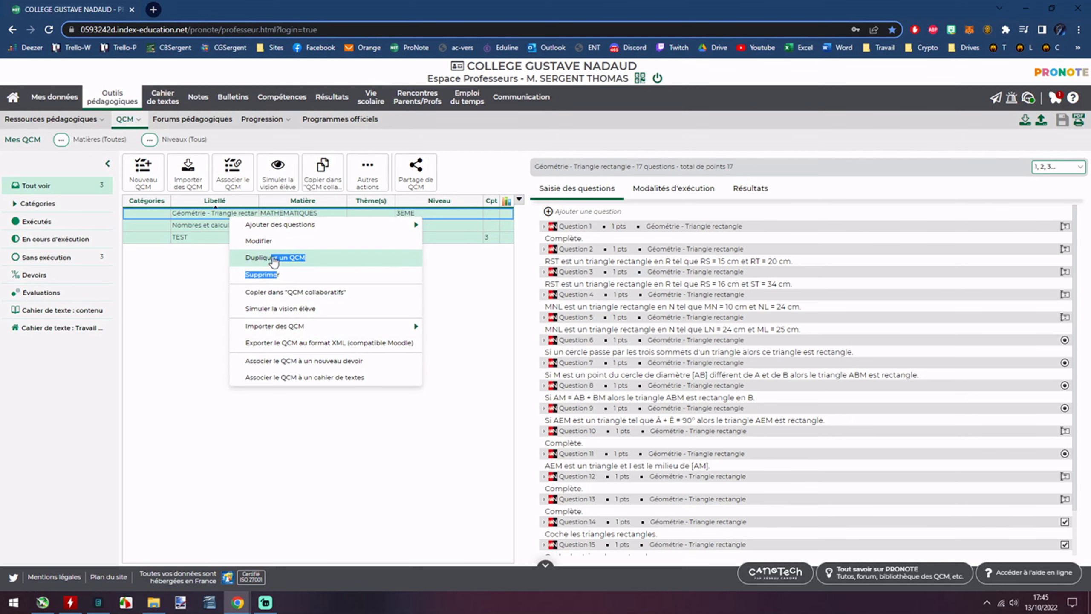
click(273, 274)
click(589, 347)
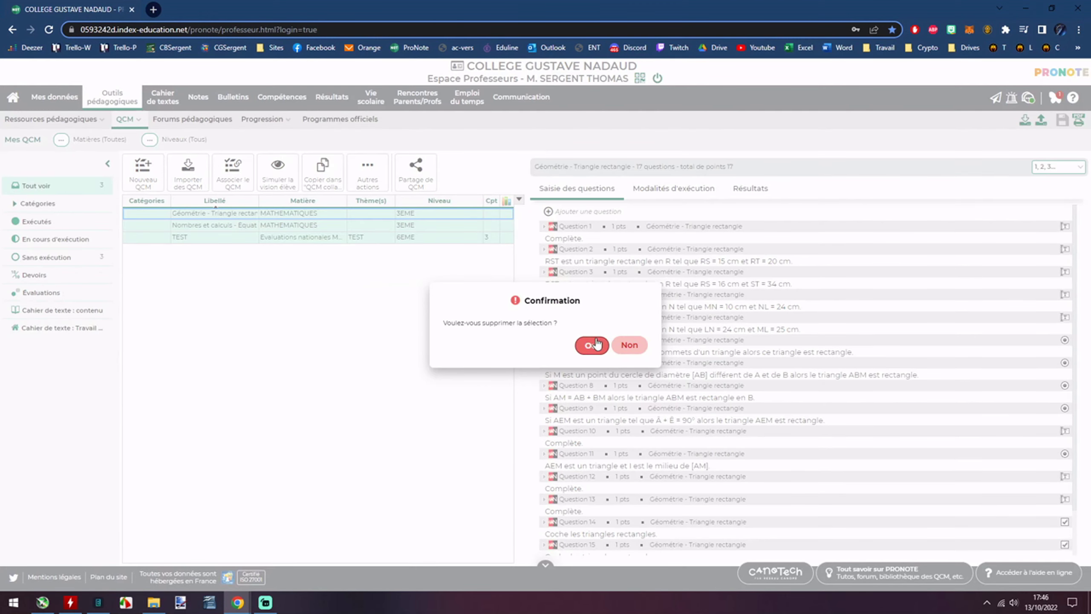
Delete the remaining 'Équations du premier degré' and TEST quizzes.
click(238, 215)
right_click(237, 215)
click(287, 277)
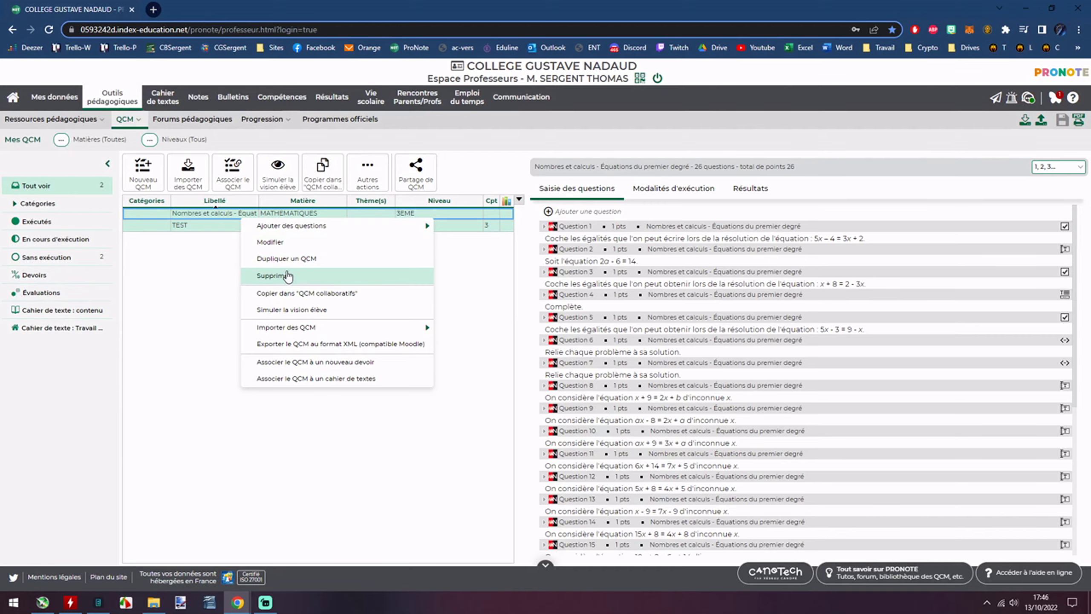
click(590, 346)
click(224, 214)
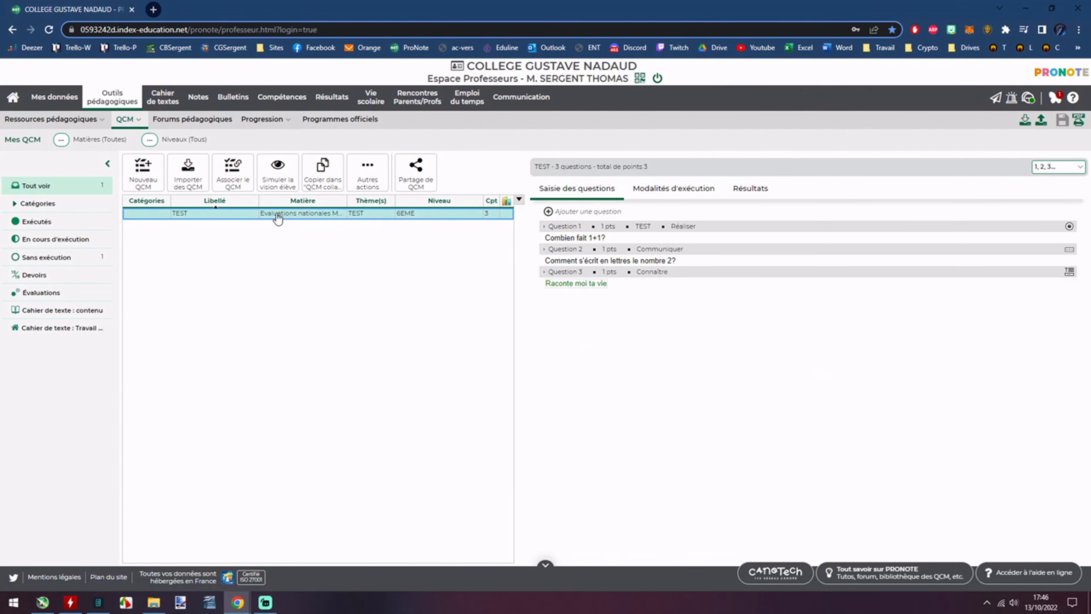
right_click(239, 214)
click(297, 272)
click(590, 346)
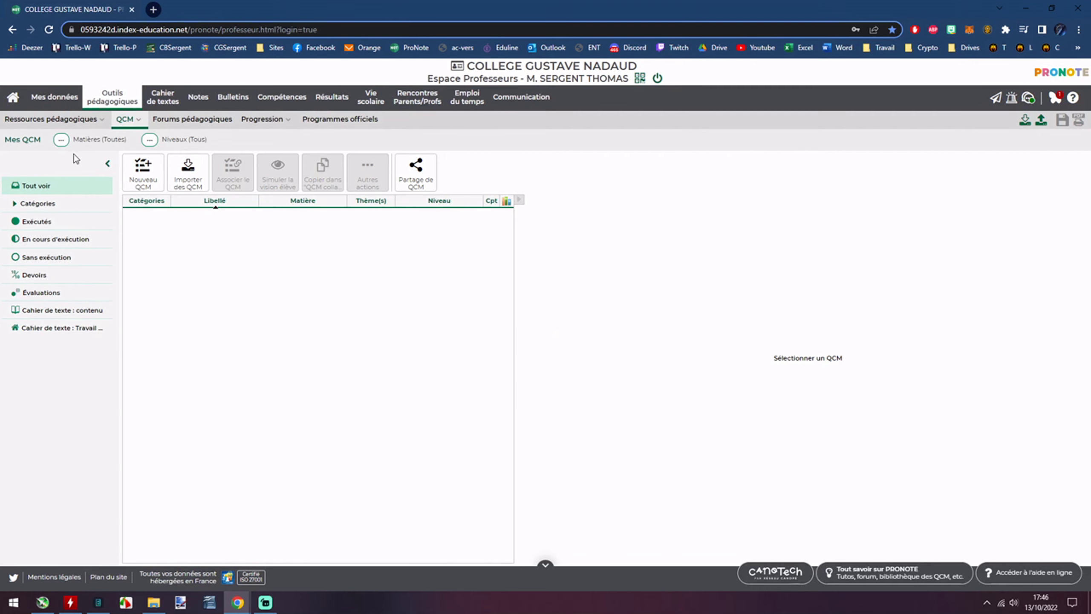
click(61, 139)
click(631, 178)
click(150, 139)
click(634, 177)
click(19, 205)
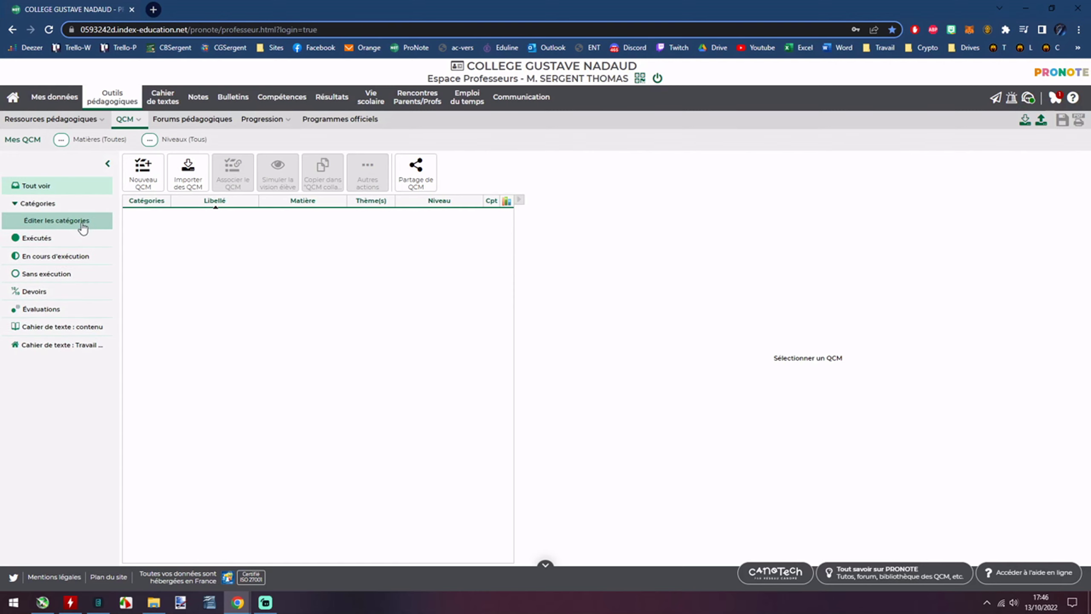
click(79, 220)
click(647, 183)
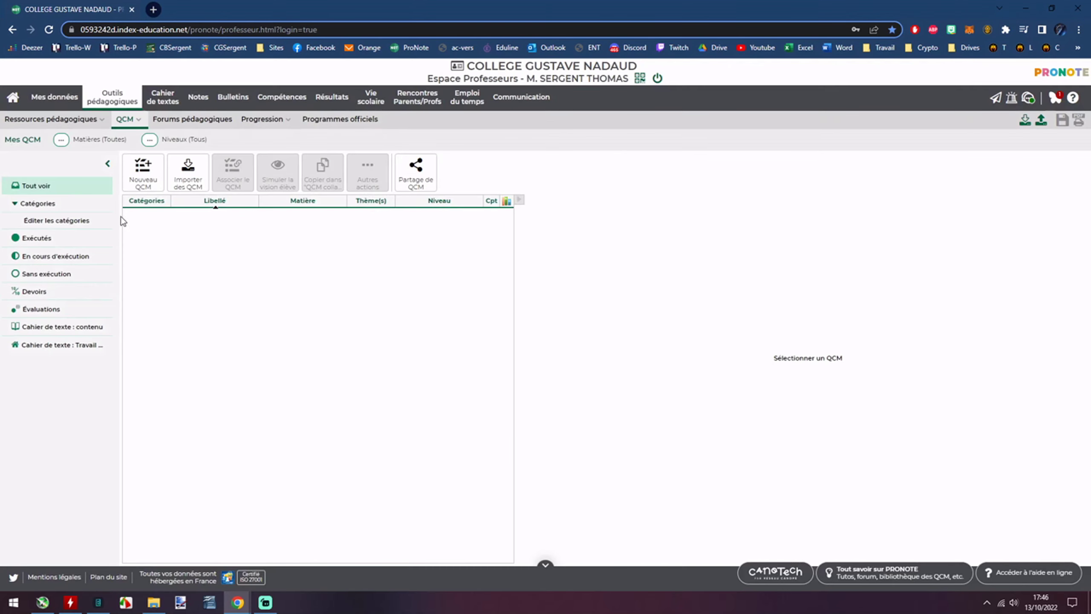
click(61, 242)
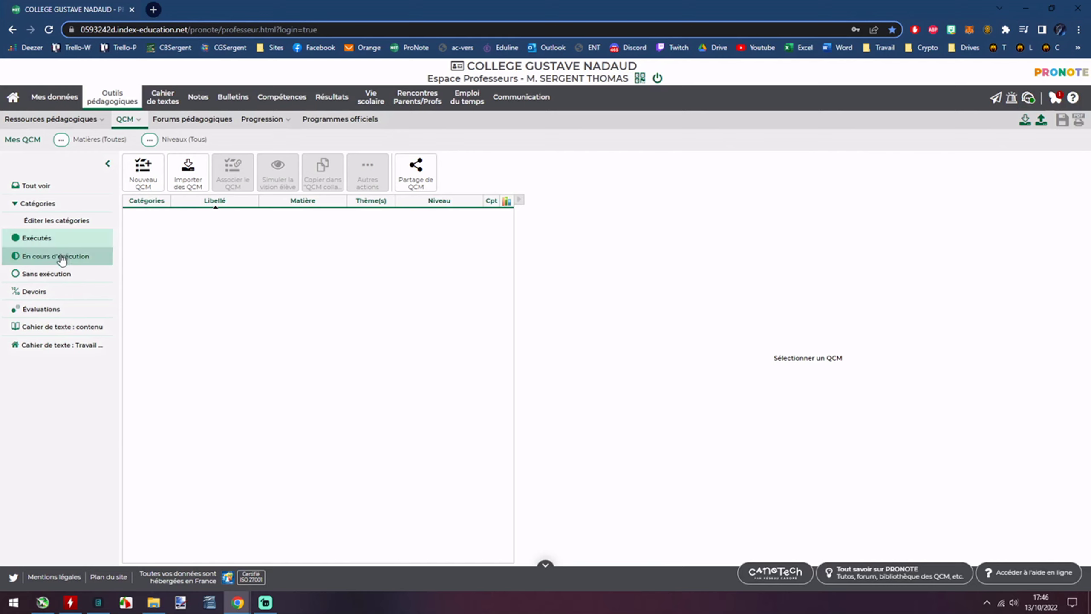
click(52, 274)
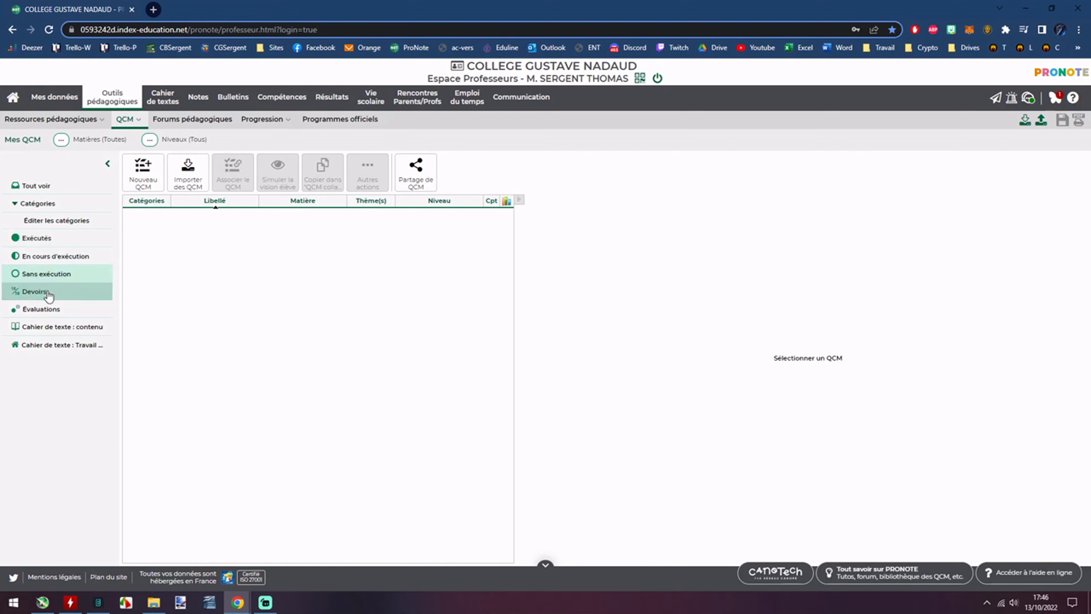
click(47, 295)
click(46, 309)
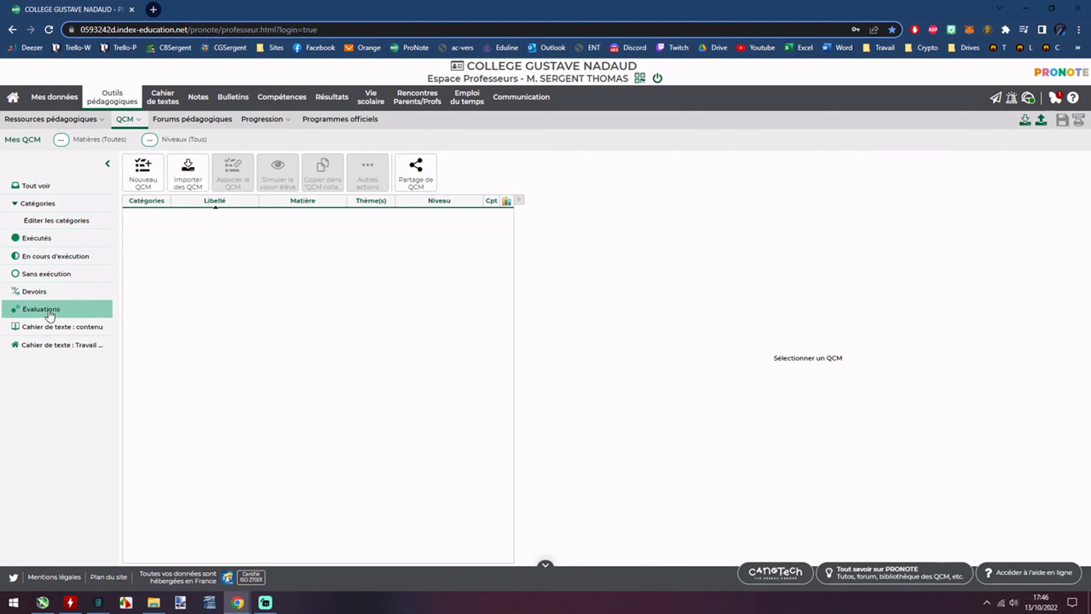
click(62, 347)
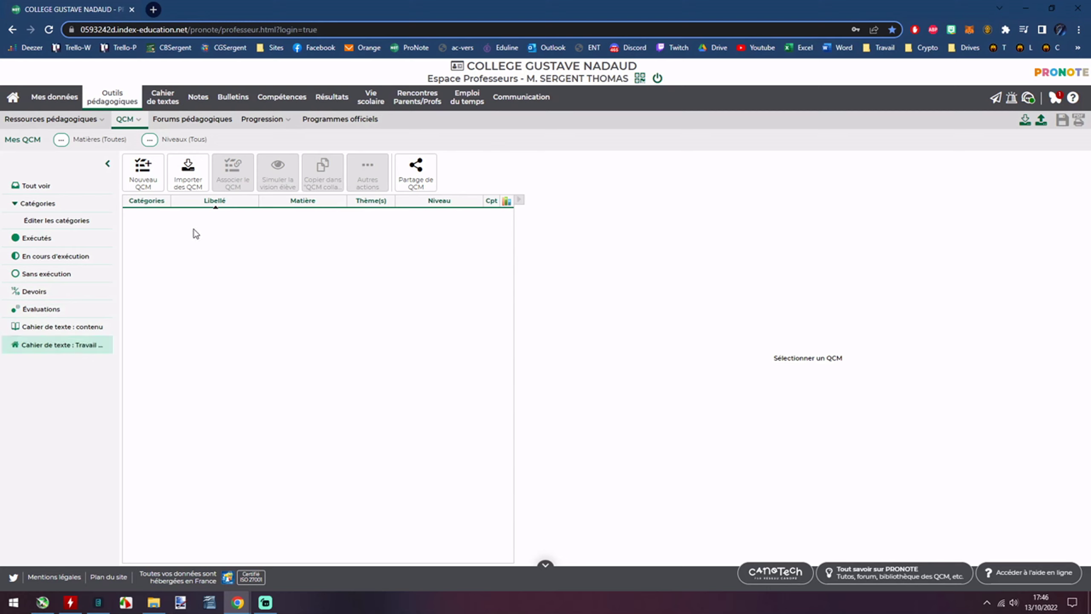
click(145, 185)
Title the new QCM 'TEST' and set its subject to MATHEMATIQUES.
click(493, 242)
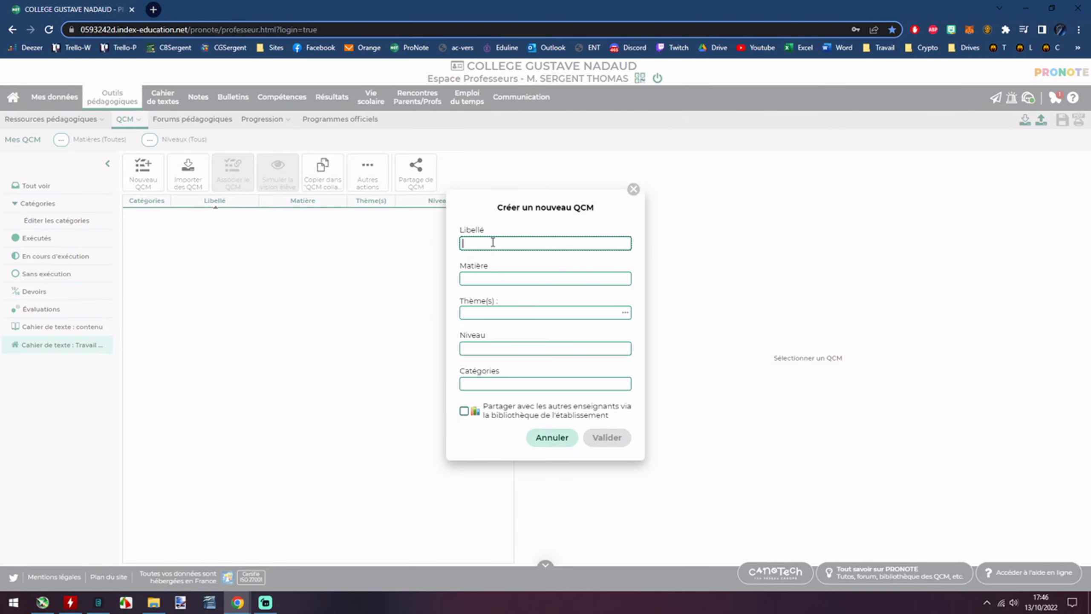
text(TEST)
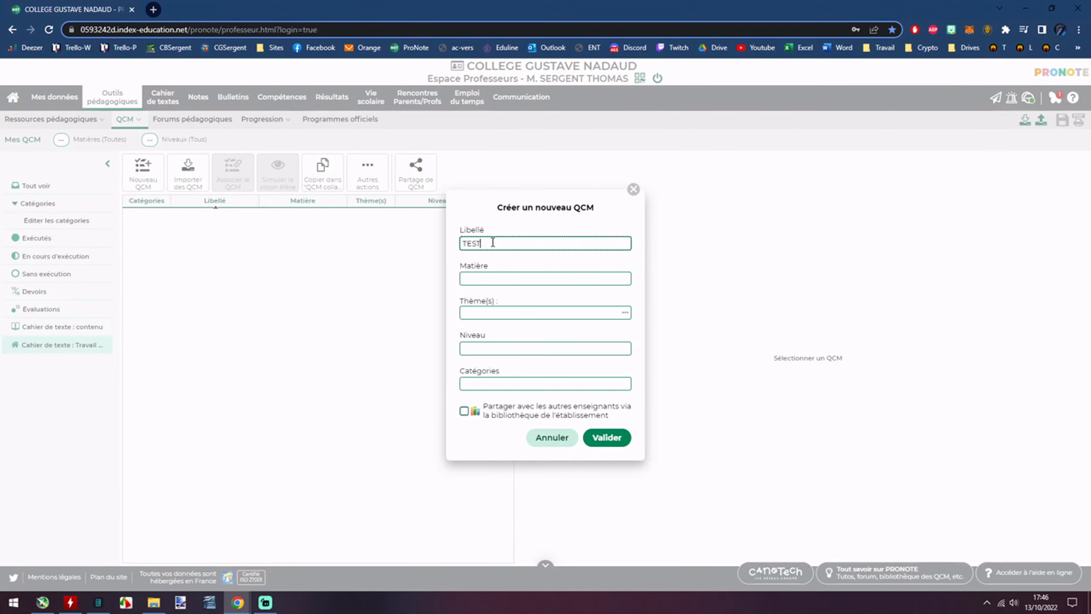
click(495, 279)
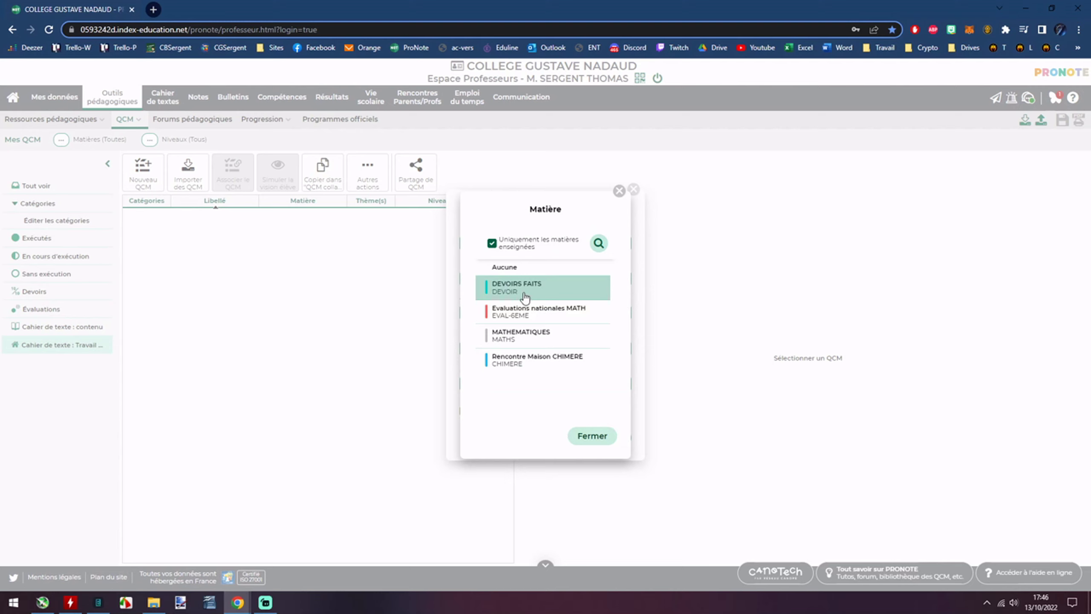
click(528, 317)
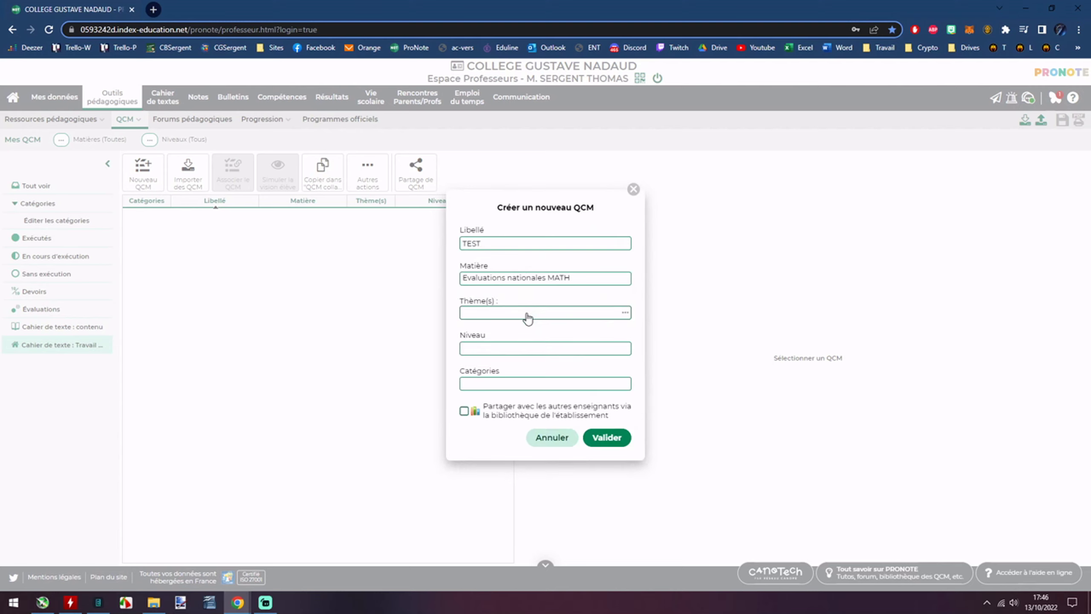
click(556, 280)
click(550, 331)
Assign the theme TEST to the new QCM.
click(523, 317)
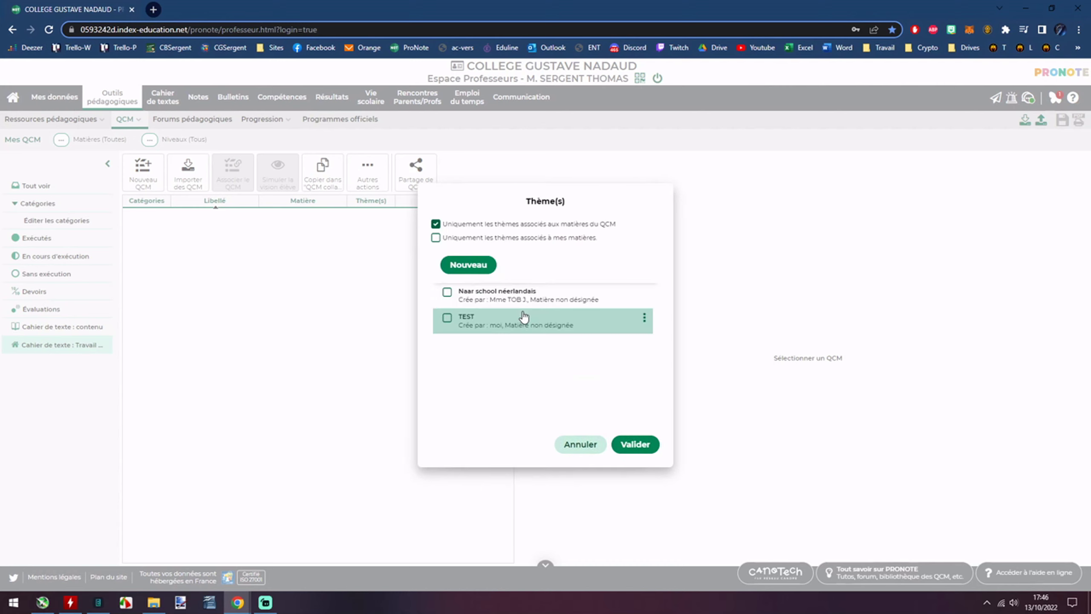
click(456, 241)
click(454, 240)
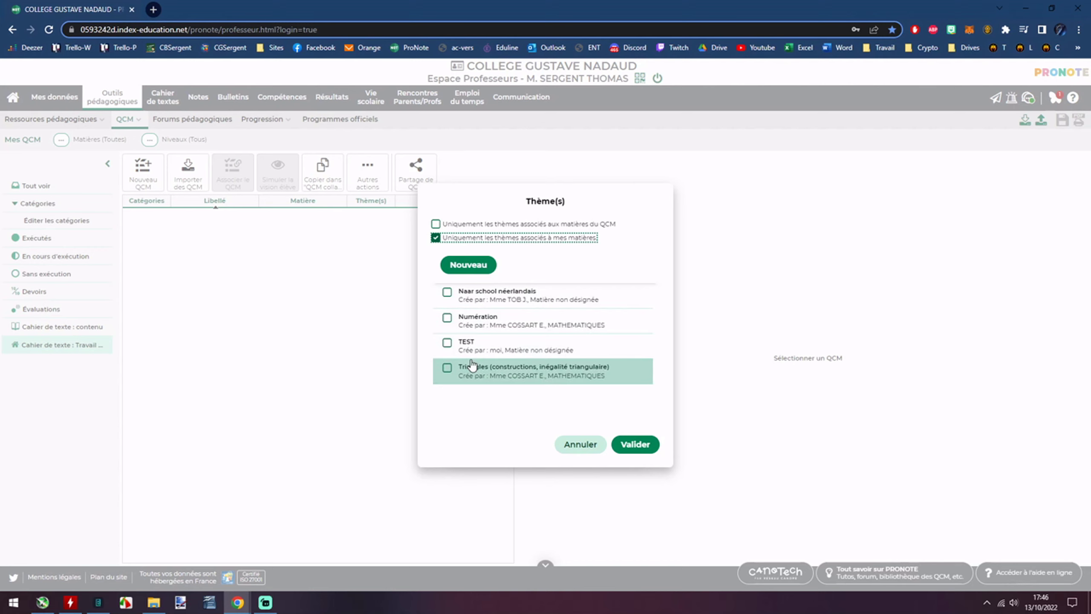
click(447, 342)
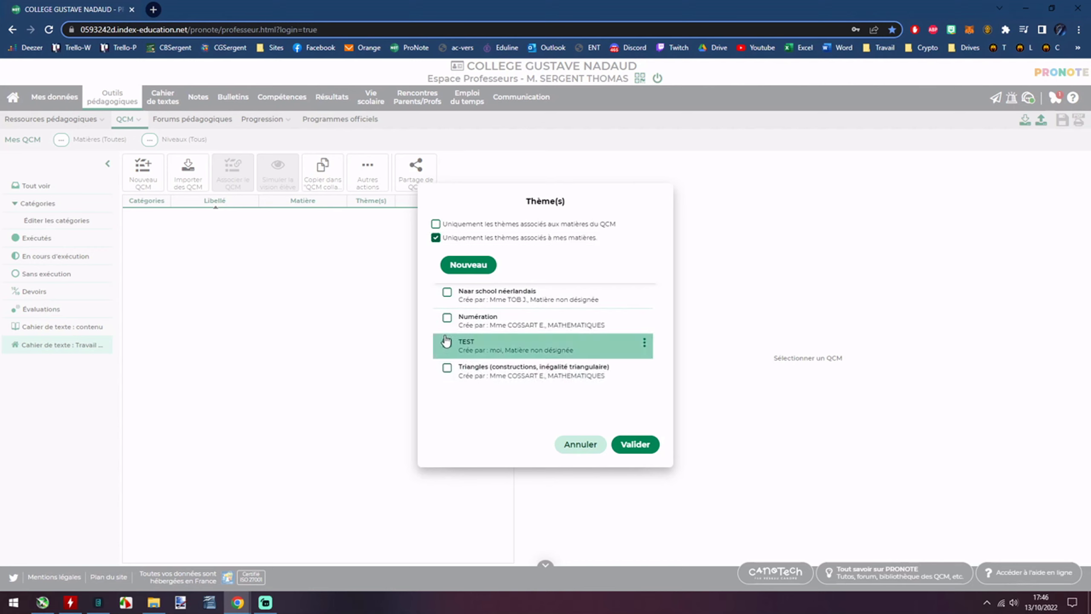
click(627, 447)
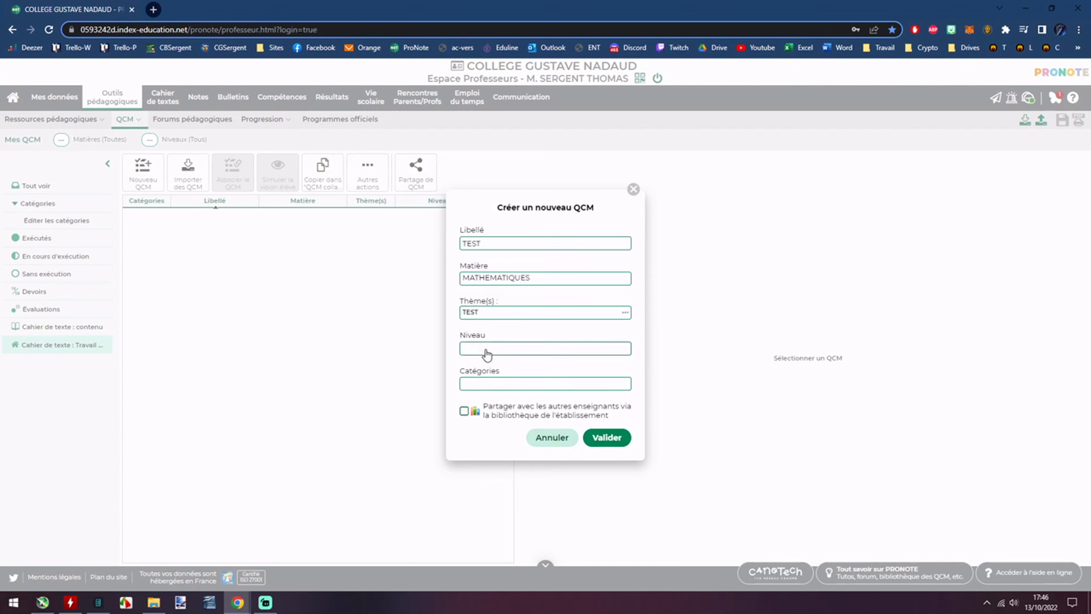
Set the level to 6EME, leave categories unset, and create the QCM.
click(487, 355)
click(512, 319)
click(581, 384)
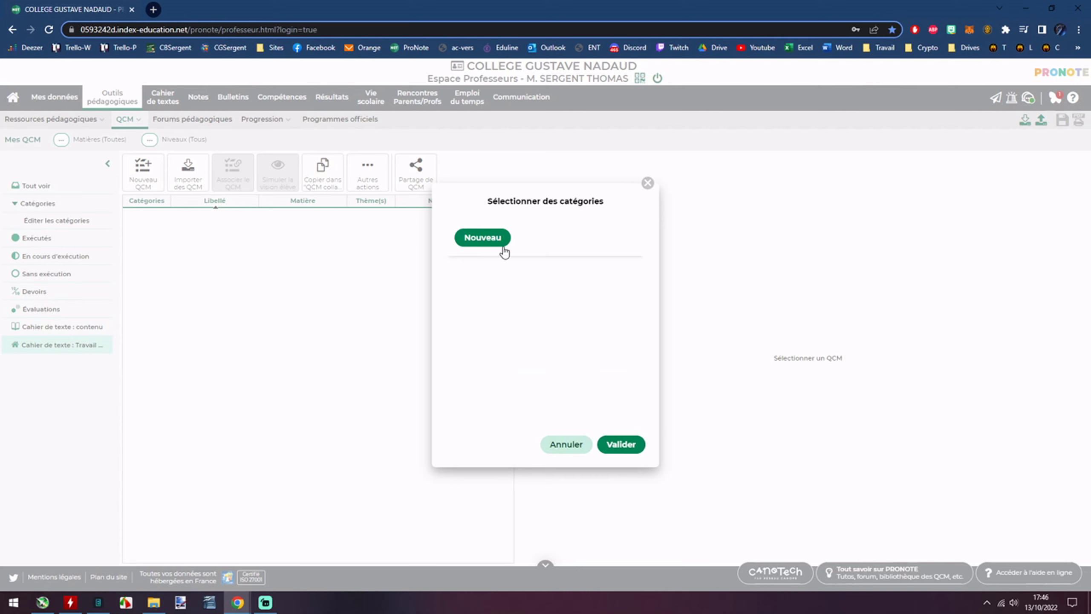
click(559, 446)
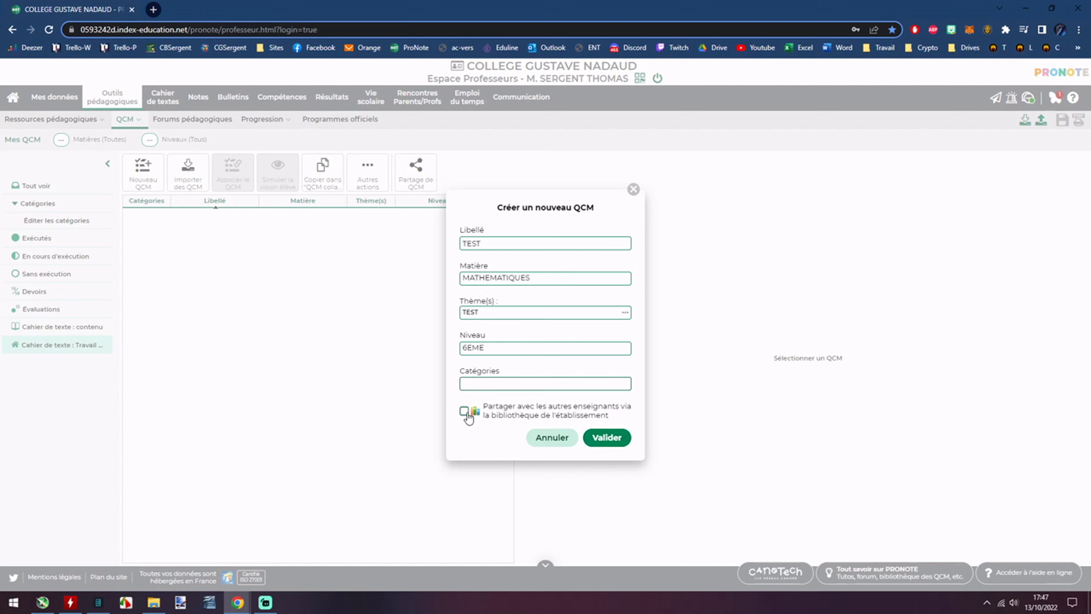
click(603, 439)
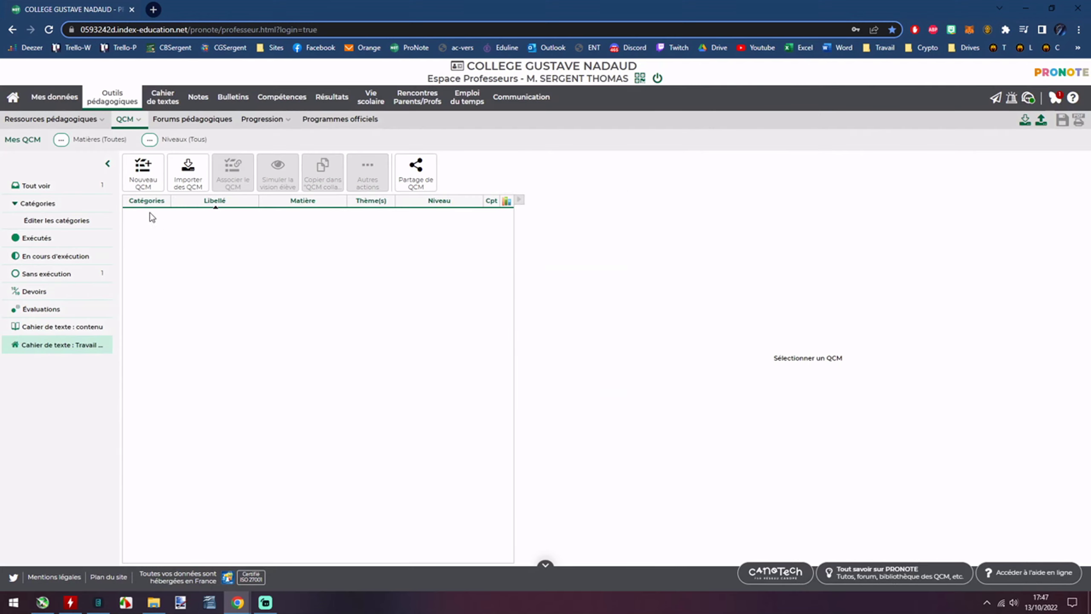
click(90, 185)
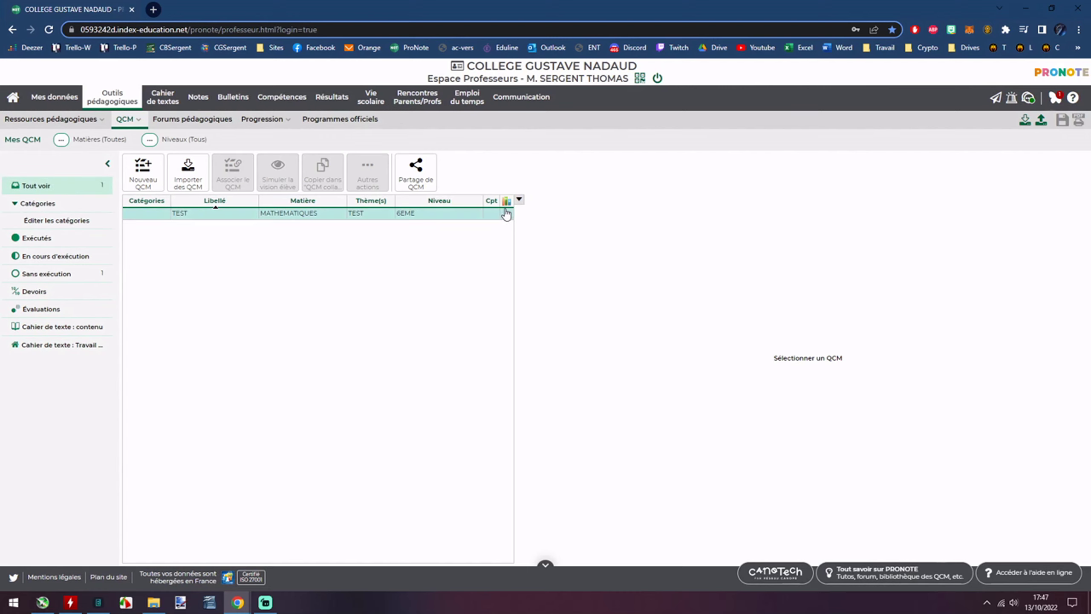
Select the empty TEST QCM and bring up its list of question types.
click(258, 219)
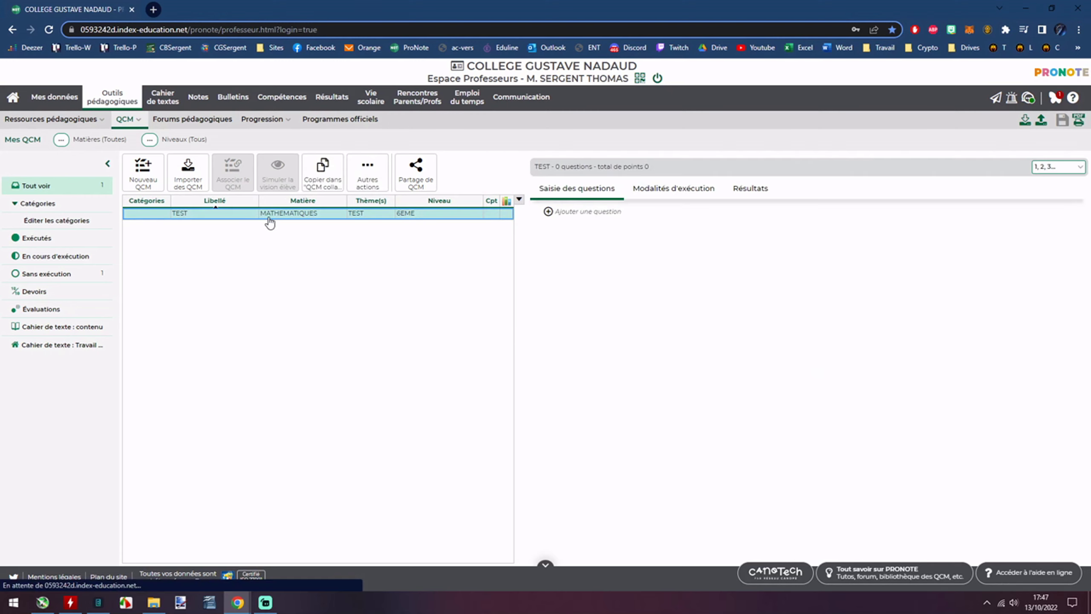
right_click(343, 218)
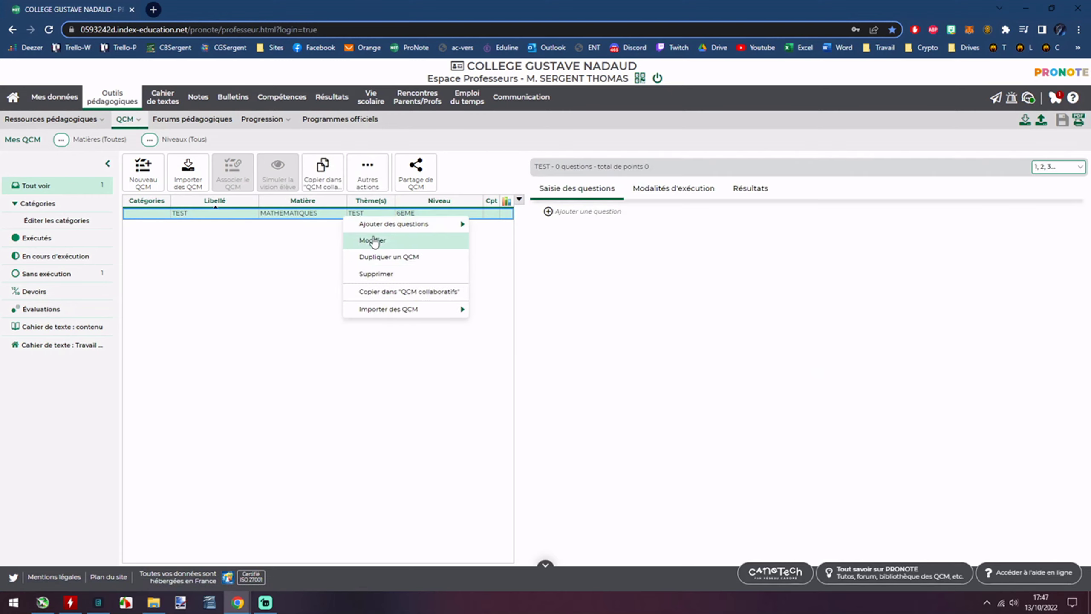
mouse_move(365, 313)
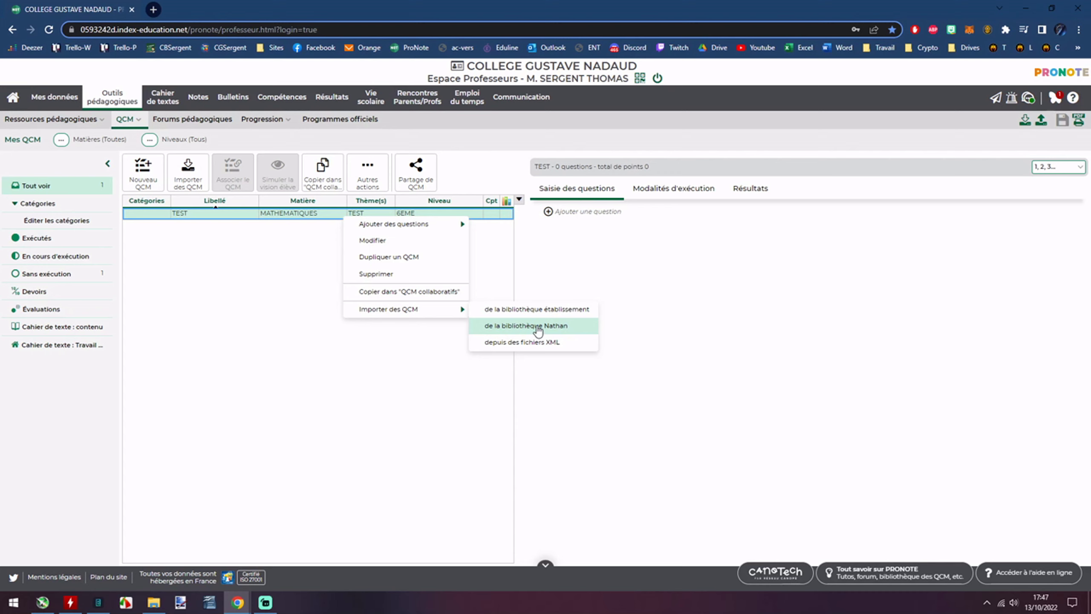
mouse_move(126, 119)
mouse_move(429, 227)
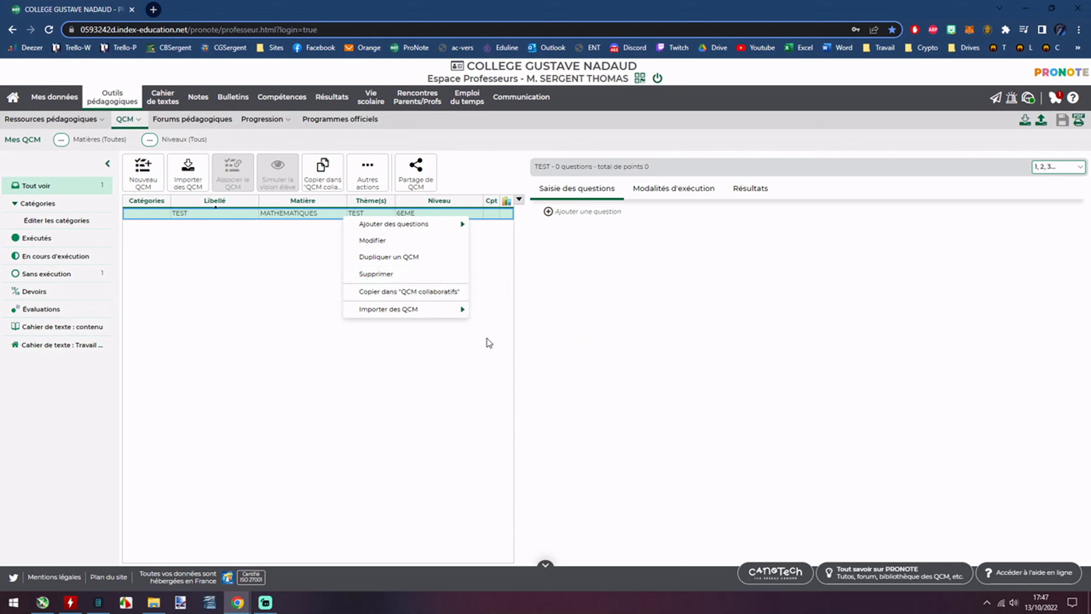
click(509, 326)
click(549, 212)
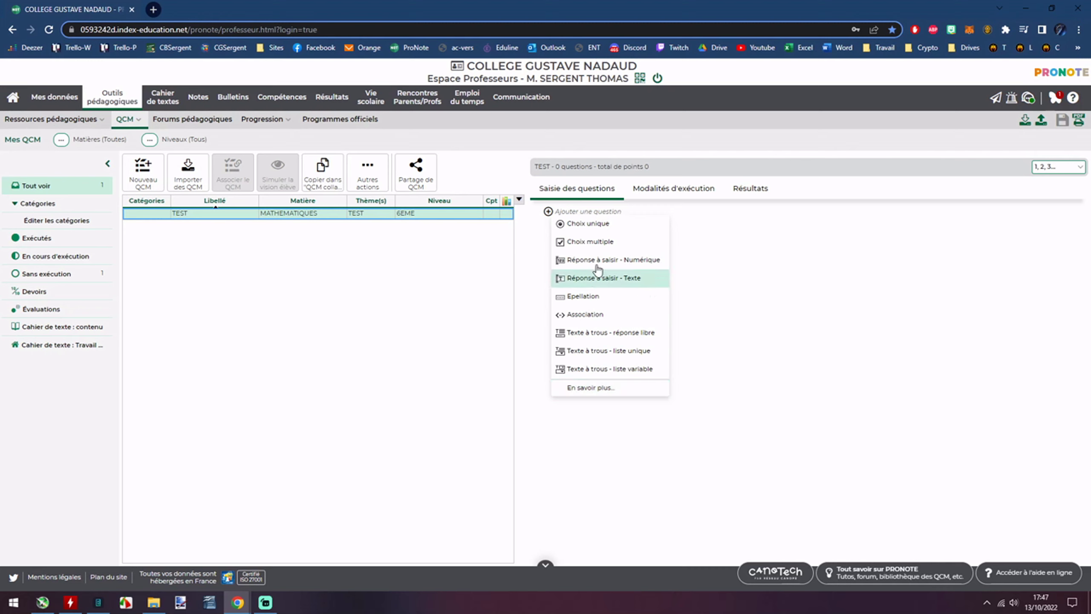
Draft a single-choice question '1+1 = ...' and open the YouTube channel bookmark in a new tab.
click(589, 224)
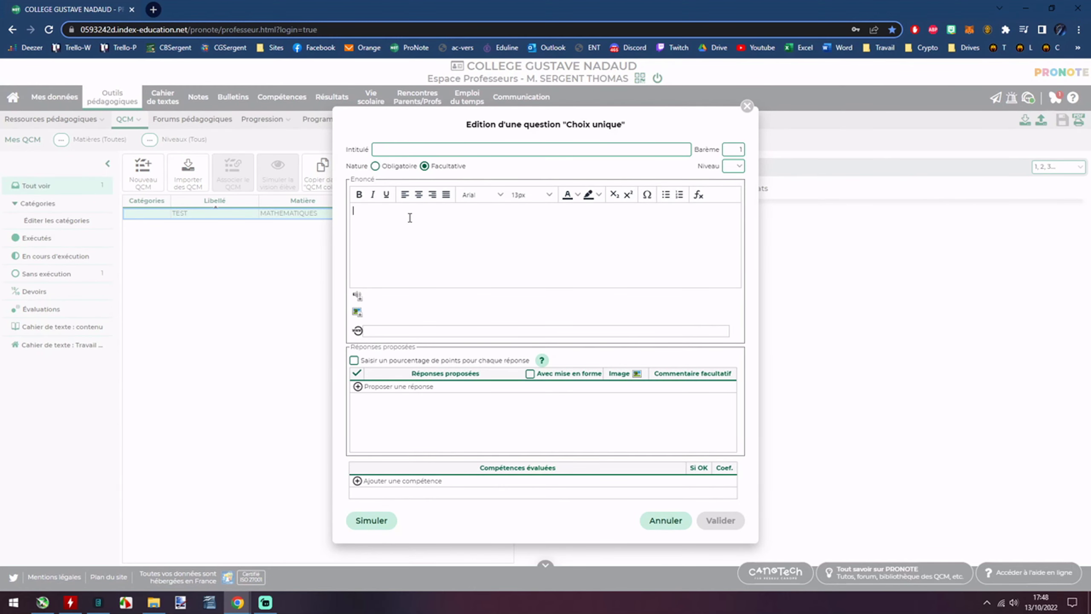
text(1+1 = ...)
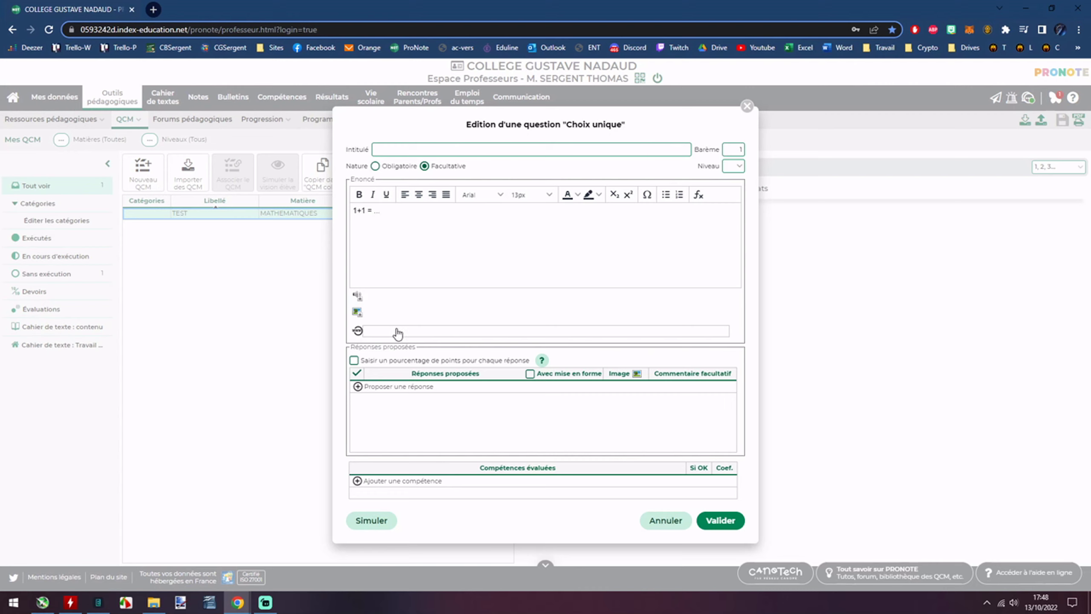
click(758, 47)
key(alt+Left)
middle_click(758, 47)
Log back in to PRONOTE with the saved password and return to Mes QCM.
click(180, 10)
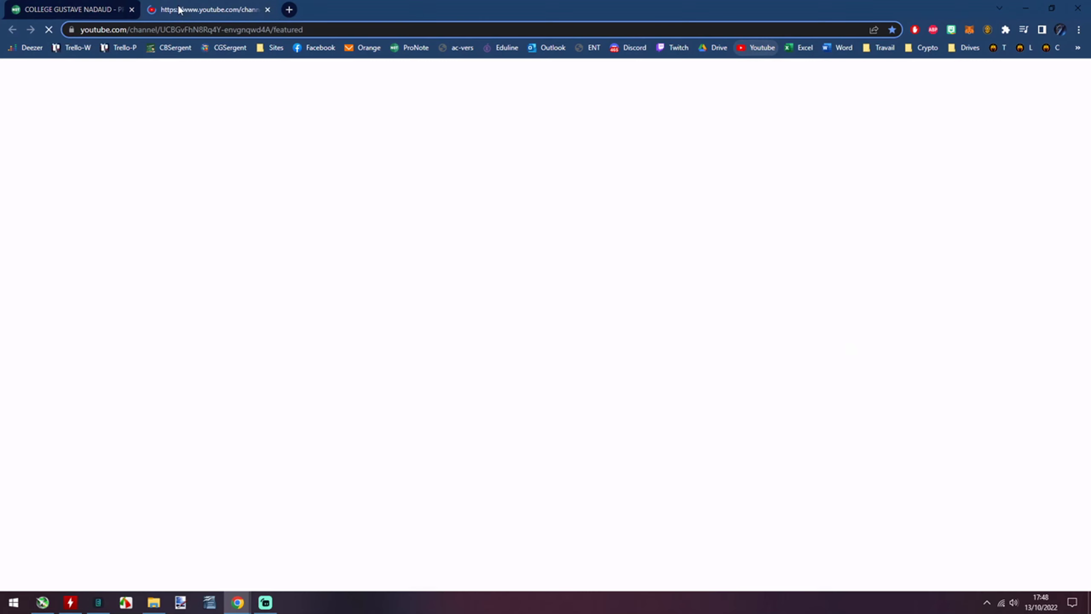
click(82, 9)
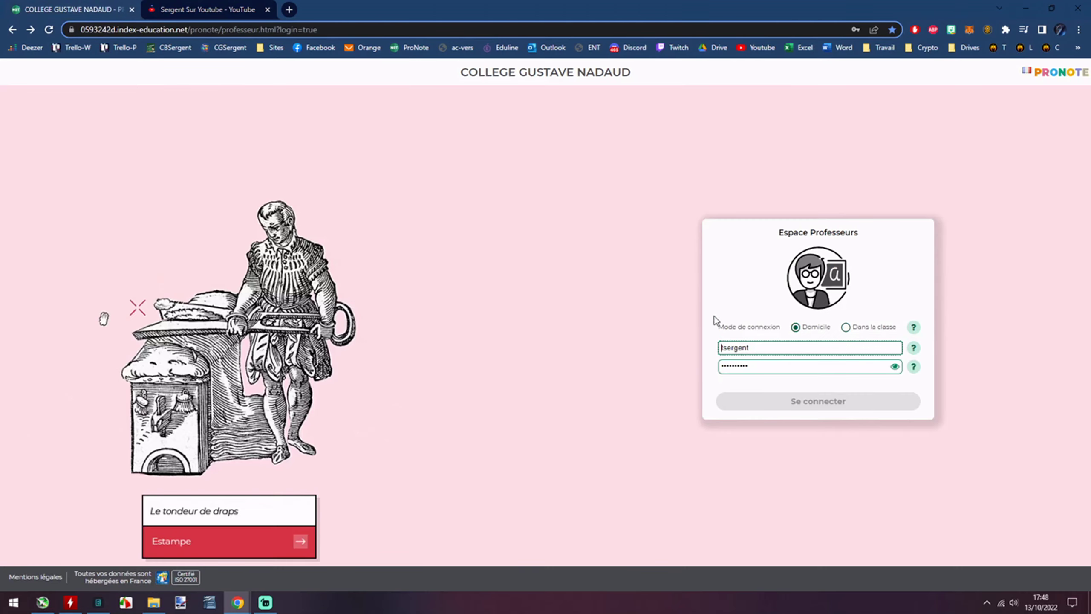
click(763, 366)
click(756, 401)
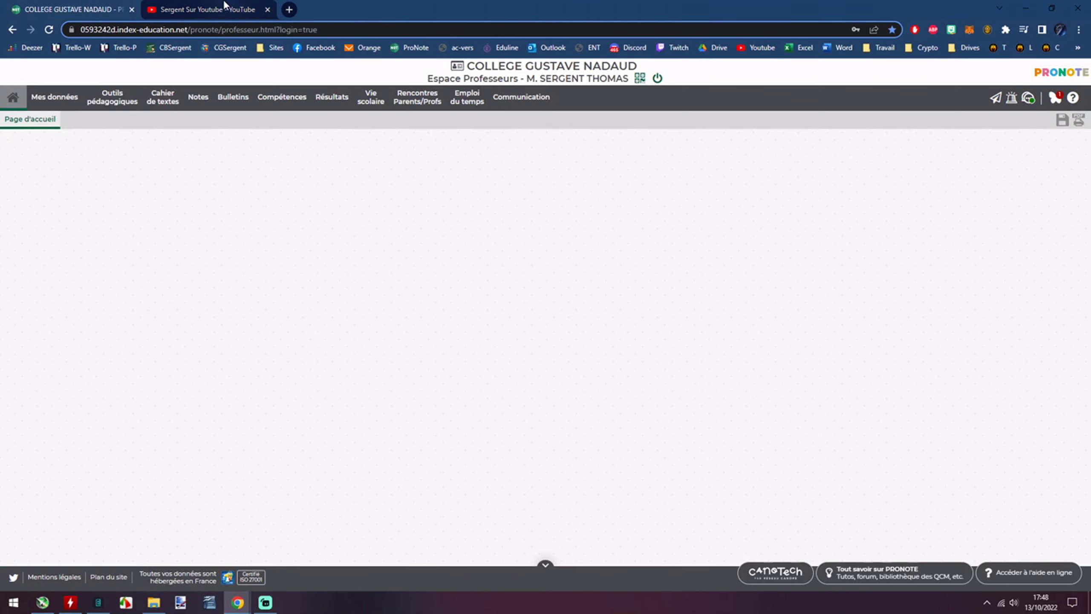
click(112, 96)
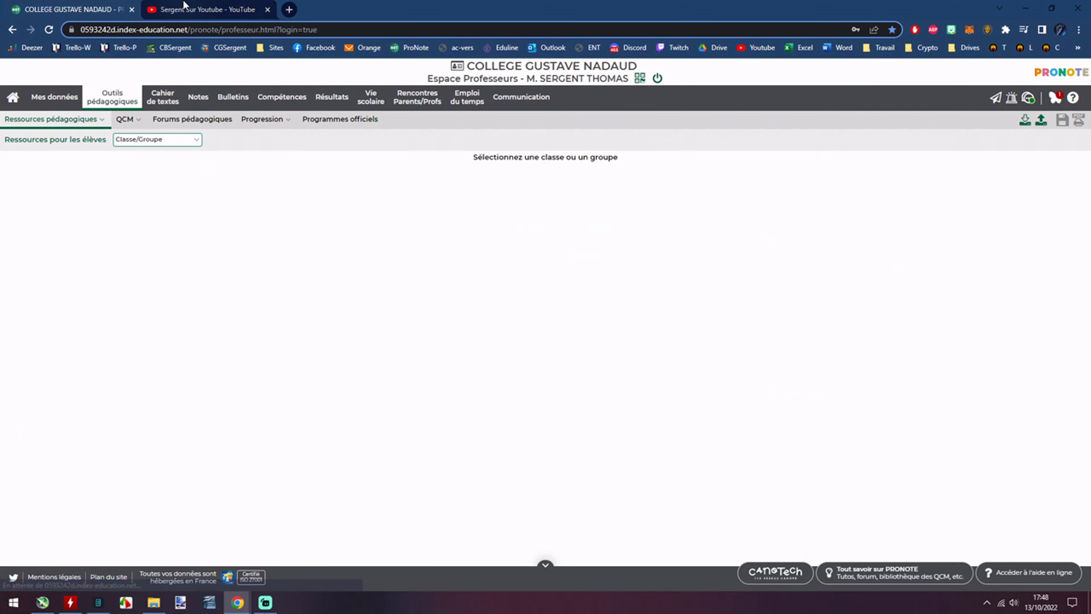
click(125, 119)
click(129, 136)
Open the channel's first uploaded video, take its link, and close the YouTube tab.
click(188, 9)
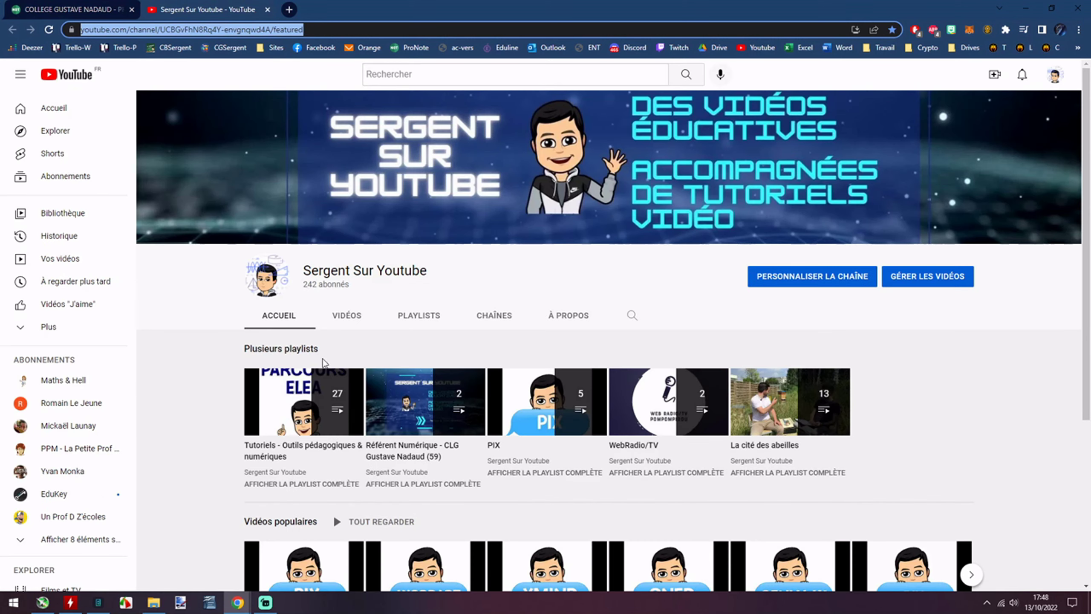
click(344, 315)
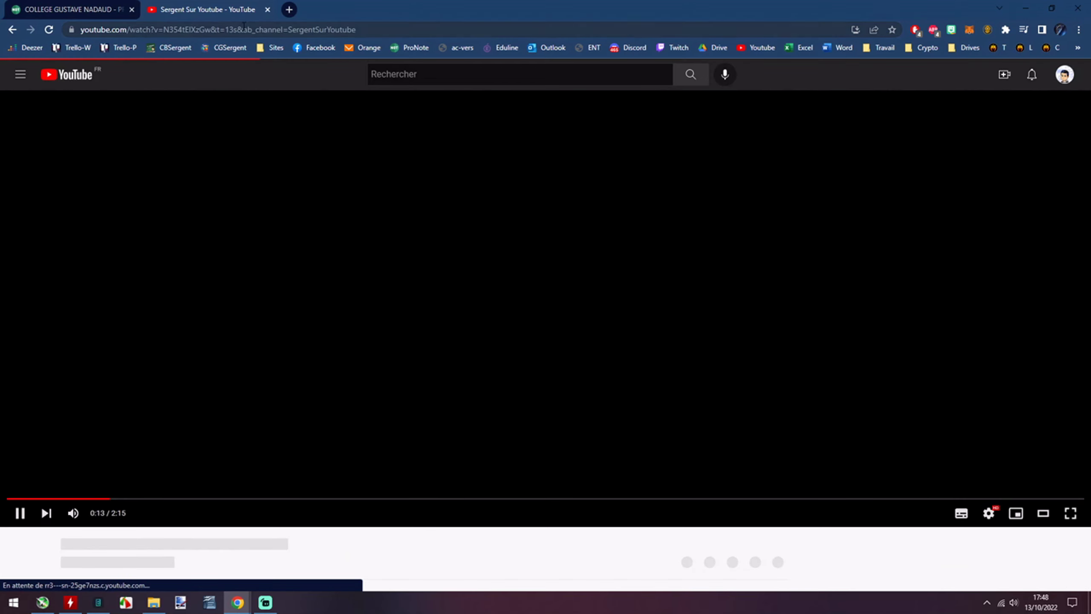
click(215, 30)
key(ctrl+w)
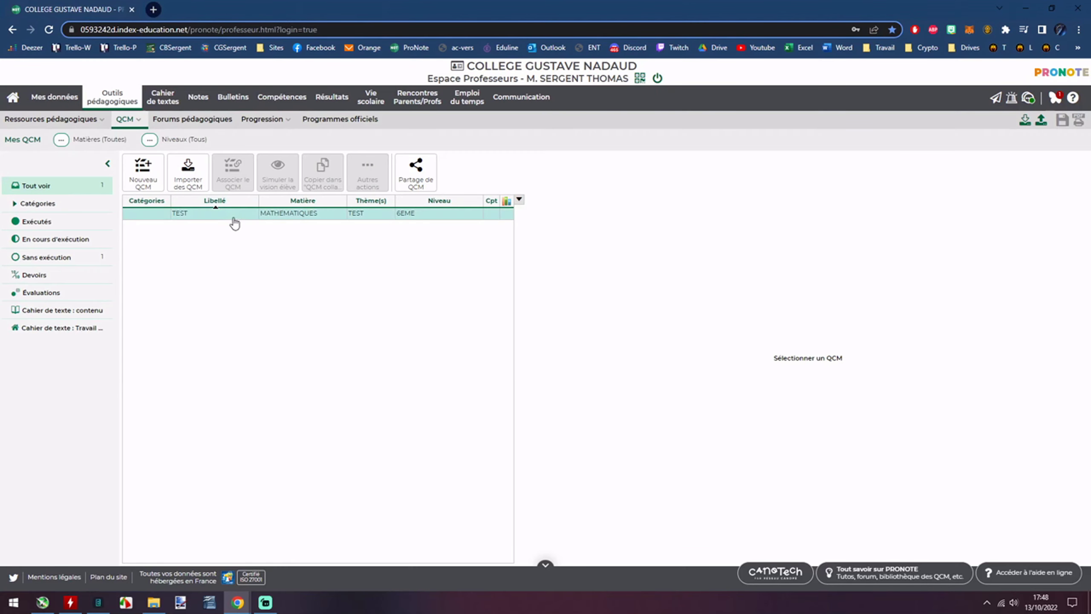
Add a single-choice question to TEST and paste the YouTube video link into it.
click(189, 215)
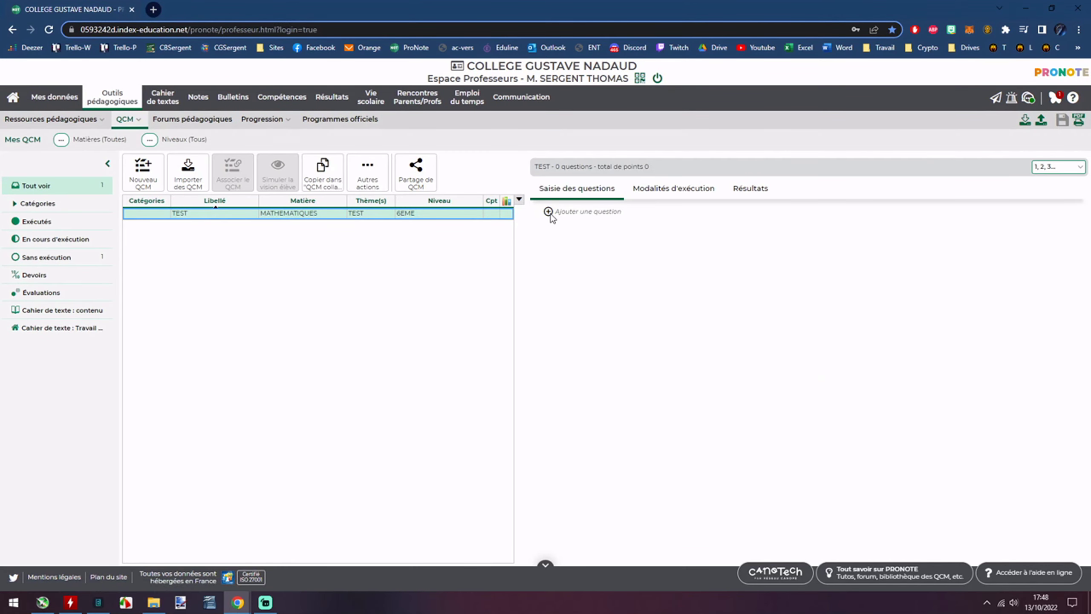
click(549, 212)
click(549, 243)
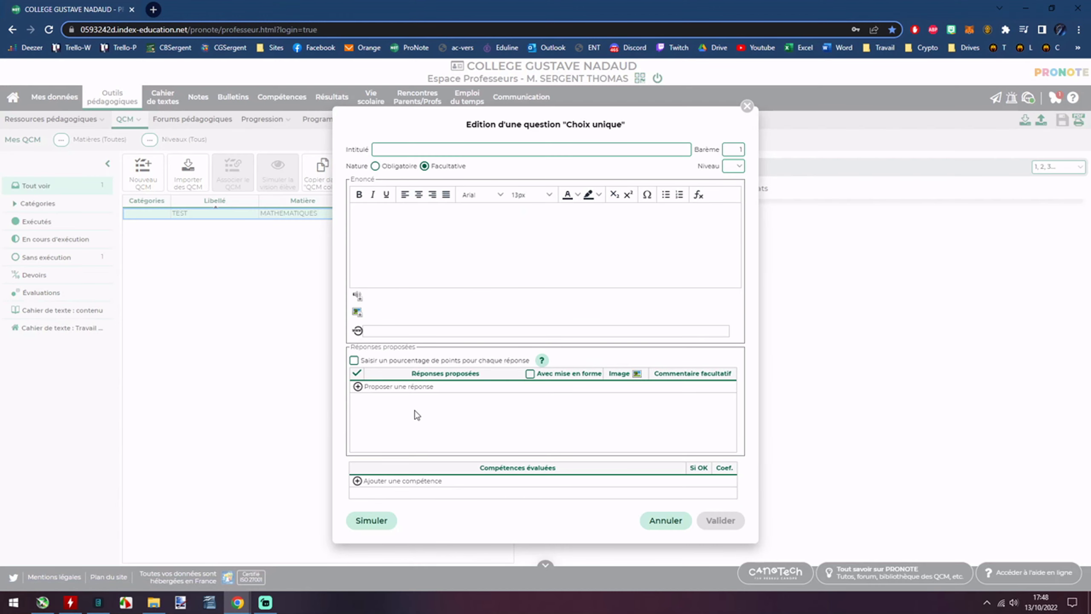
click(372, 331)
text(https://www.youtube.com/watch?v=N354tEIXzGw&t=13s&ab_channel=SergentSurYoutube)
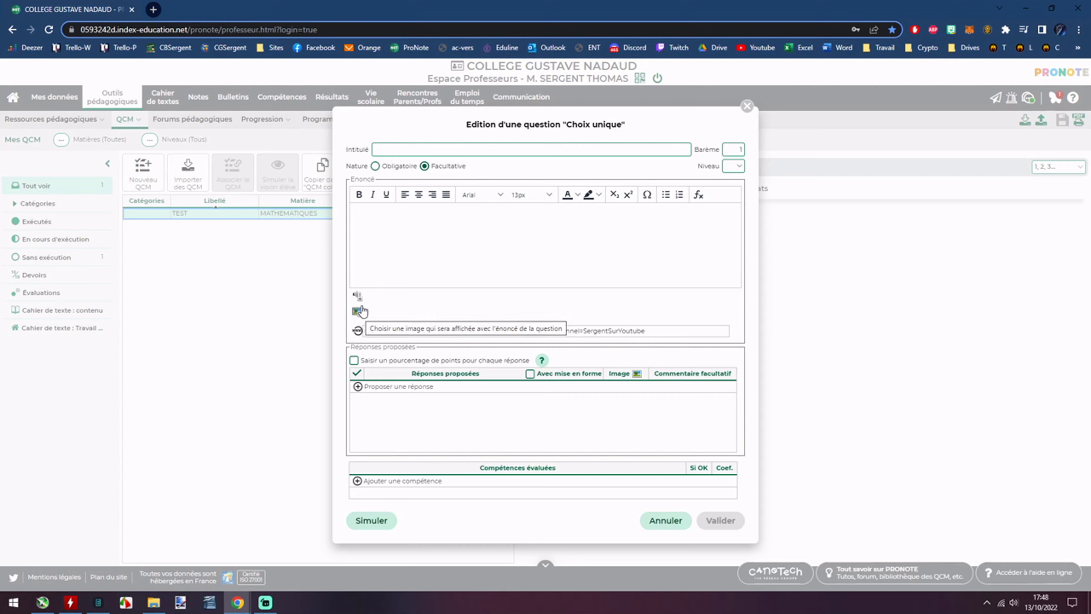
Enter proposed answers 1, 2 and 3, marking 2 as the correct answer.
click(417, 231)
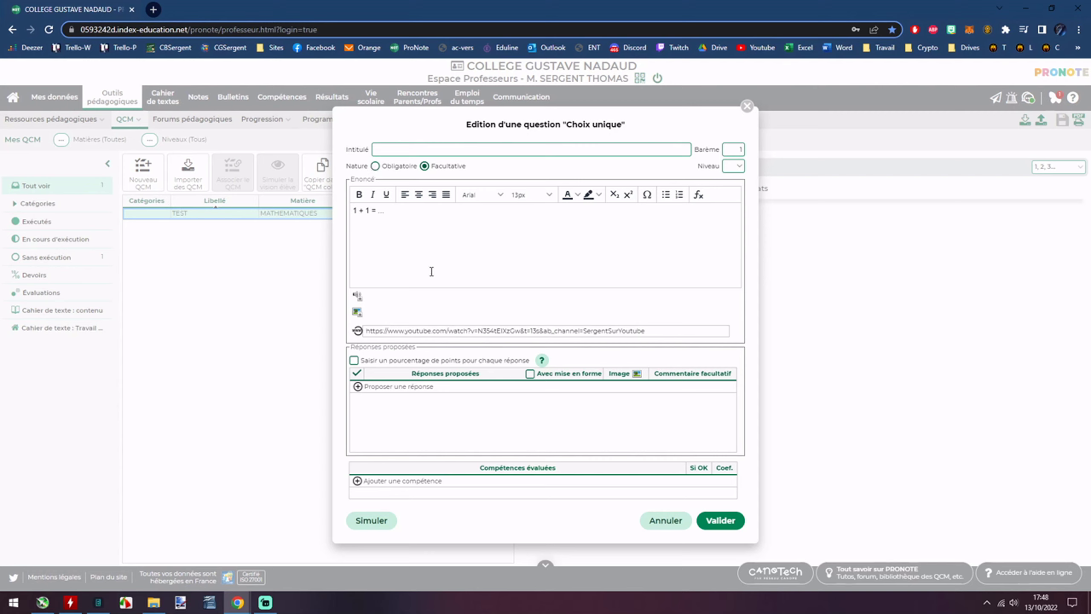
click(375, 395)
text(1)
key(Return)
click(405, 390)
text(2)
key(Return)
click(408, 389)
text(3)
key(Return)
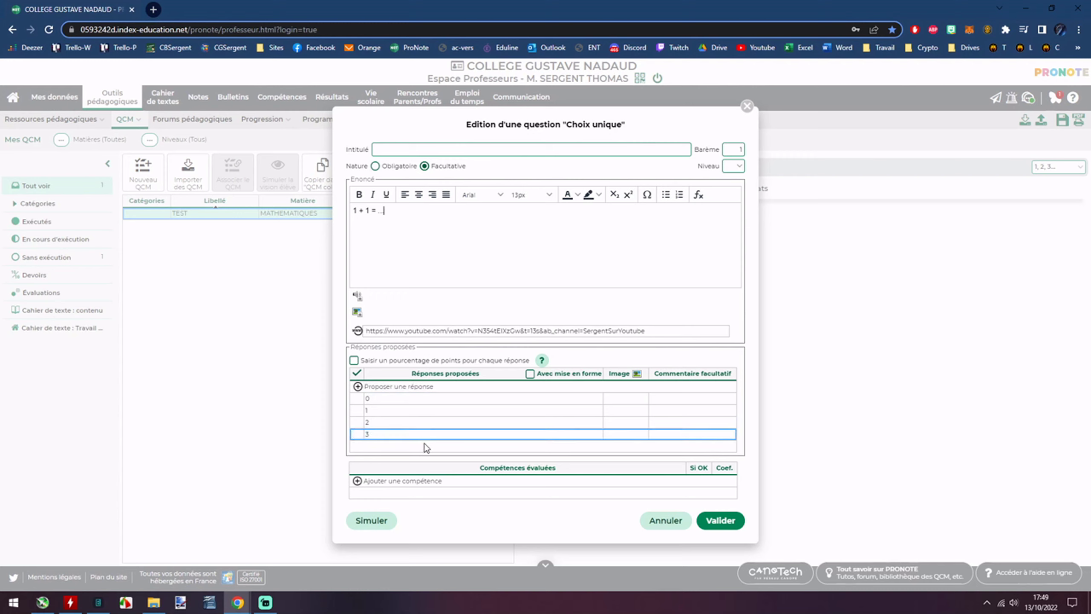
click(356, 421)
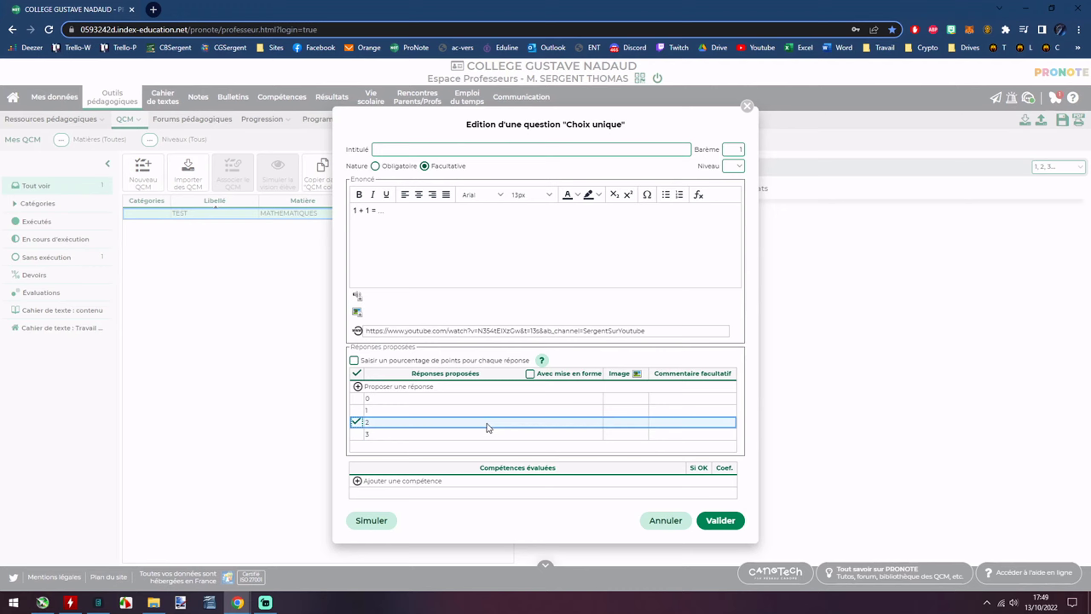
Attach the 'Smileys article WP' image to answer 2.
click(619, 429)
click(210, 86)
double_click(211, 86)
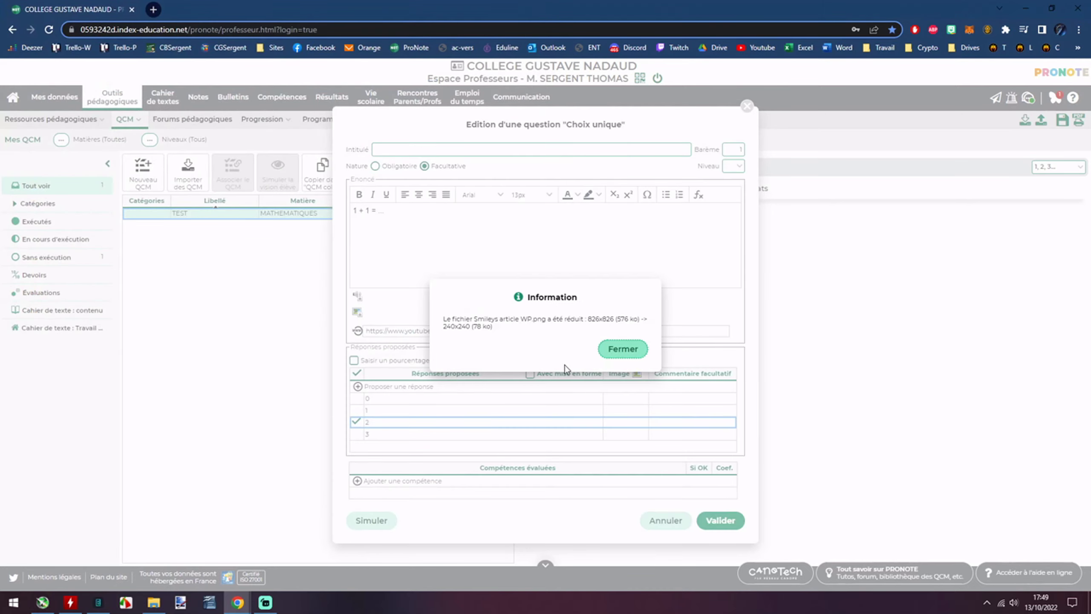
click(635, 353)
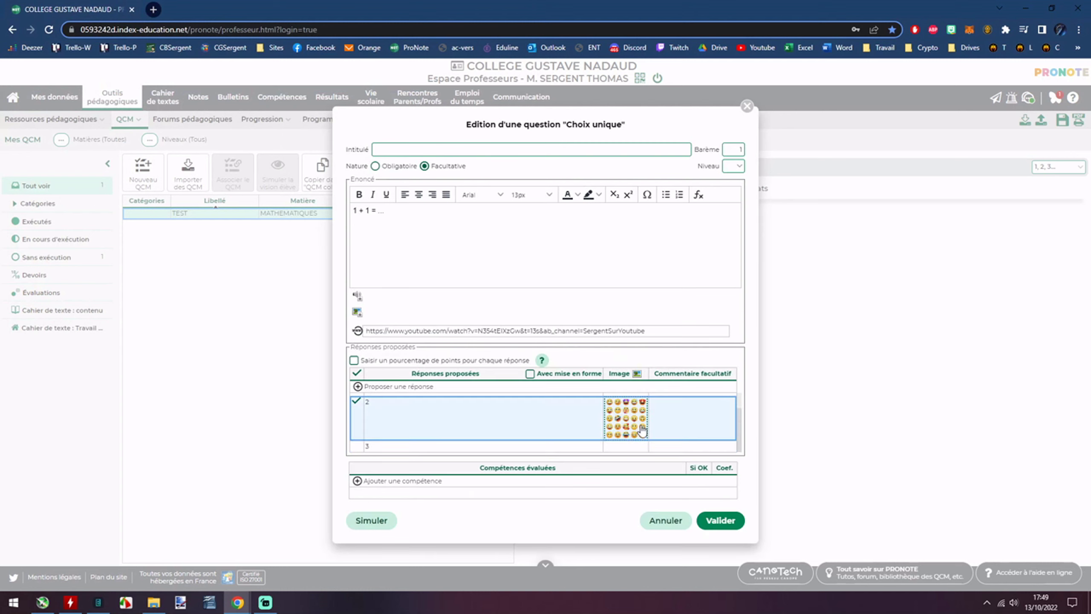
right_click(620, 415)
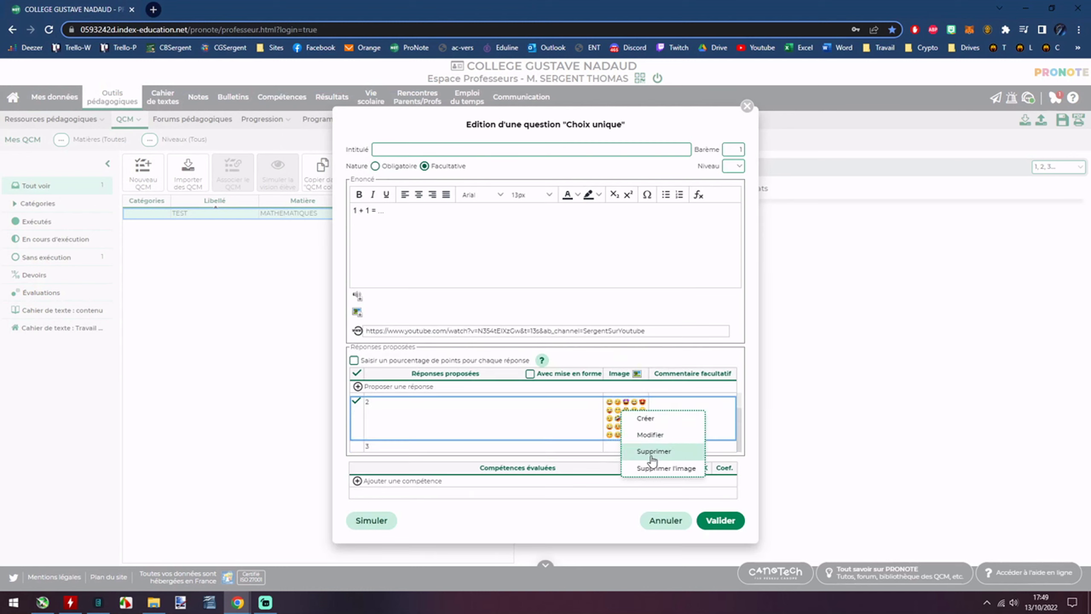
click(632, 253)
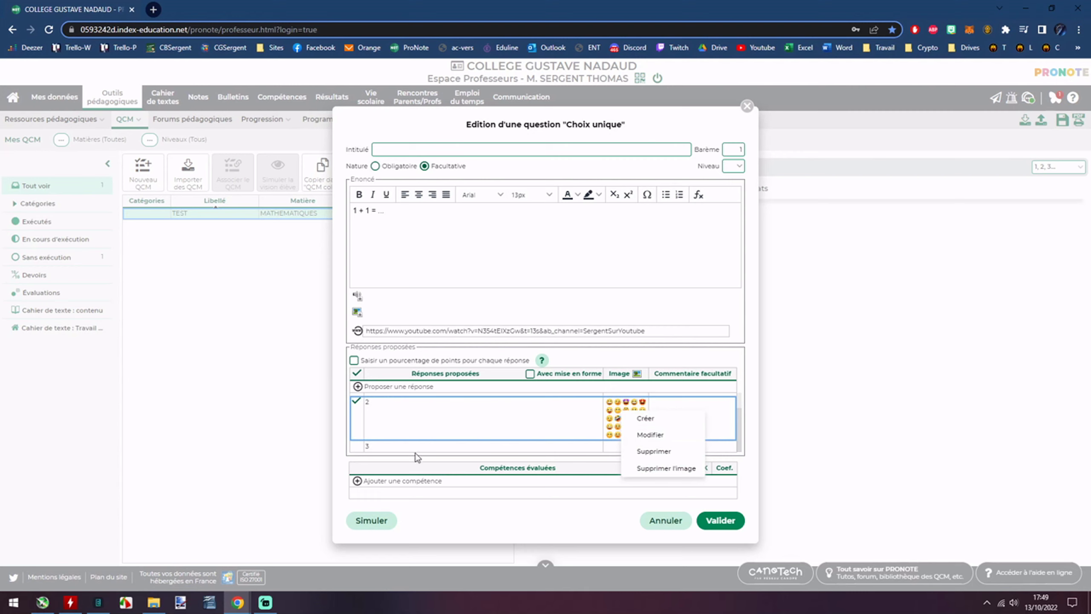
Add S'investir as the assessed competence and validate the 1-point '1 + 1 = ...' question.
click(401, 482)
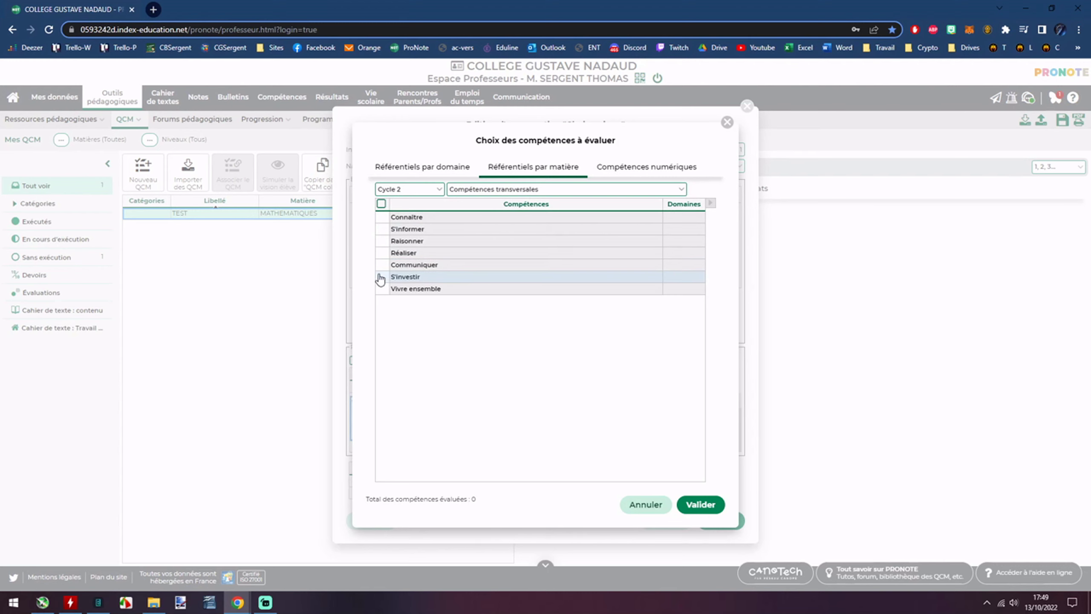
click(381, 278)
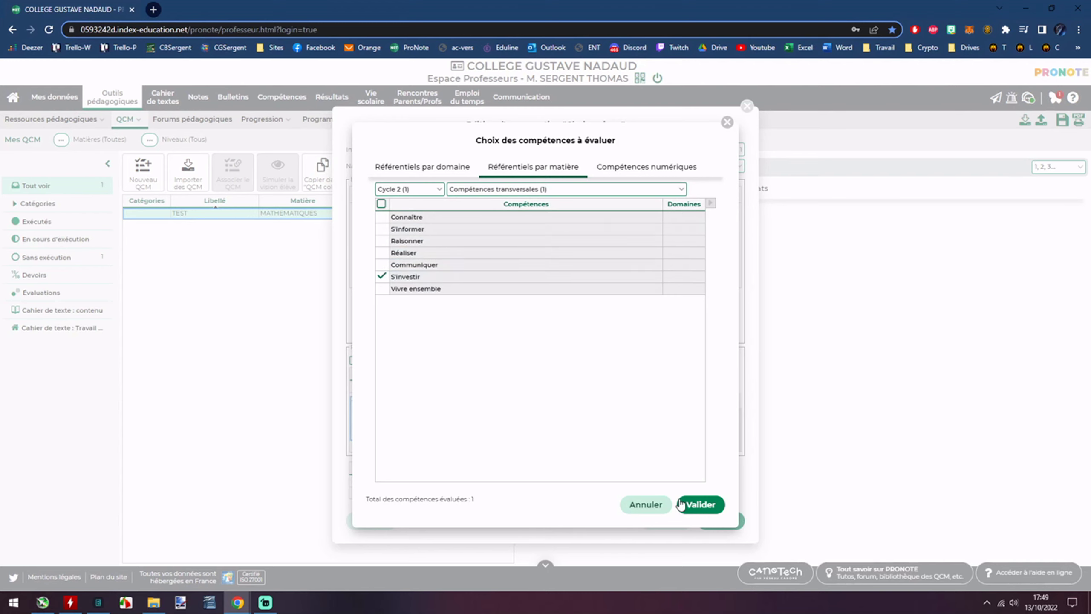
click(700, 505)
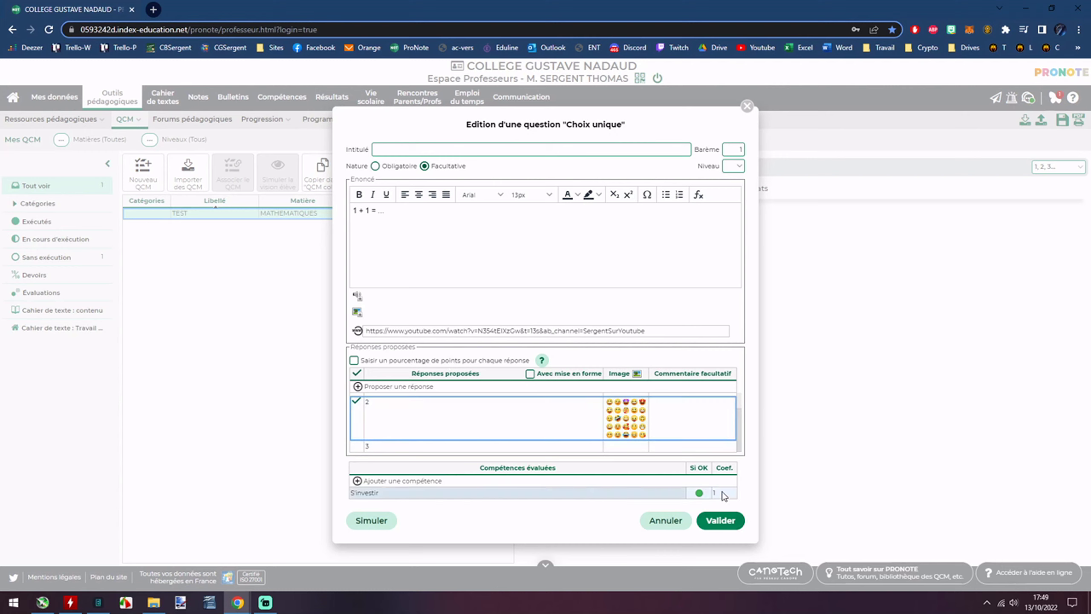
click(700, 494)
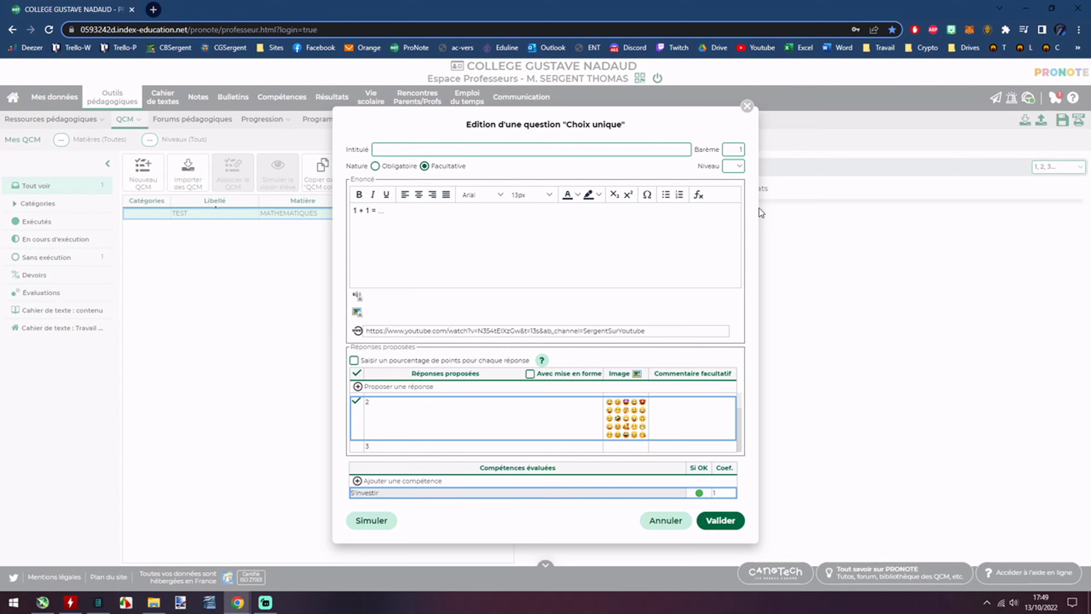
click(735, 167)
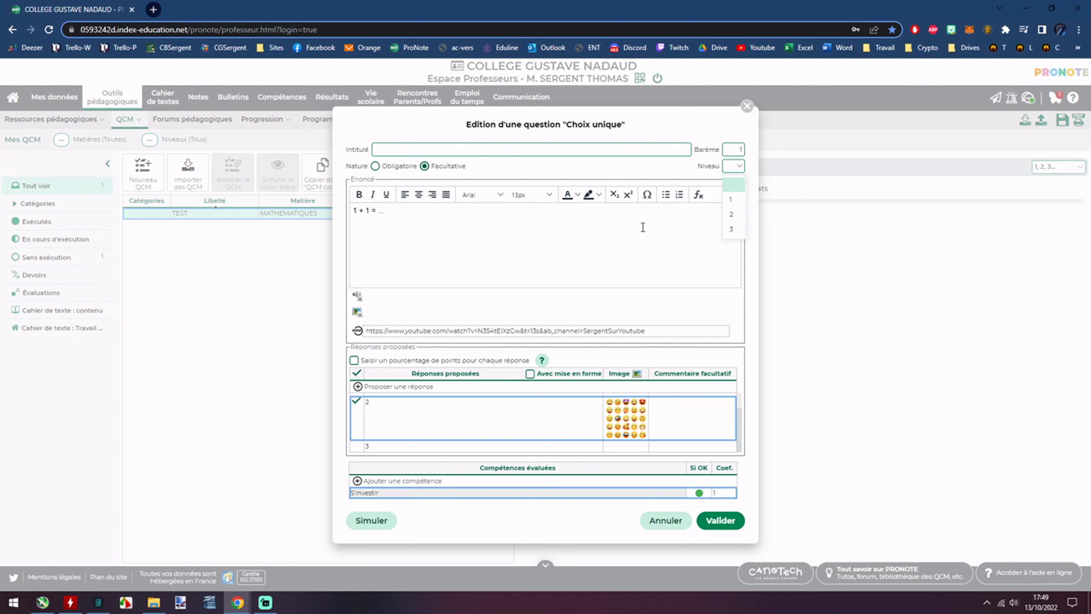
click(726, 520)
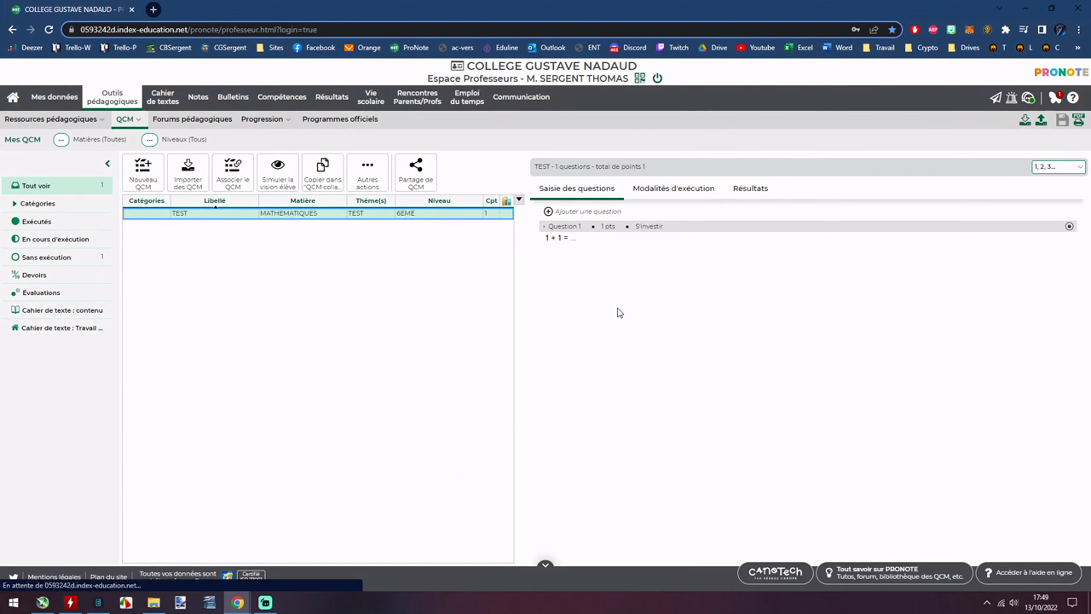
Start a multiple-choice question with proposed answers 0, 1, 2 and 3.
click(551, 213)
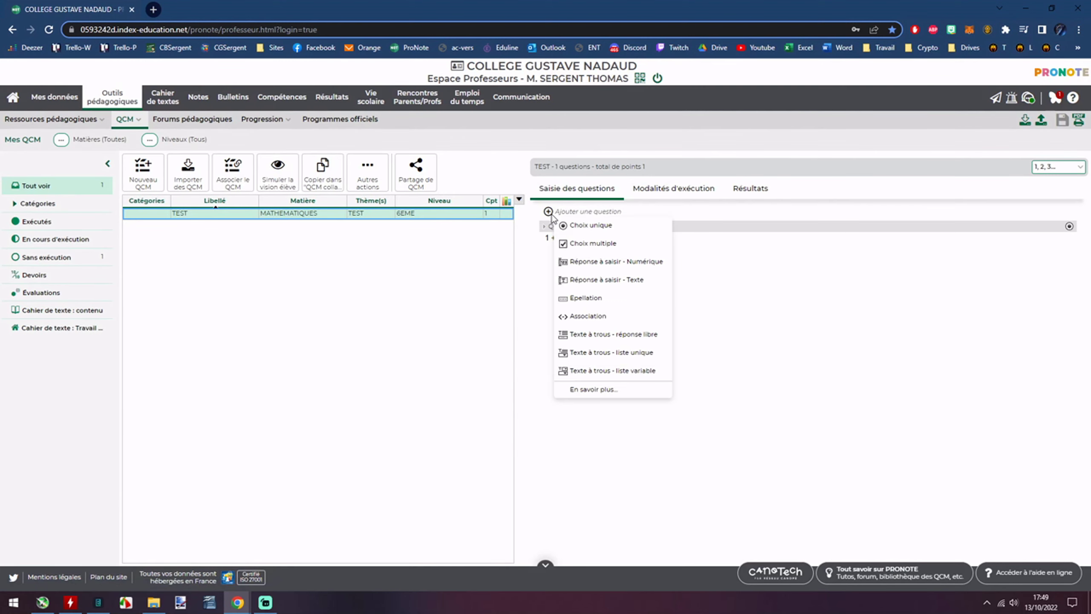
click(591, 243)
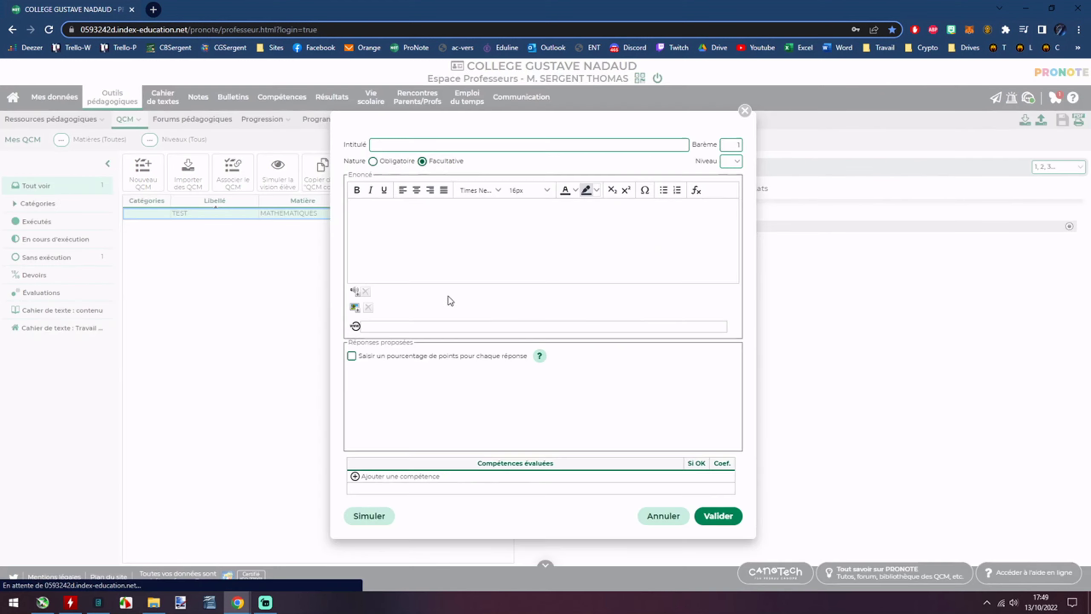
click(389, 387)
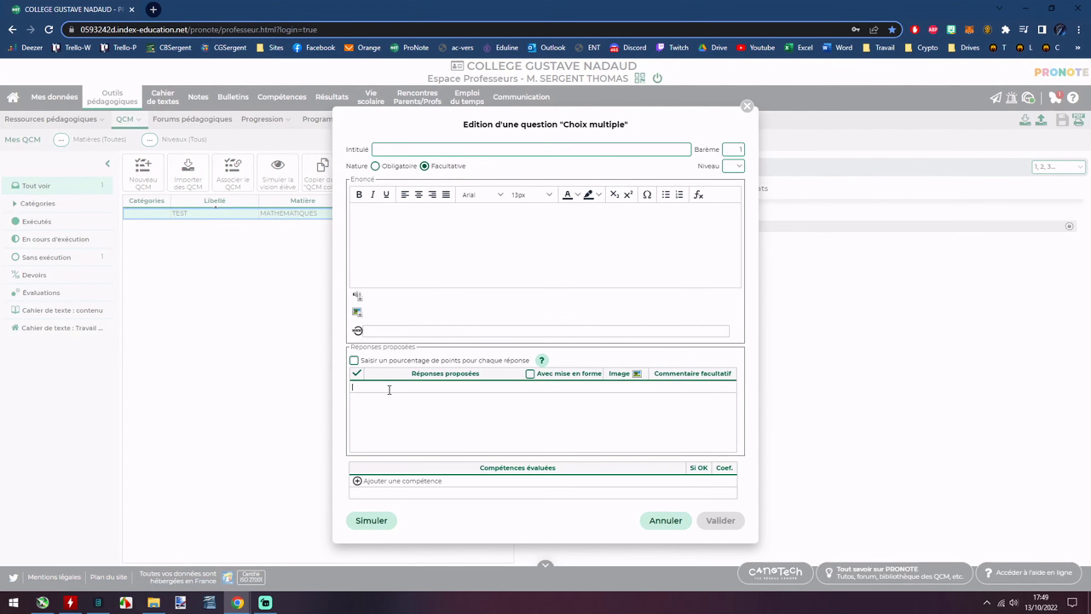
text(0)
key(Return)
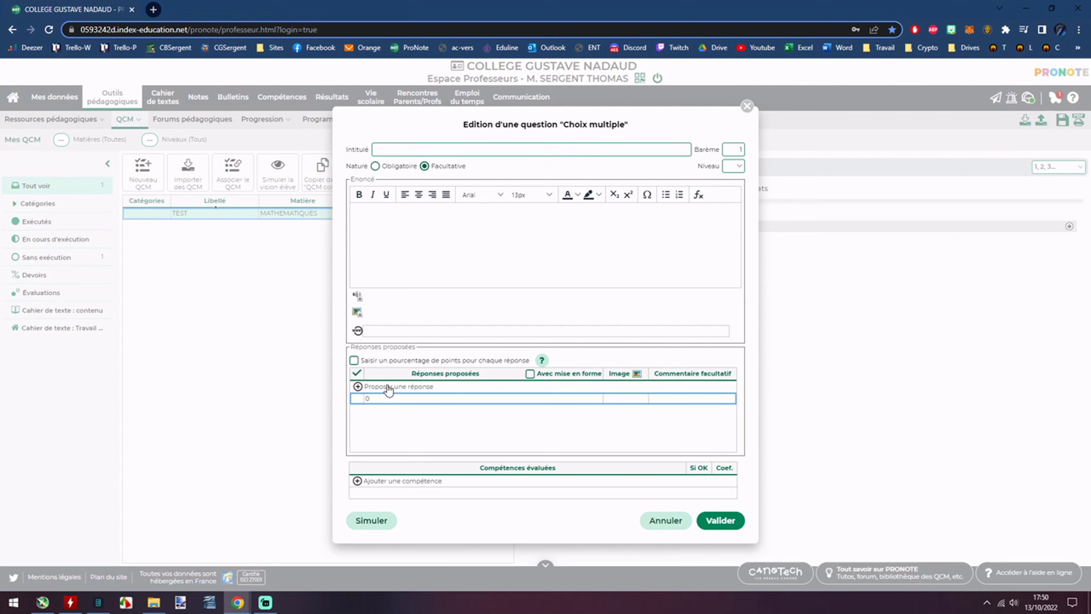
click(386, 386)
text(1)
key(Return)
click(390, 389)
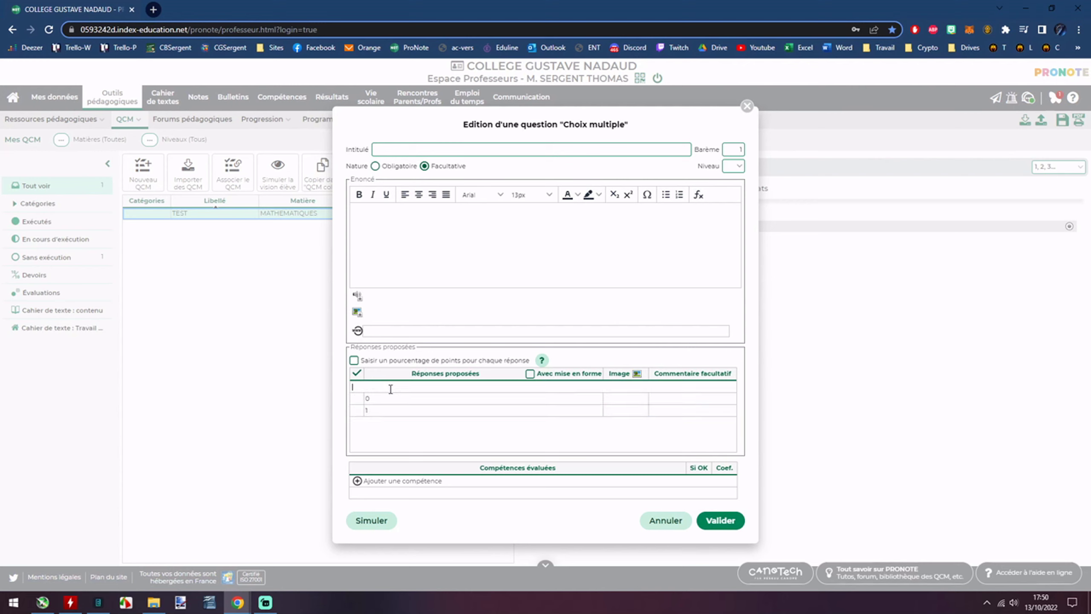
text(2)
key(Return)
click(390, 389)
key(Return)
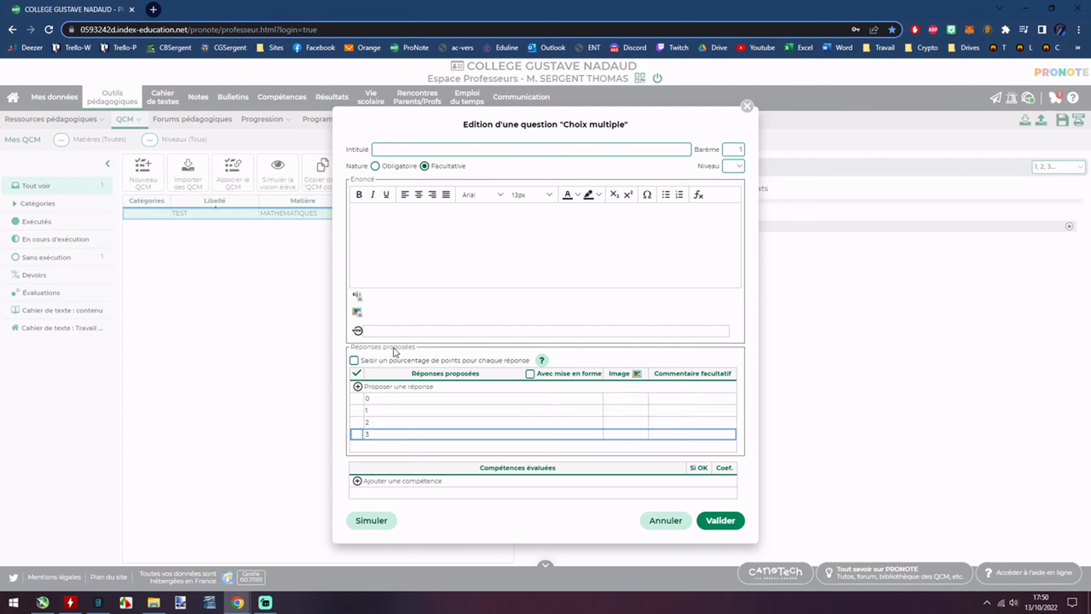
Mark answers 0 and 2 as correct and save the question.
click(427, 225)
click(356, 398)
click(356, 423)
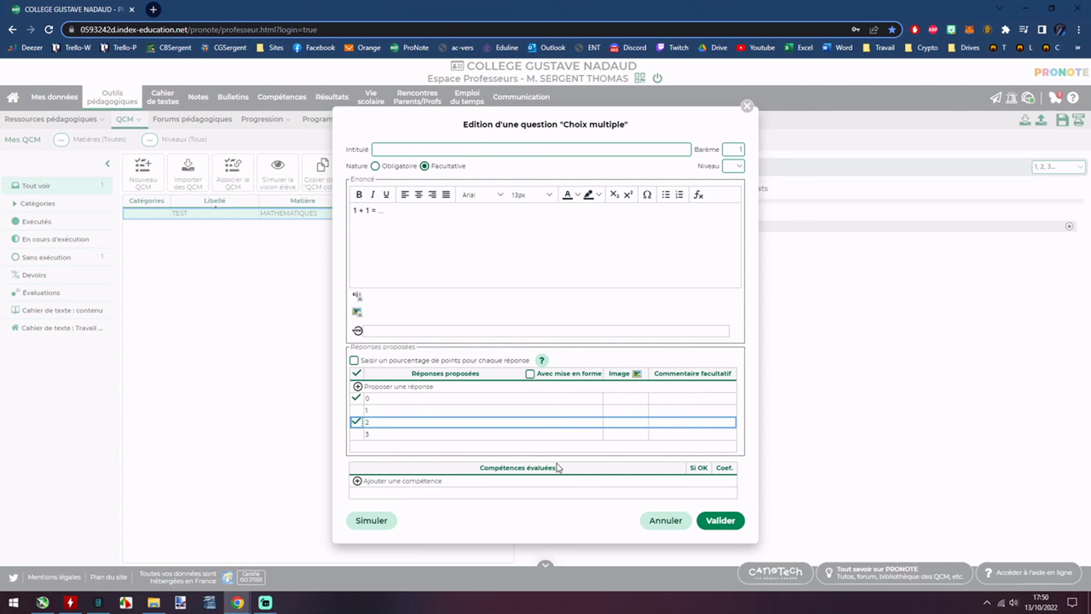
click(720, 520)
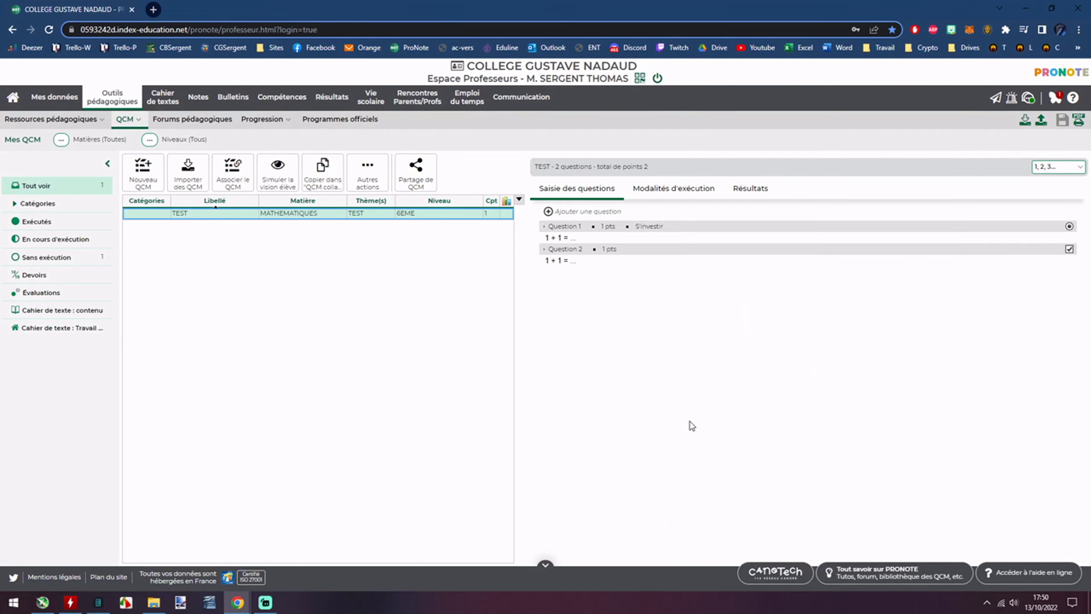
Start a text-answer question reading 'Le nombre 2 s'écrit en lettres : ....'.
click(548, 211)
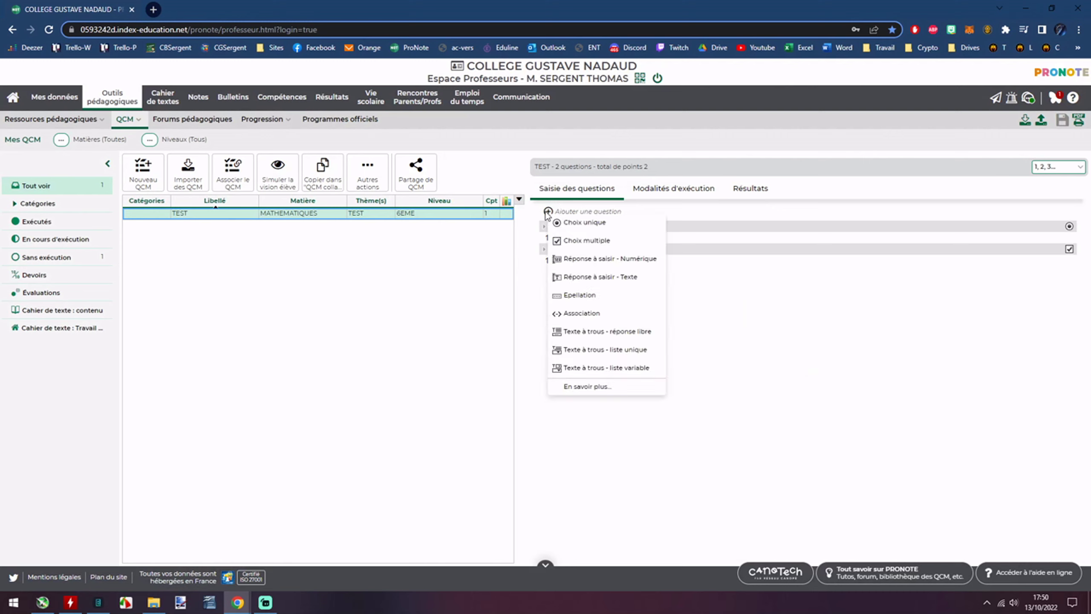
click(577, 282)
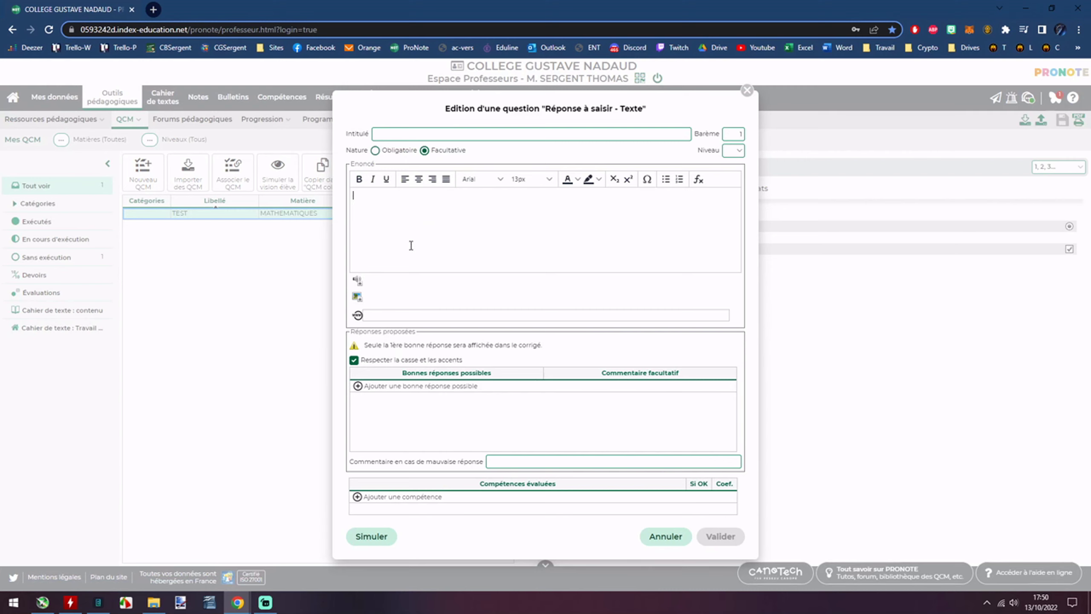
text(Le no)
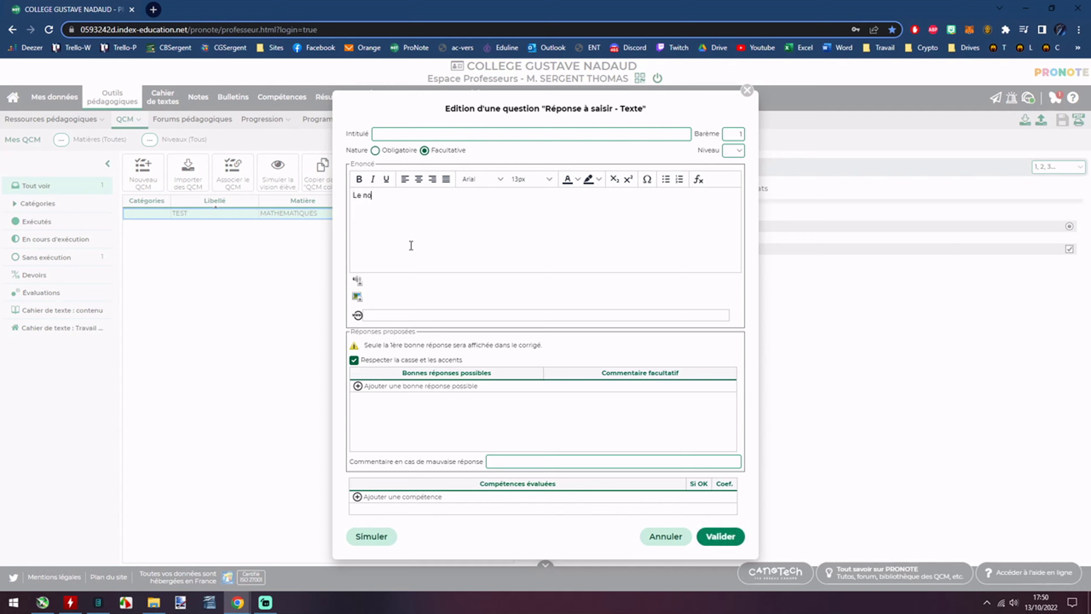
text(mbre 2 s'écrit en lettres: .....)
Add 'deux' and 'Deux' as accepted answers.
click(406, 388)
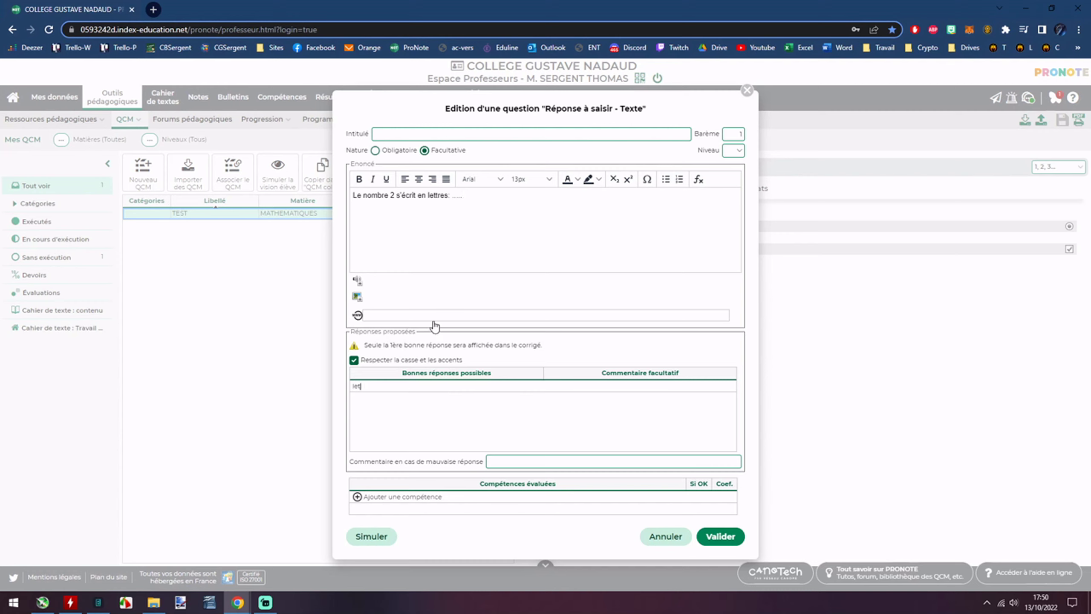
text(lettr)
key(ctrl+a)
text(de)
key(Return)
click(417, 387)
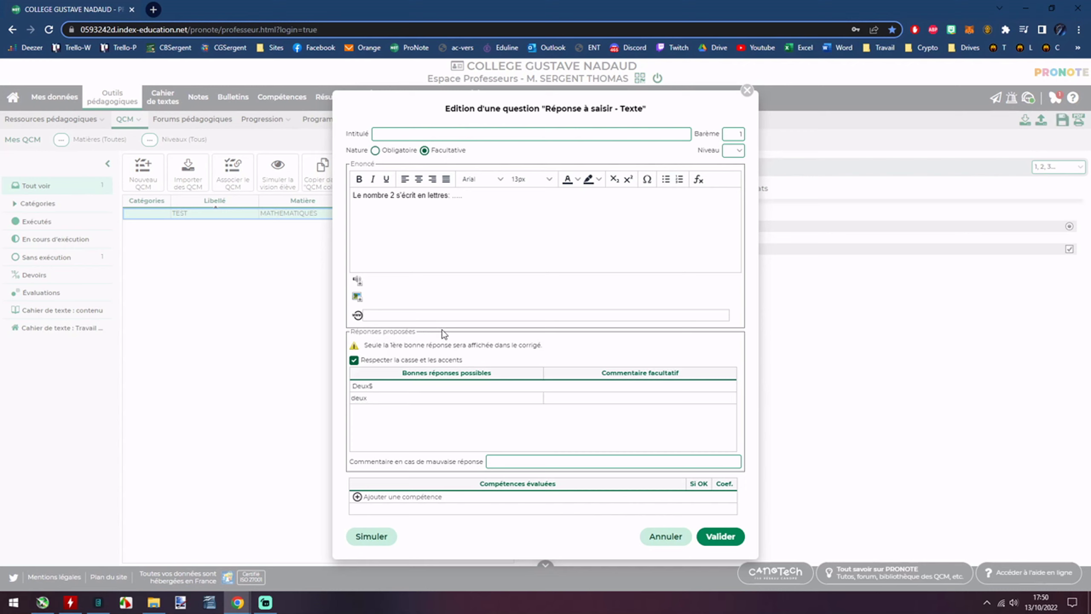
text(Deux)
key(Return)
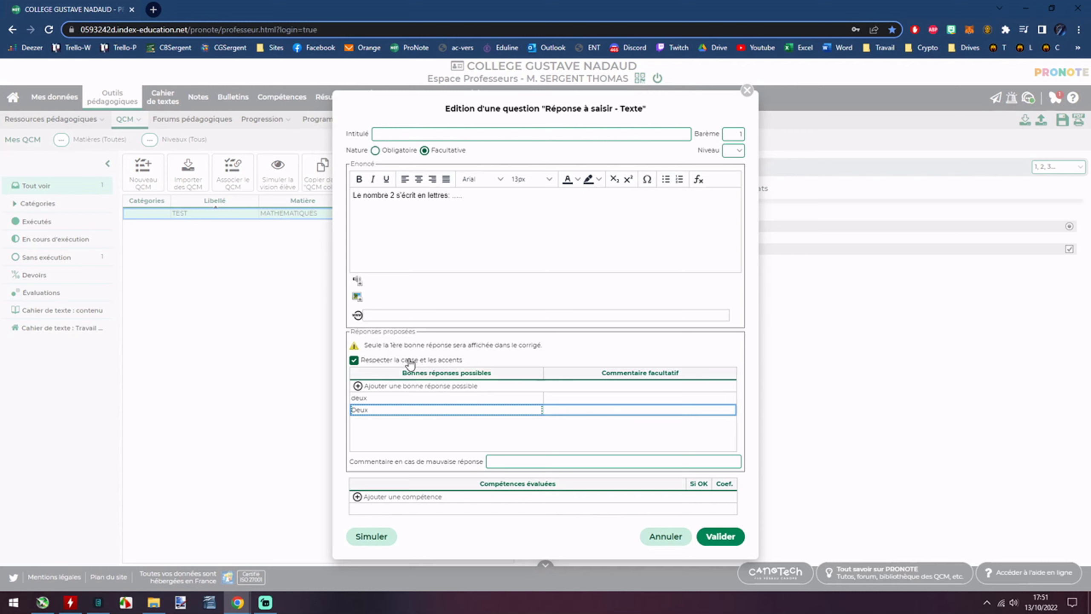
Untick 'Respecter la casse' and add the wrong-answer comment 'Dommage !'.
click(354, 360)
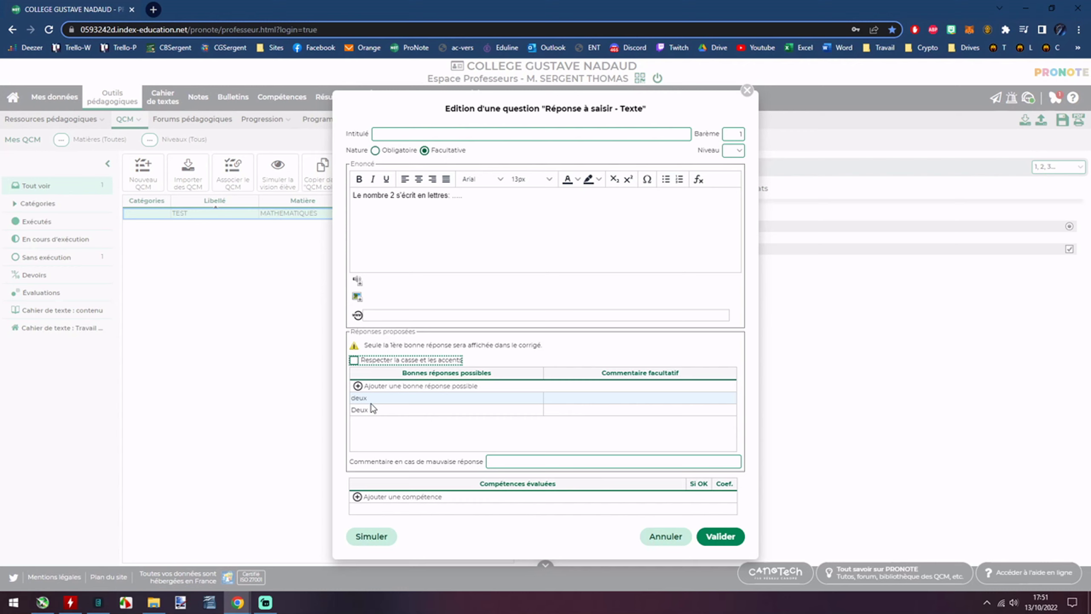
click(505, 459)
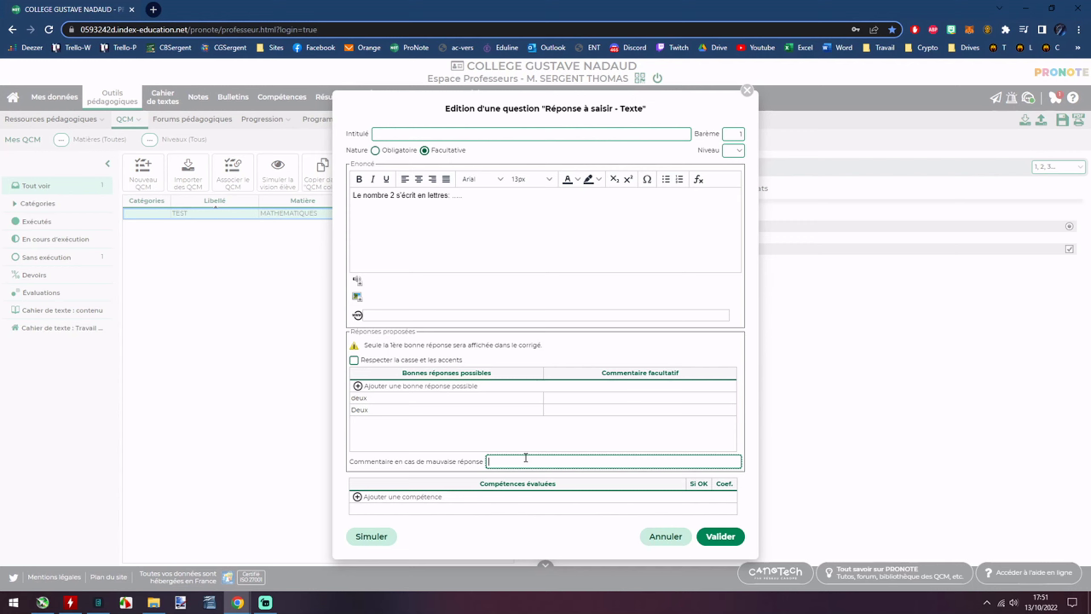
text(Dommage !)
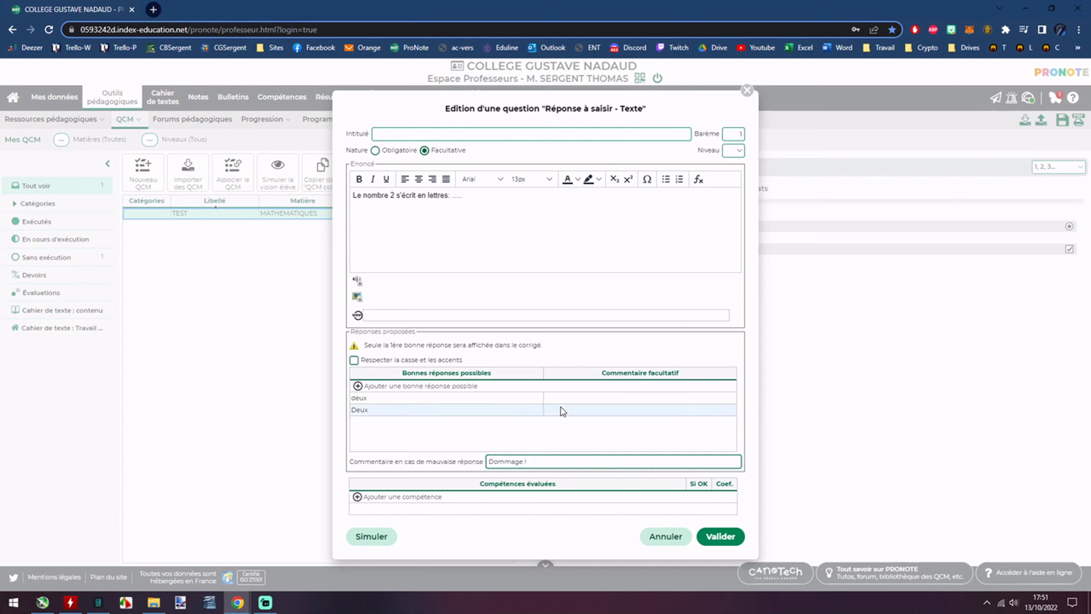
Save Question 3, then start a free-answer fill-in-the-blank about the right-angled triangle.
click(714, 536)
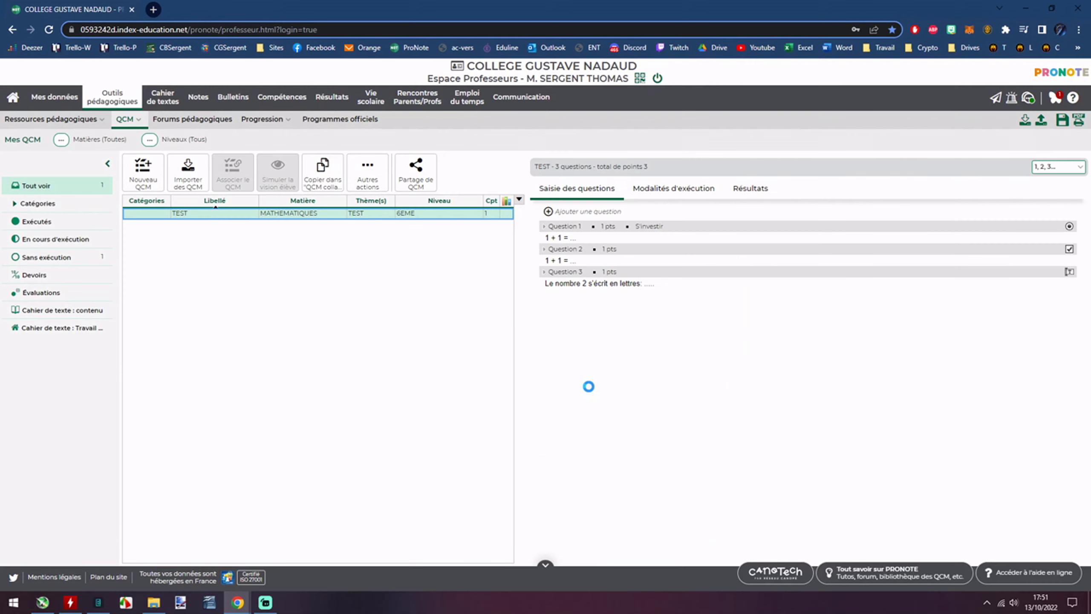
click(549, 212)
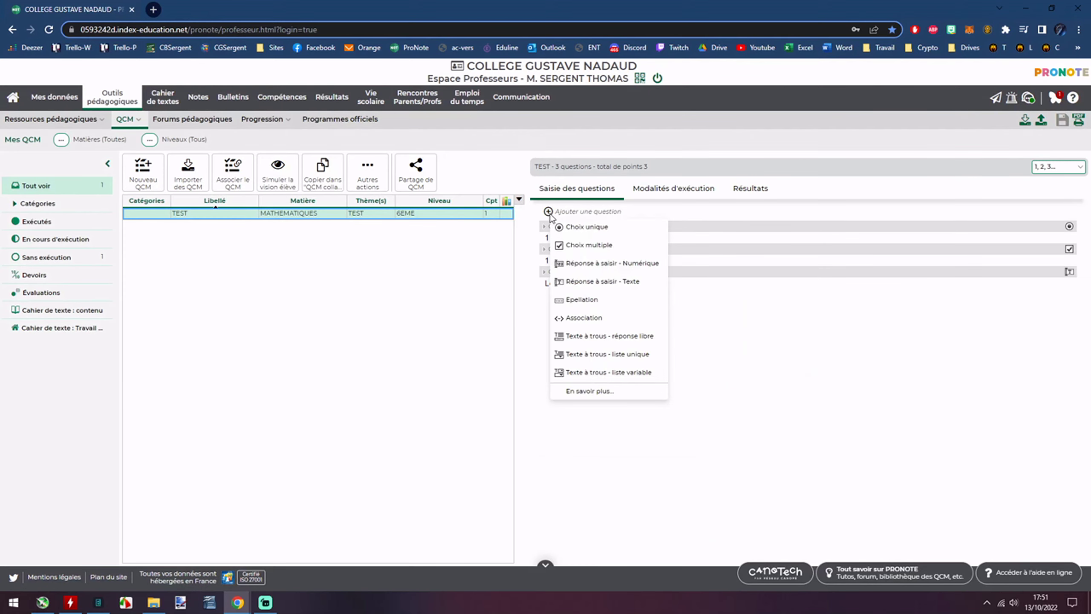
click(586, 284)
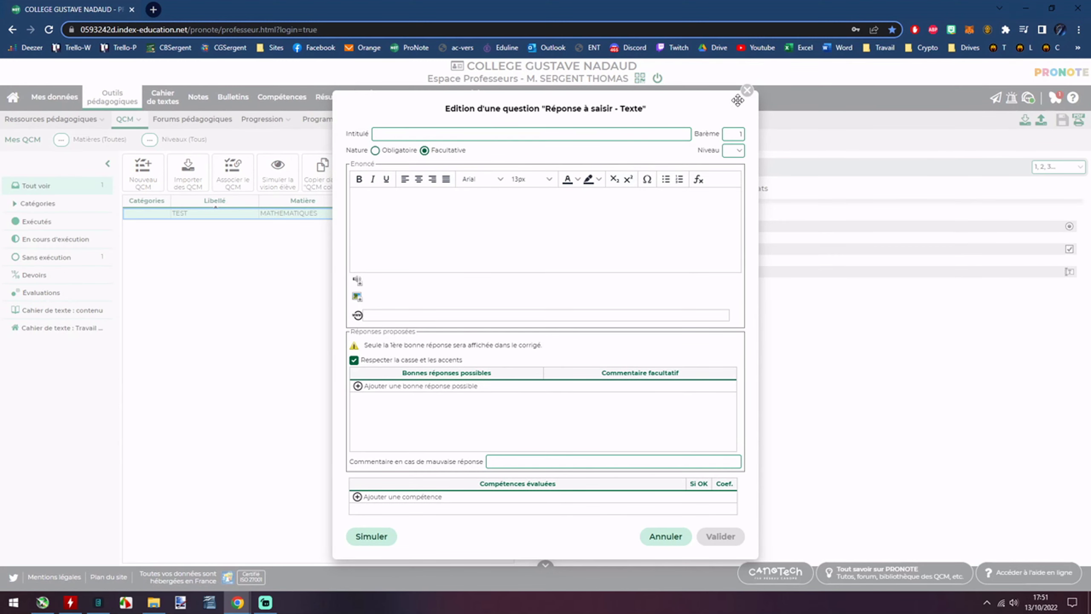
click(747, 89)
click(549, 212)
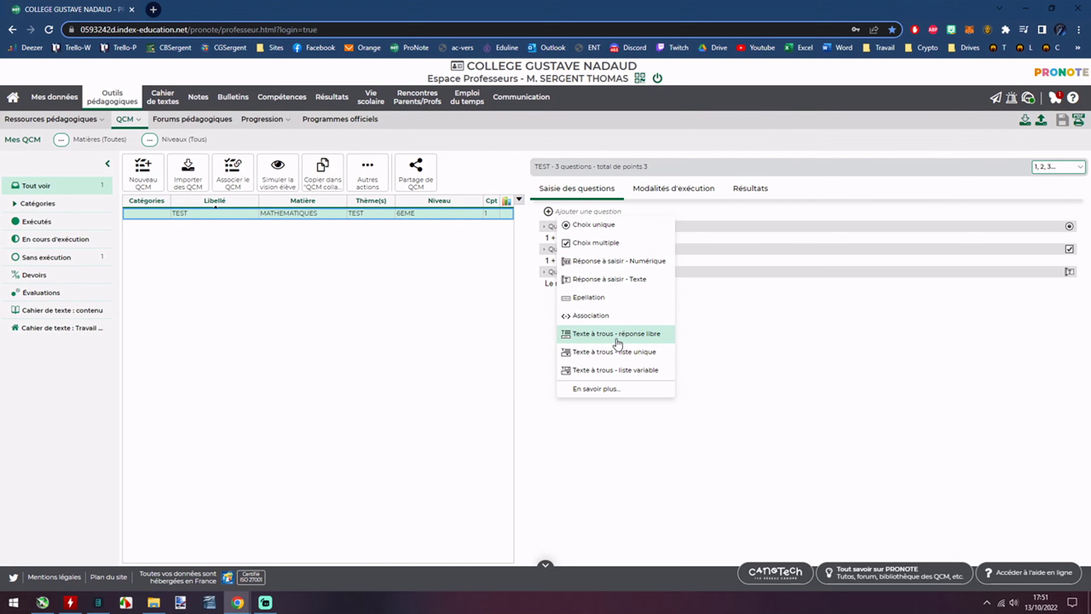
click(600, 335)
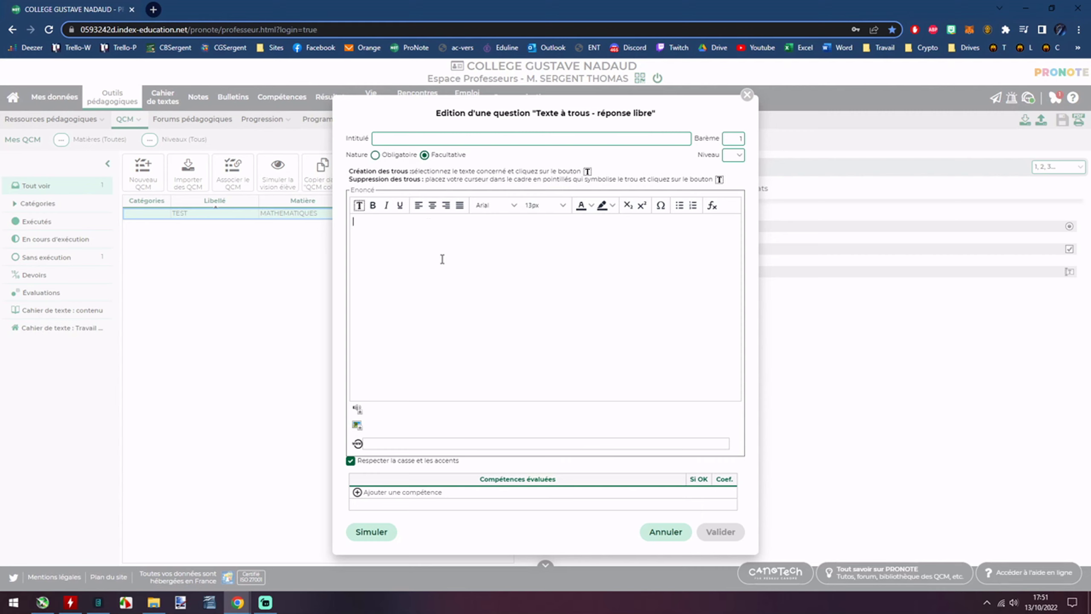
text(Un triangle qui a)
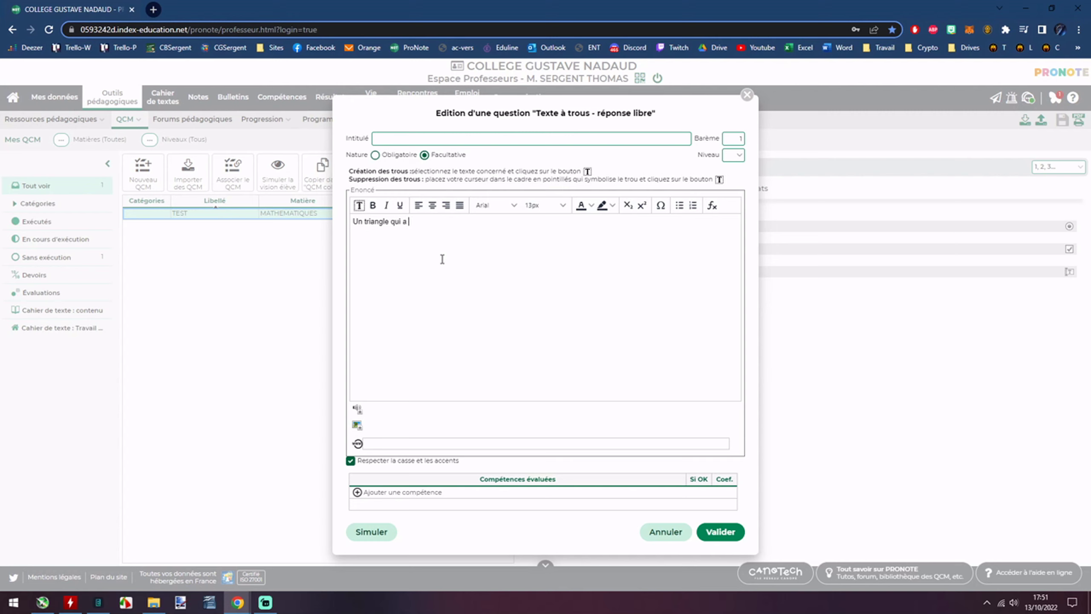
text(un angle droit est un triangle ..........)
Turn the dotted blank after 'triangle' into an answer hole.
drag(534, 233, 508, 228)
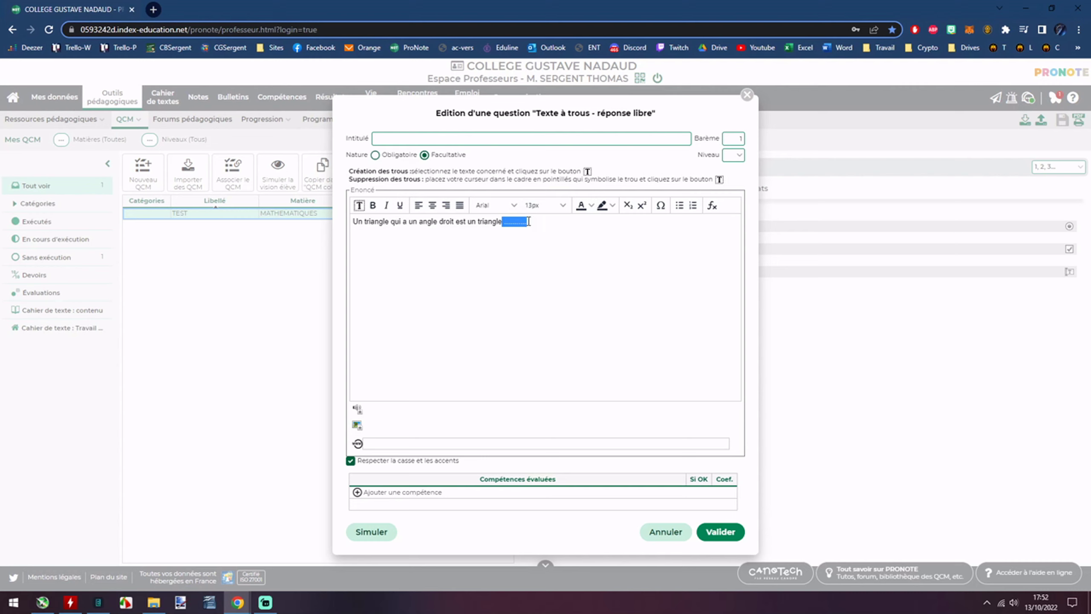
click(518, 221)
drag(521, 221, 507, 222)
click(360, 207)
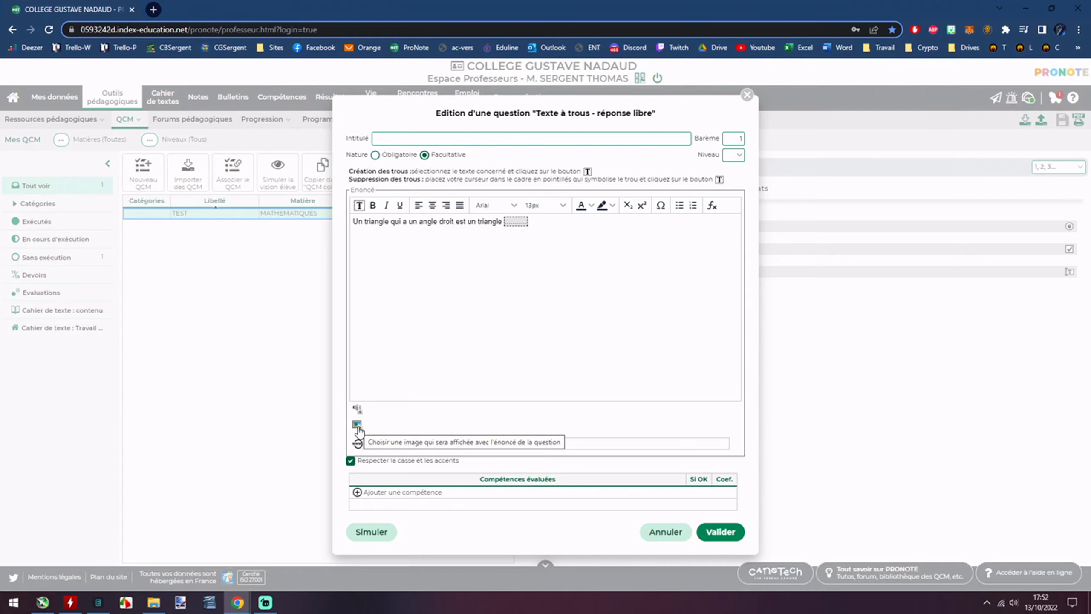
Attach the smiley image, add the S'investir competence, and save Question 4.
click(171, 78)
click(446, 346)
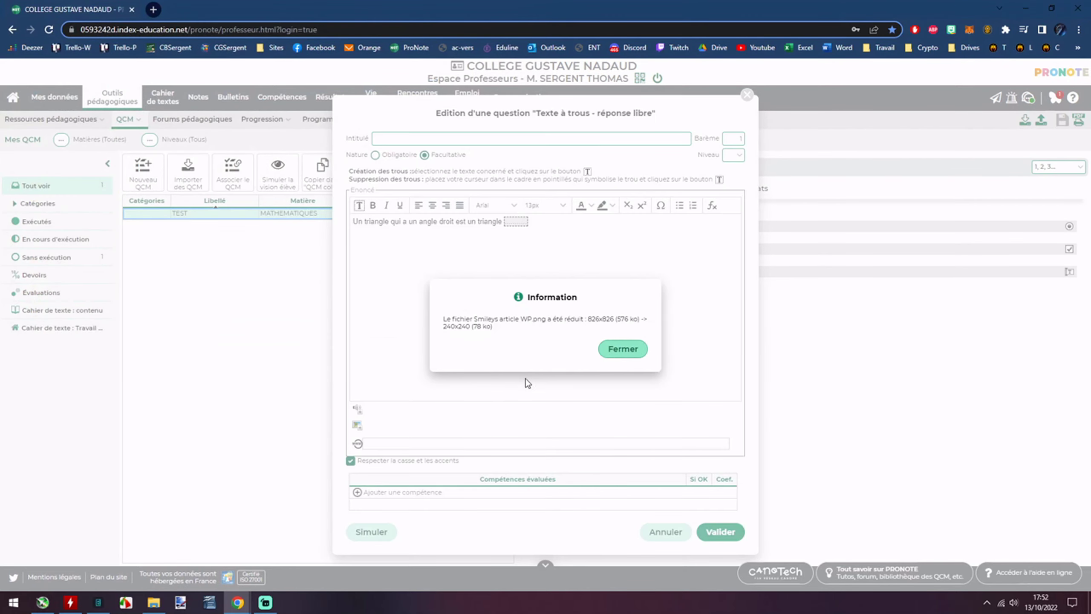
click(622, 349)
scroll(495, 360, down, 1)
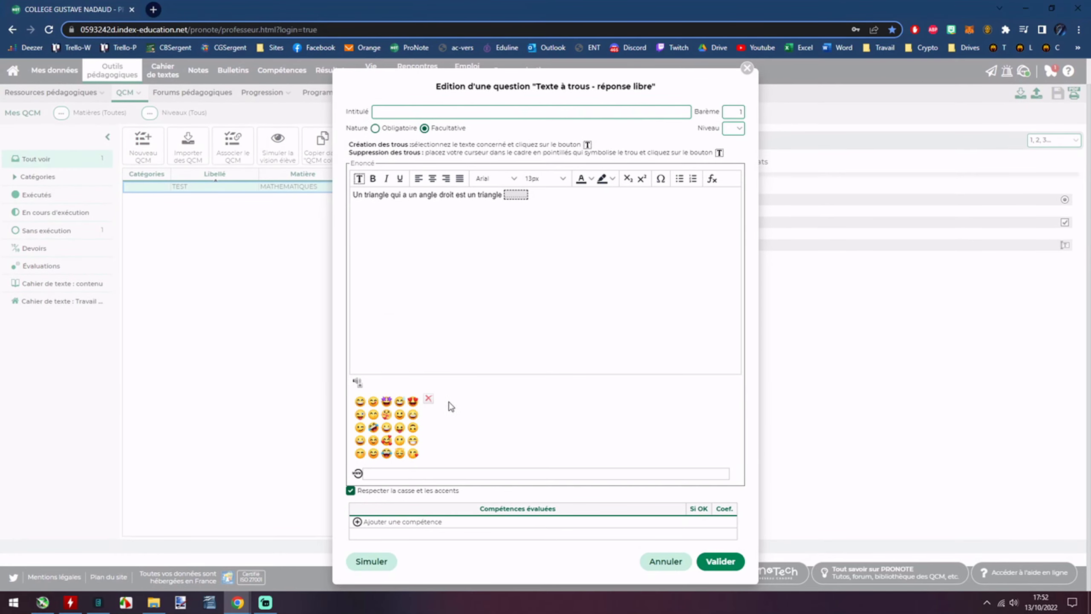
click(455, 520)
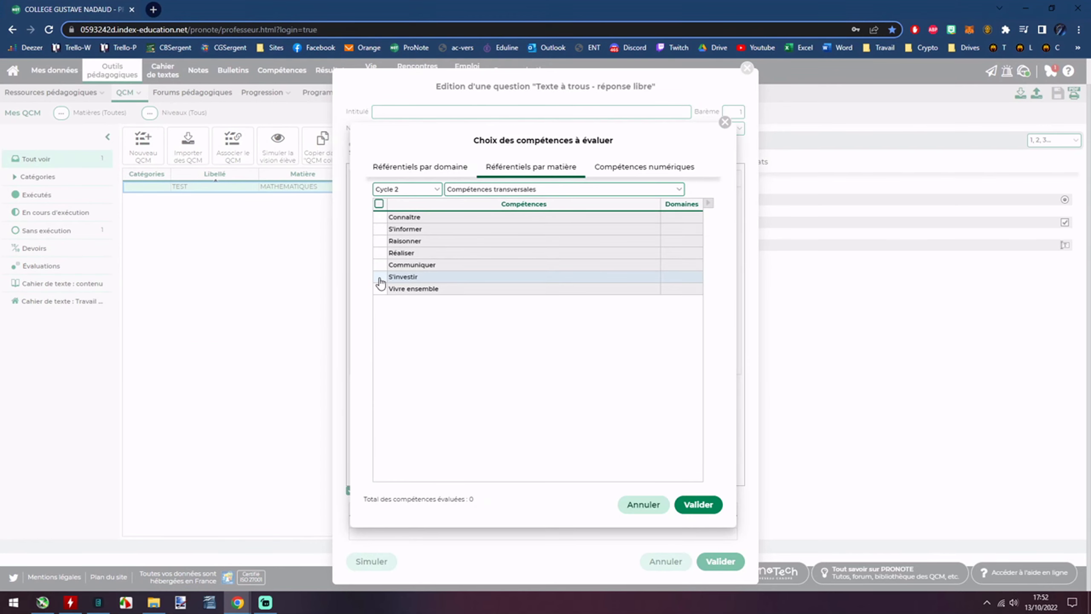
click(380, 276)
click(698, 504)
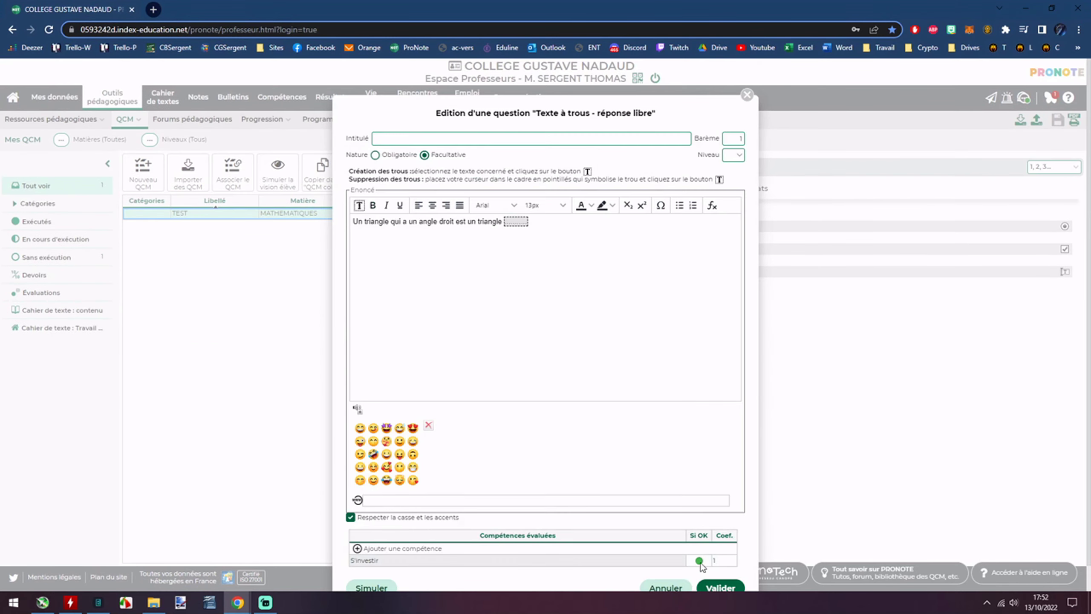
click(719, 587)
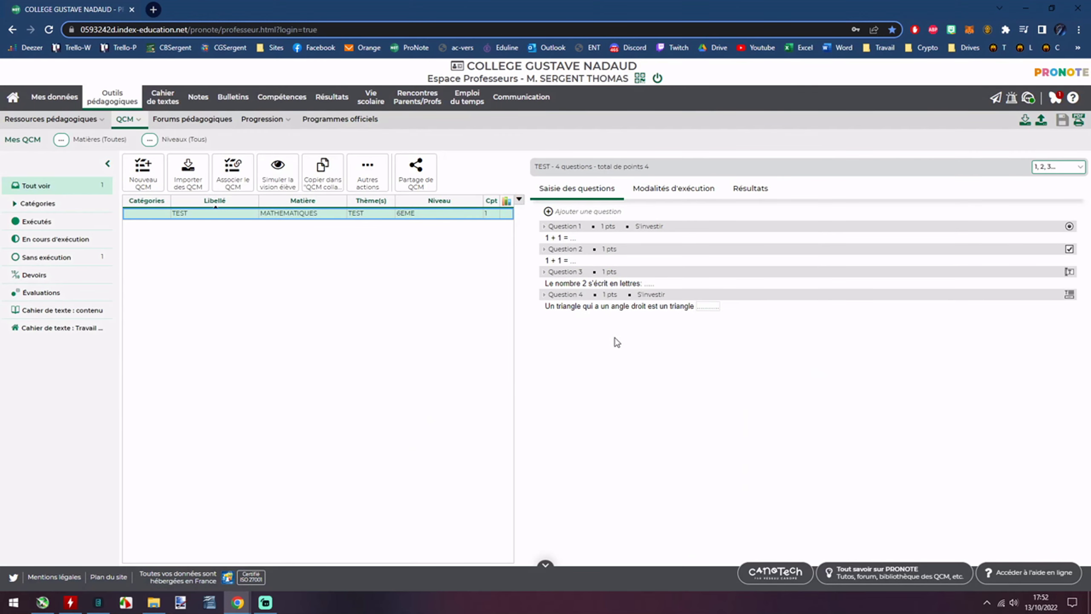
Start a single-list fill-in-the-blank: 'Si on partage 10 en 2 parts égales, cela donne ....'.
click(548, 211)
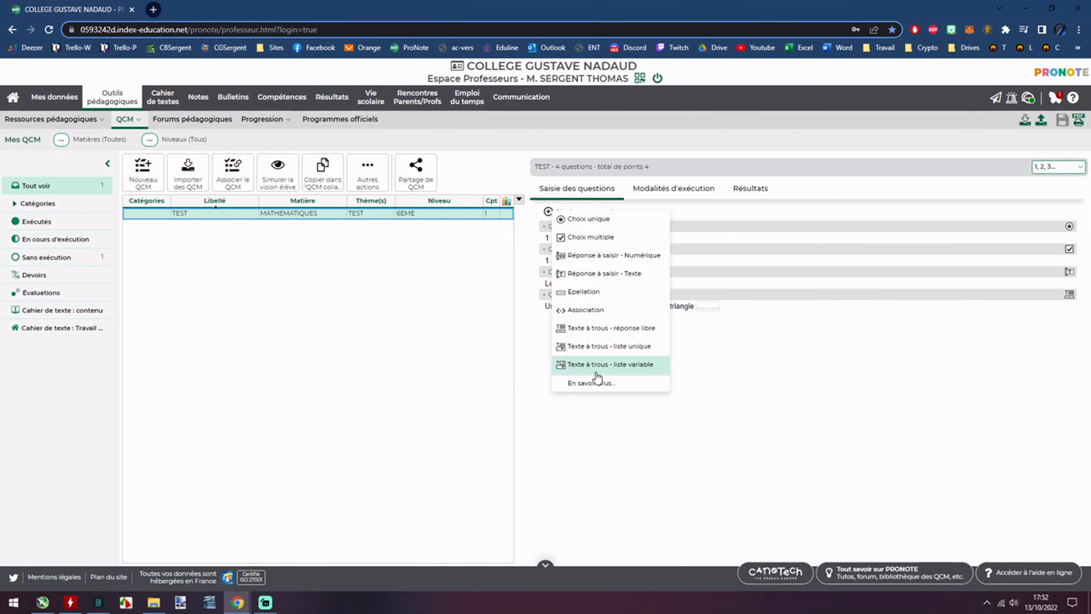
click(594, 353)
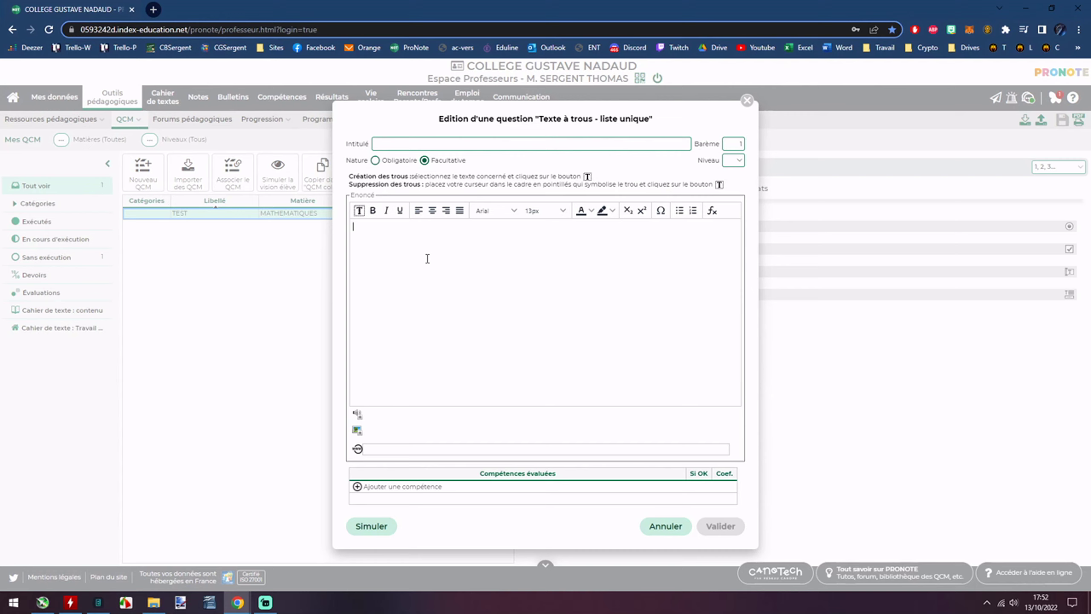
text(10)
key(BackSpace)
key(BackSpace)
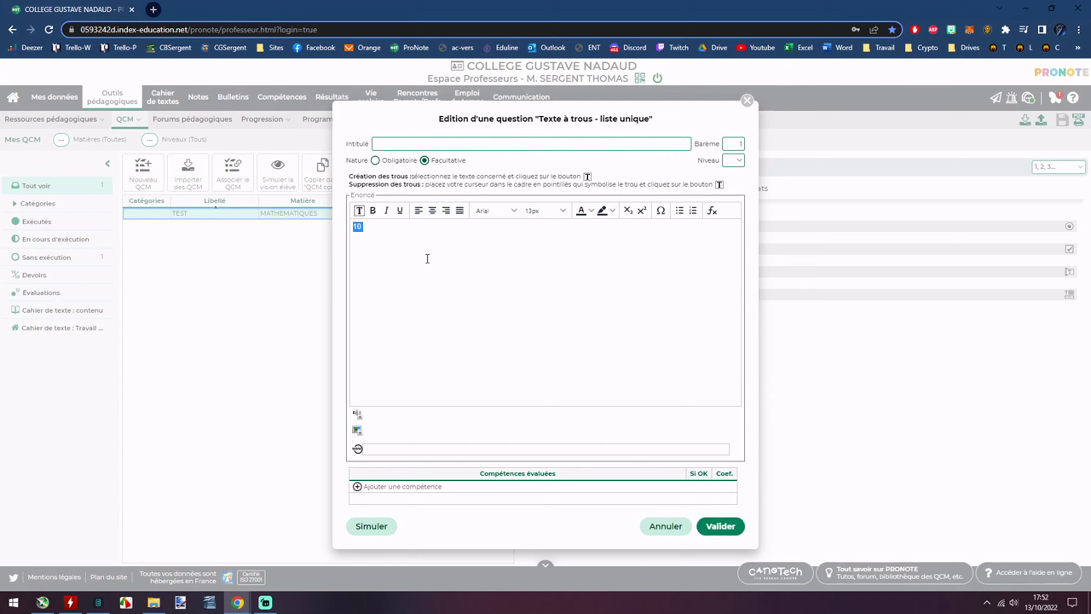
text(Si)
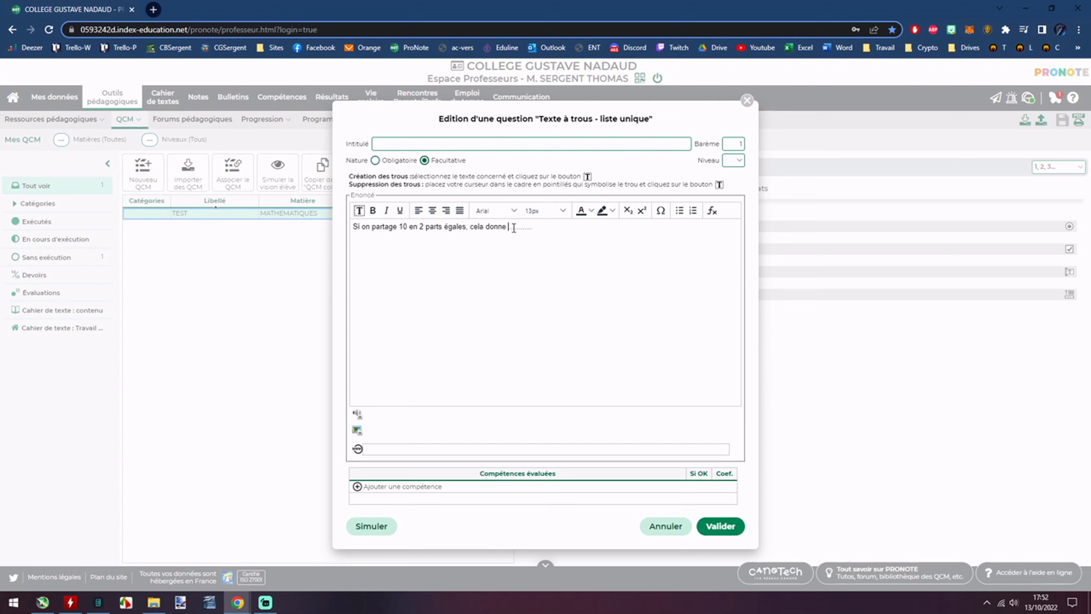
Make the blank after 'cela donne' a hole; saving warns that two holes are required.
drag(508, 227, 574, 226)
click(360, 210)
click(465, 353)
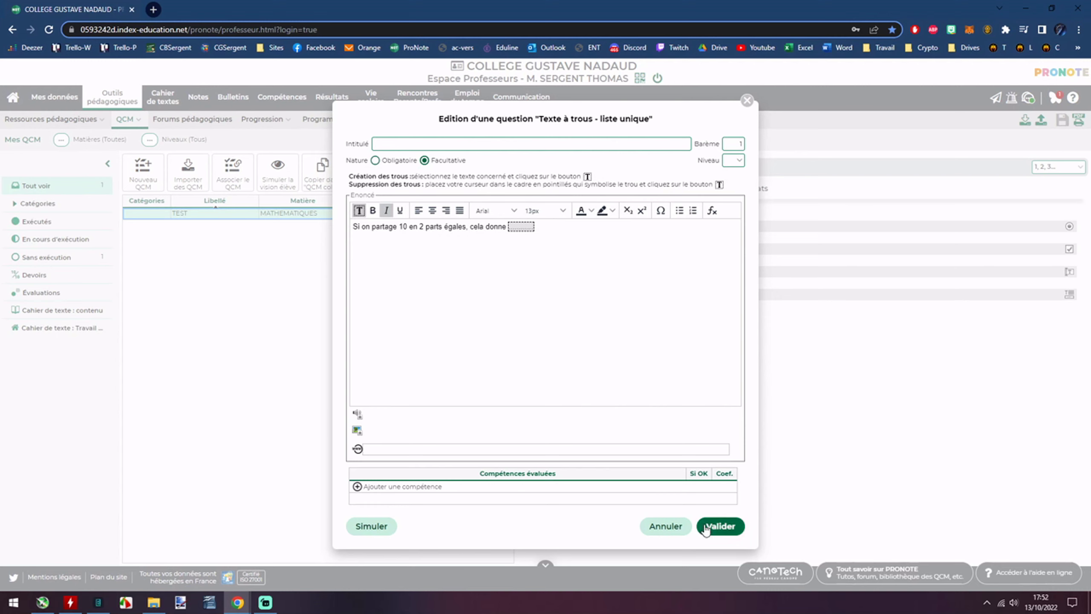
click(371, 526)
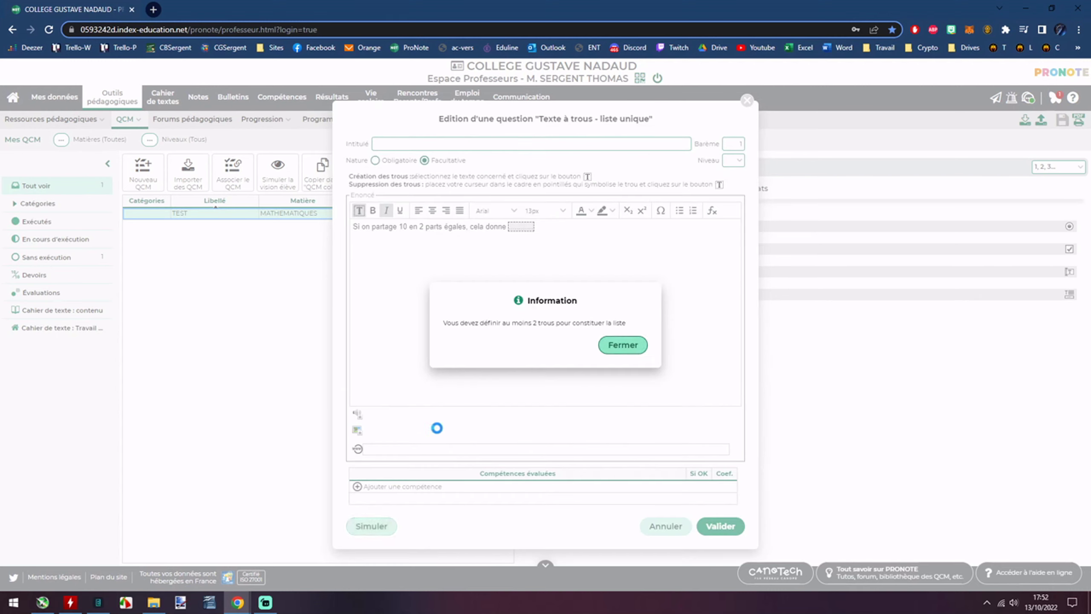
drag(532, 326, 653, 339)
click(623, 345)
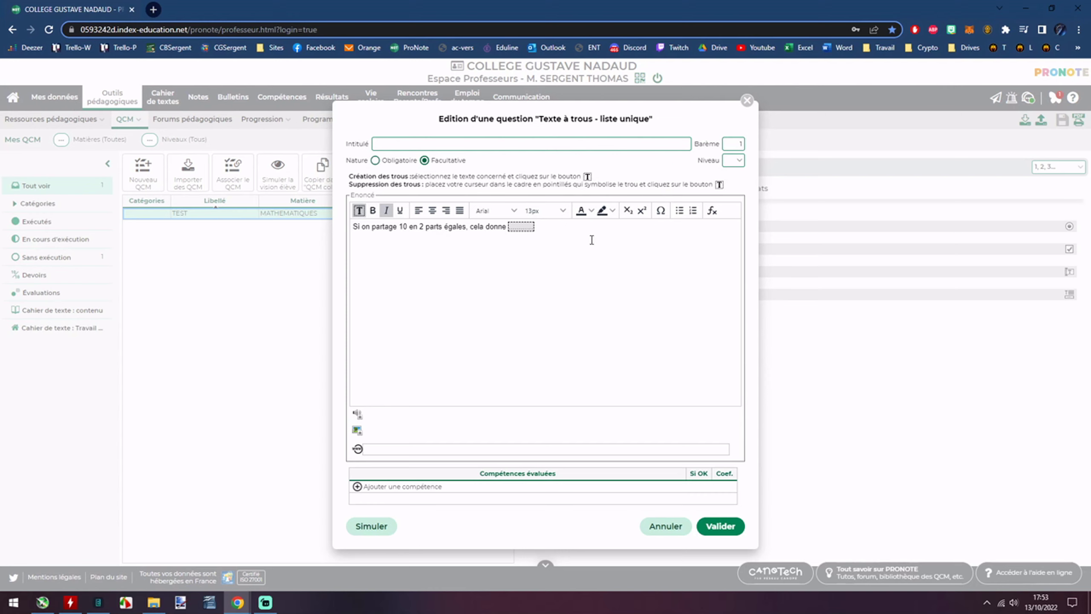
Add 'ou' with a second hole after it and save Question 5.
text(ou)
key(Left)
key(Right)
key(Left)
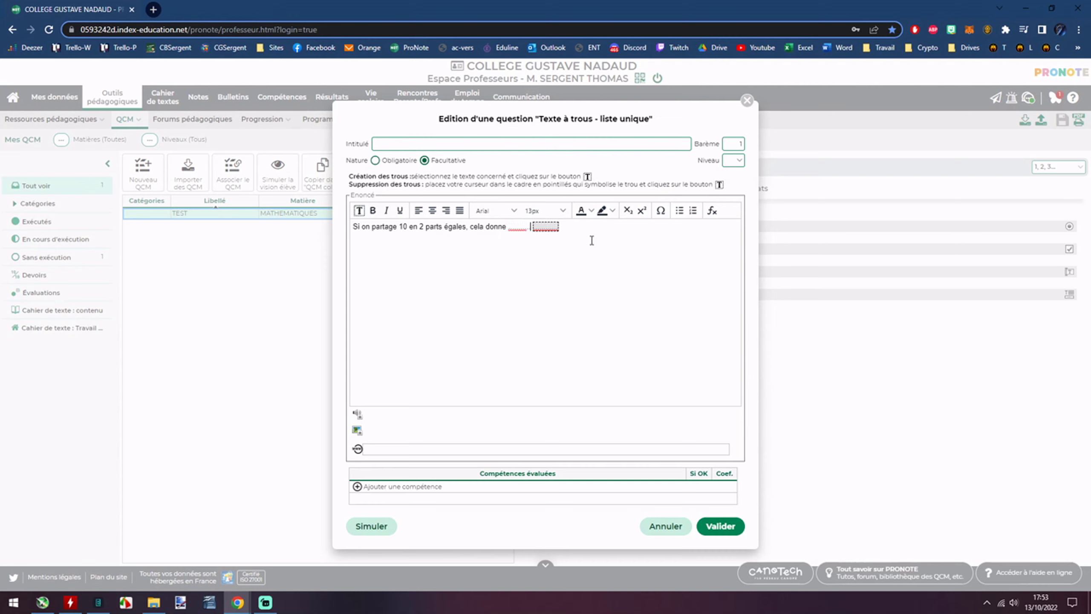
text(ou)
drag(508, 233, 526, 235)
click(359, 210)
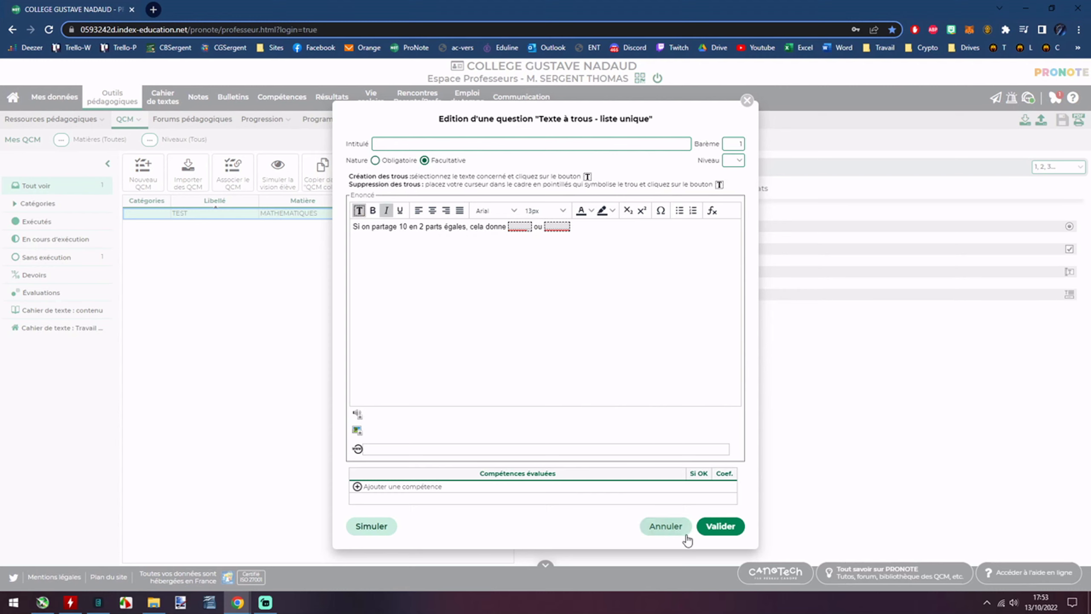
click(706, 528)
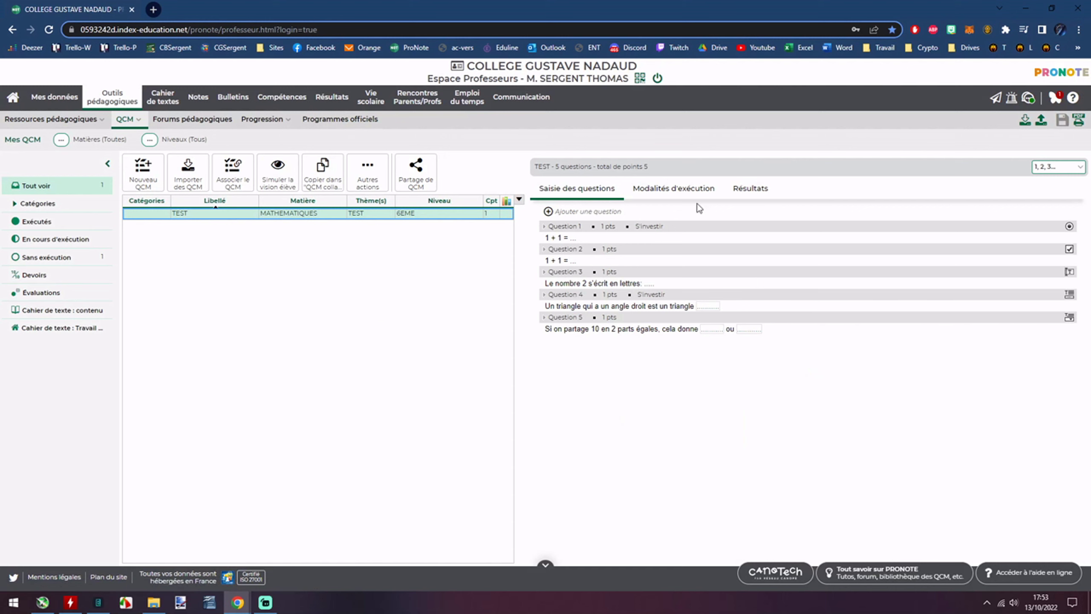
click(710, 191)
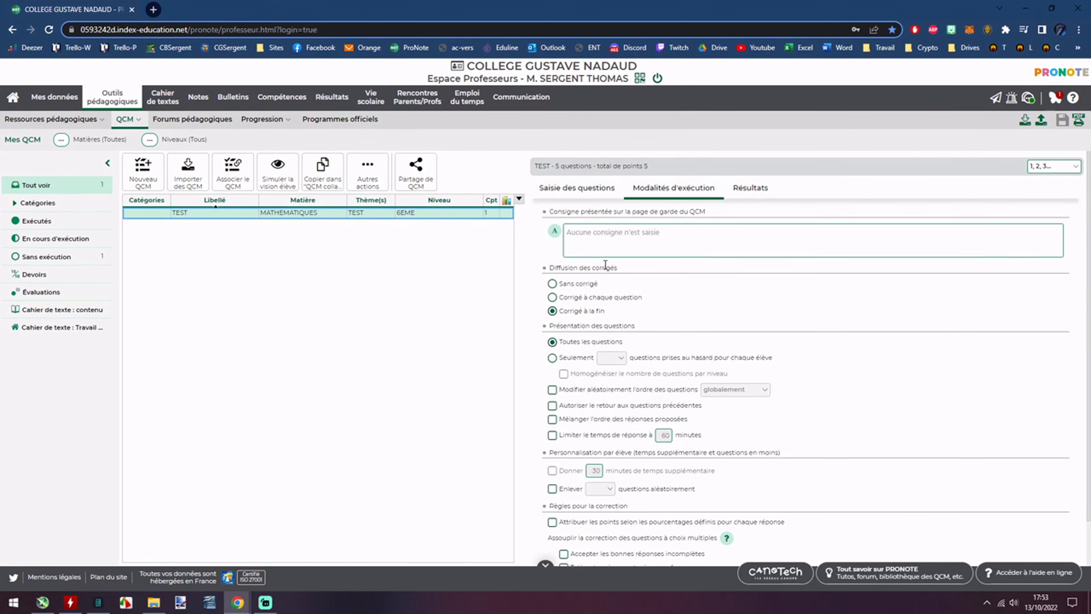
scroll(702, 282, down, 1)
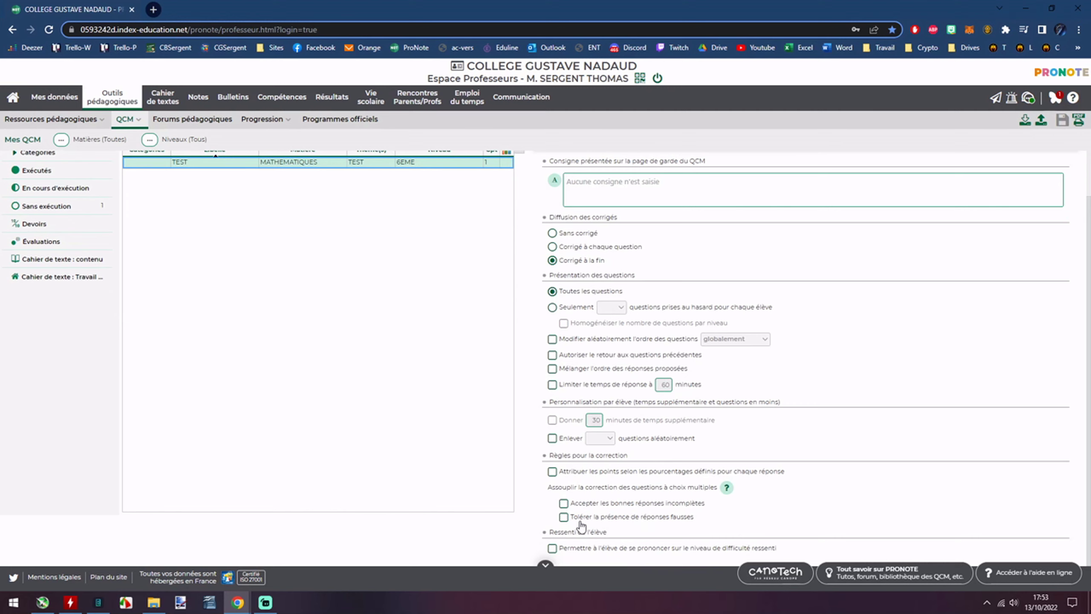
scroll(614, 519, up, 1)
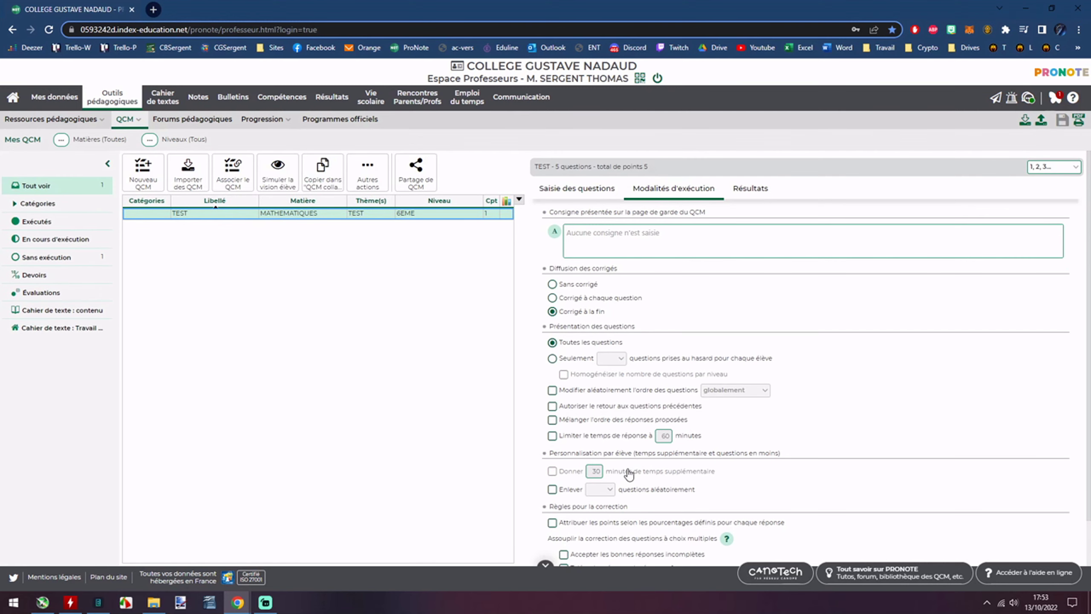
click(748, 188)
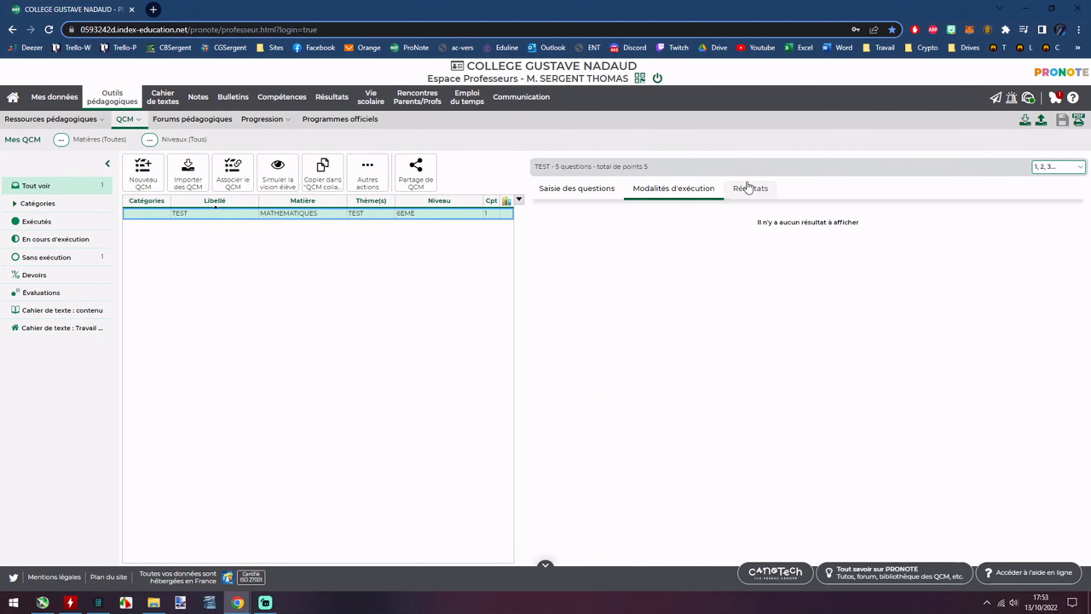
click(670, 188)
click(601, 190)
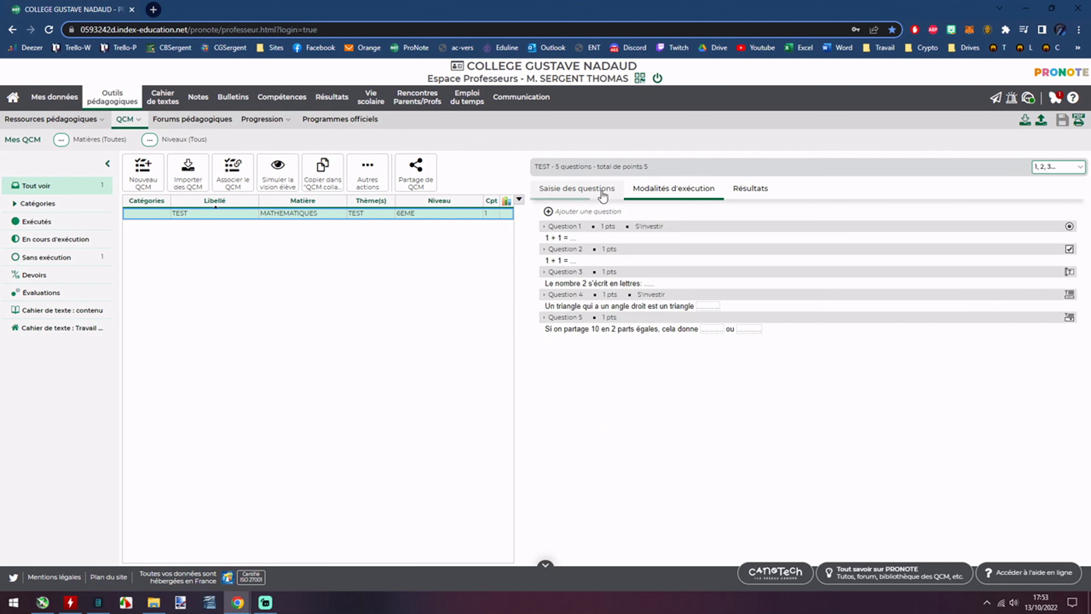
click(647, 189)
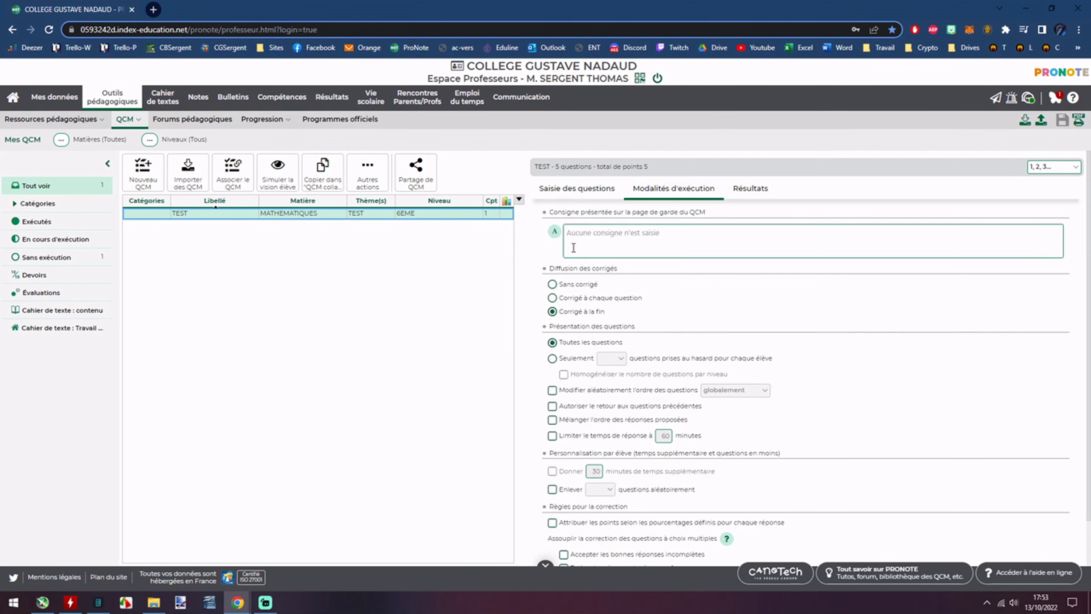
click(605, 196)
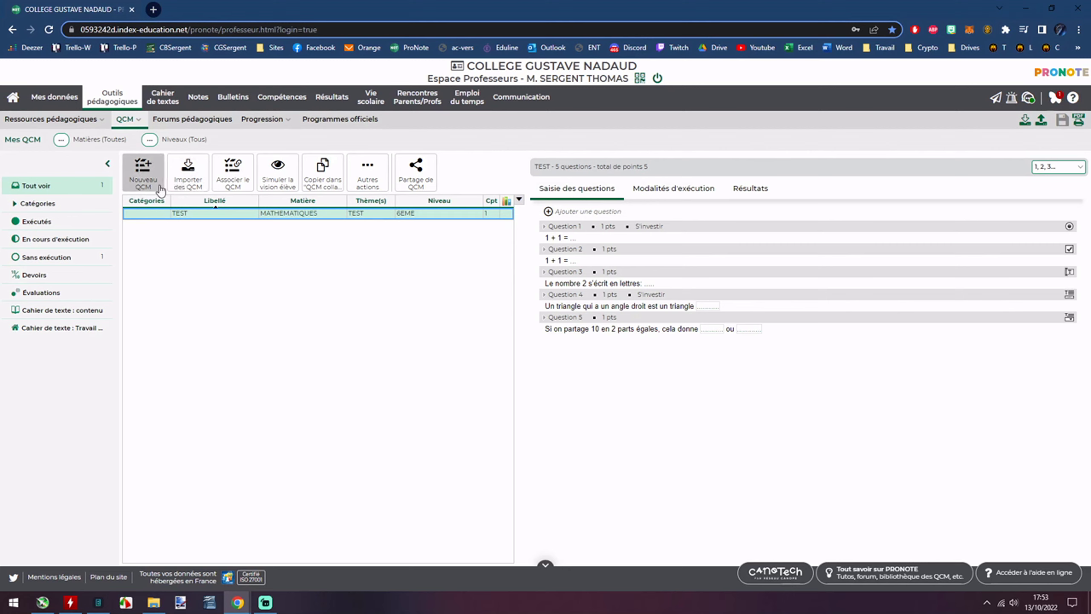
Attach the TEST QCM as homework to the Friday 14/10/2022 08h00 mathematics lesson.
click(232, 174)
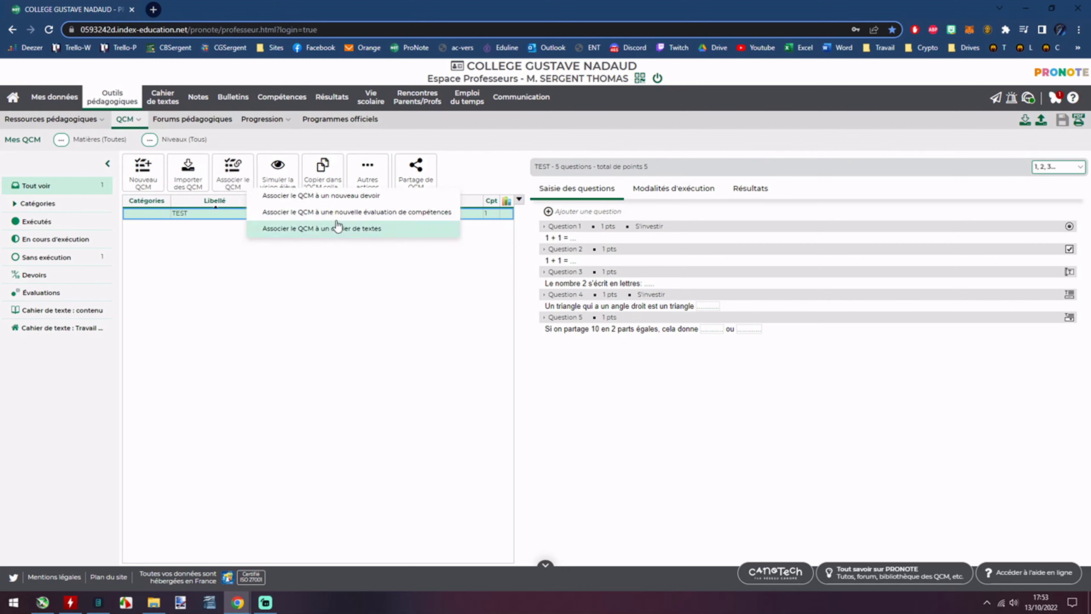
click(323, 228)
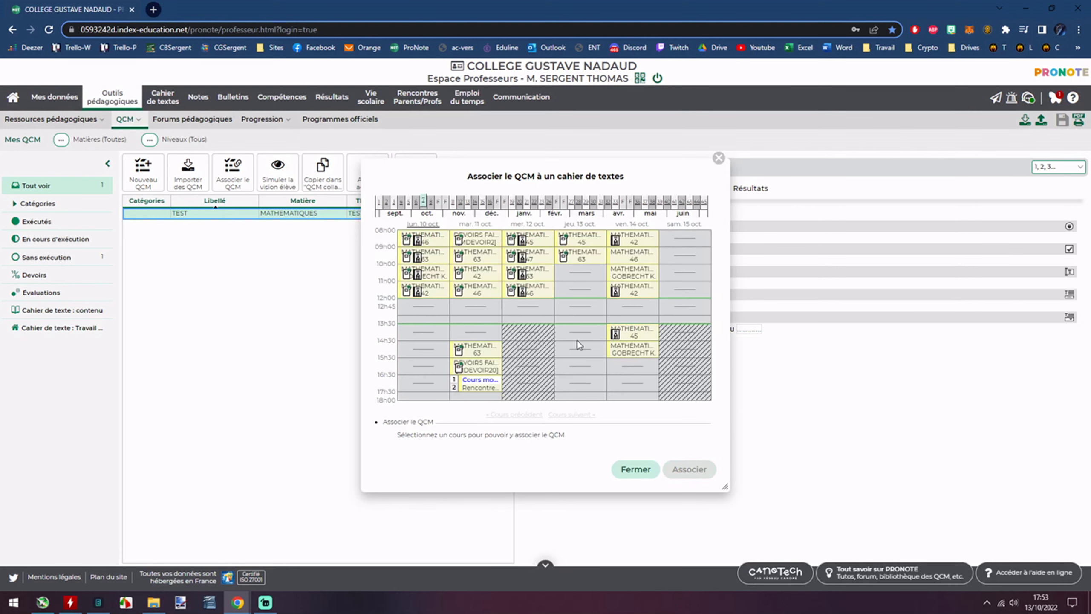
click(653, 242)
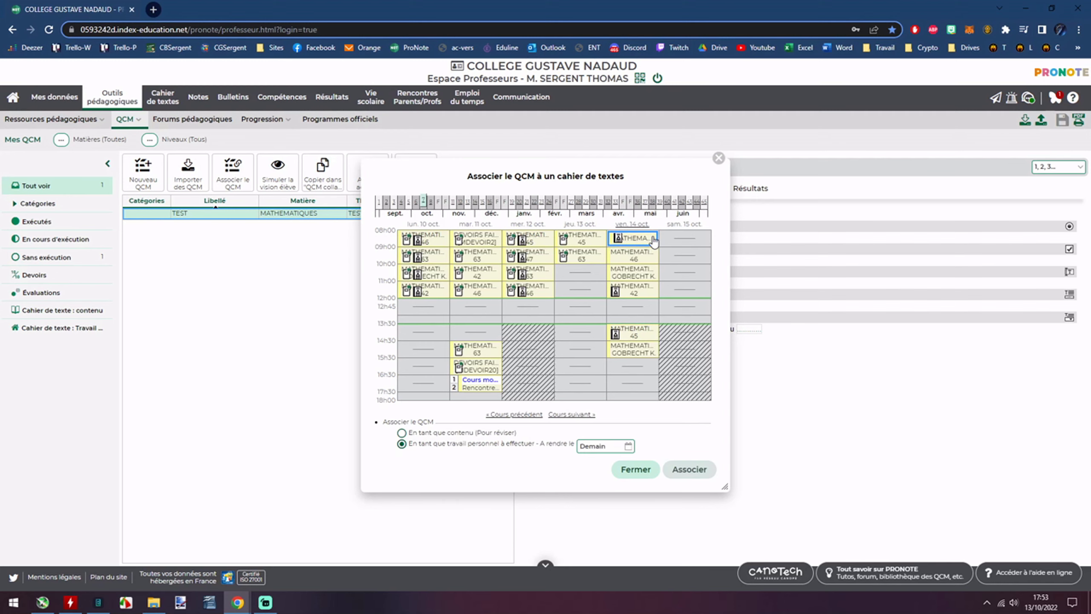
click(690, 469)
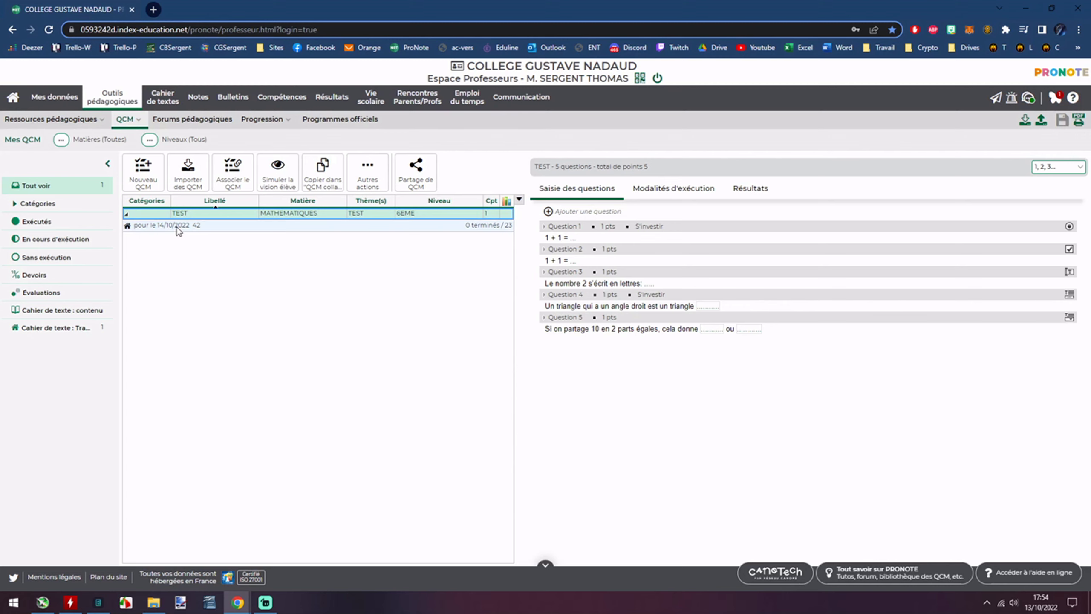
click(70, 121)
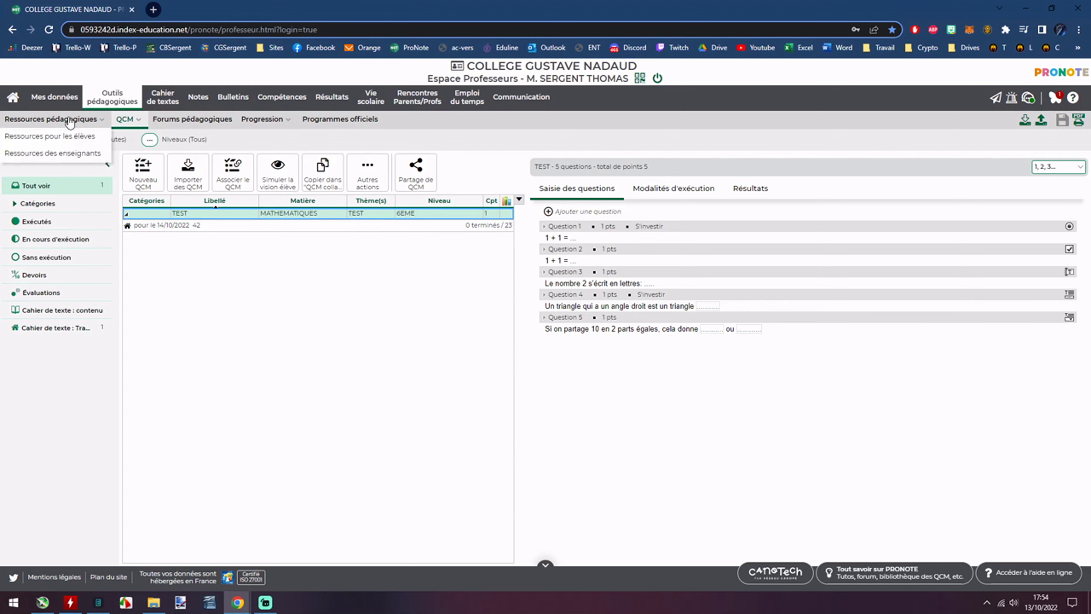
Open Friday's lesson entry, then check the TEST QCM's actions in Mes QCM.
click(13, 97)
click(320, 230)
click(338, 254)
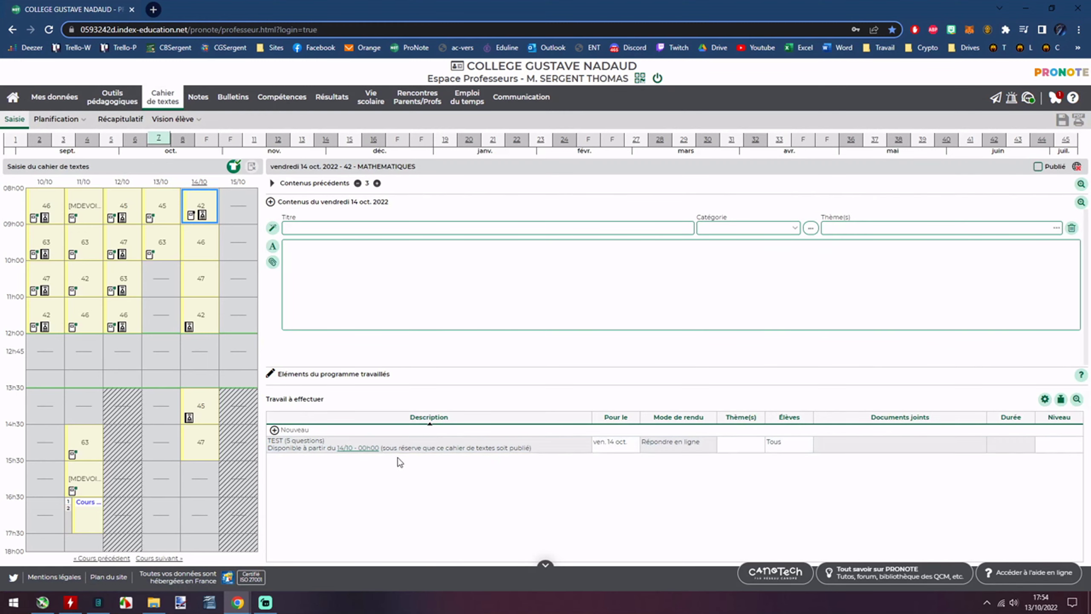
click(103, 96)
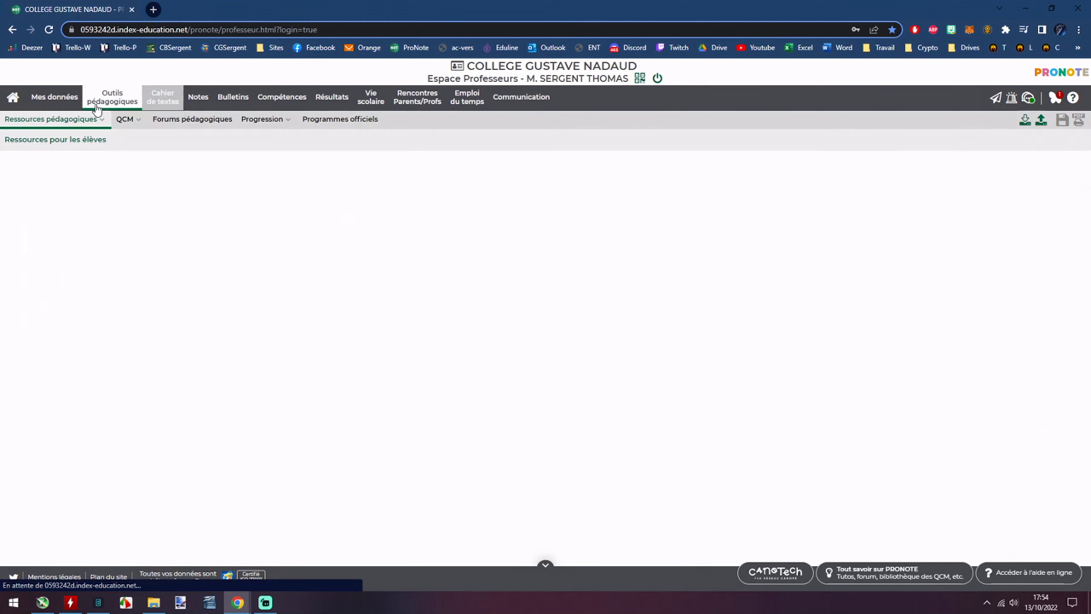
click(125, 119)
click(130, 145)
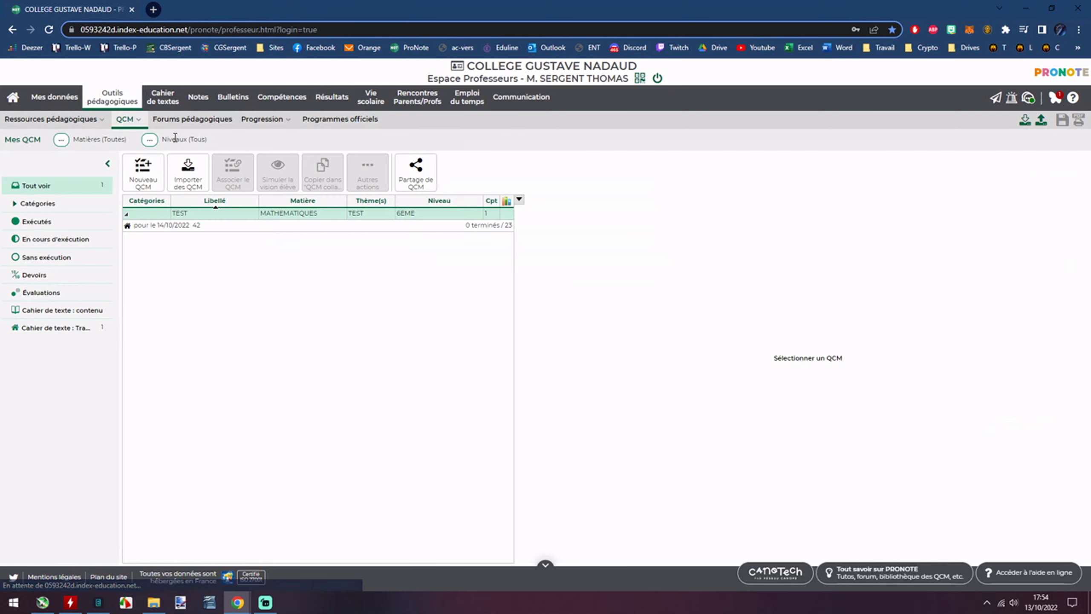
click(214, 221)
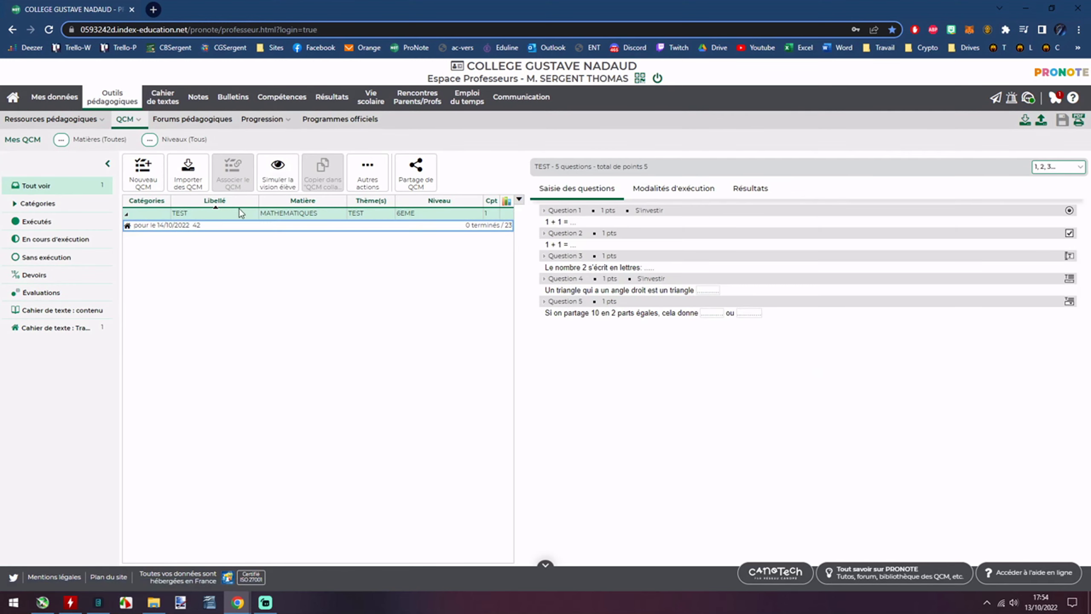
right_click(434, 227)
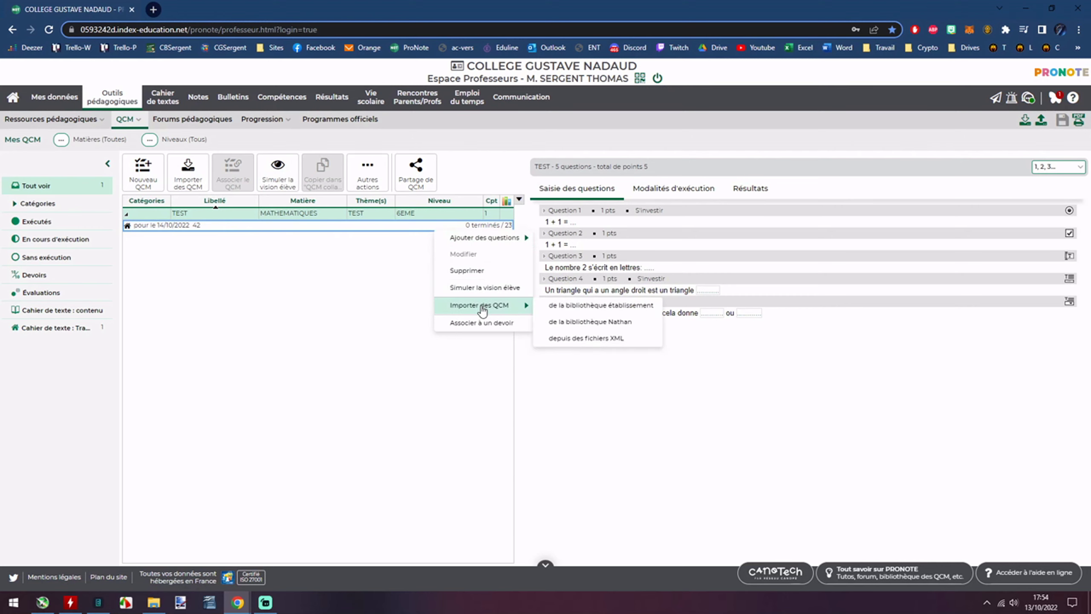
click(260, 274)
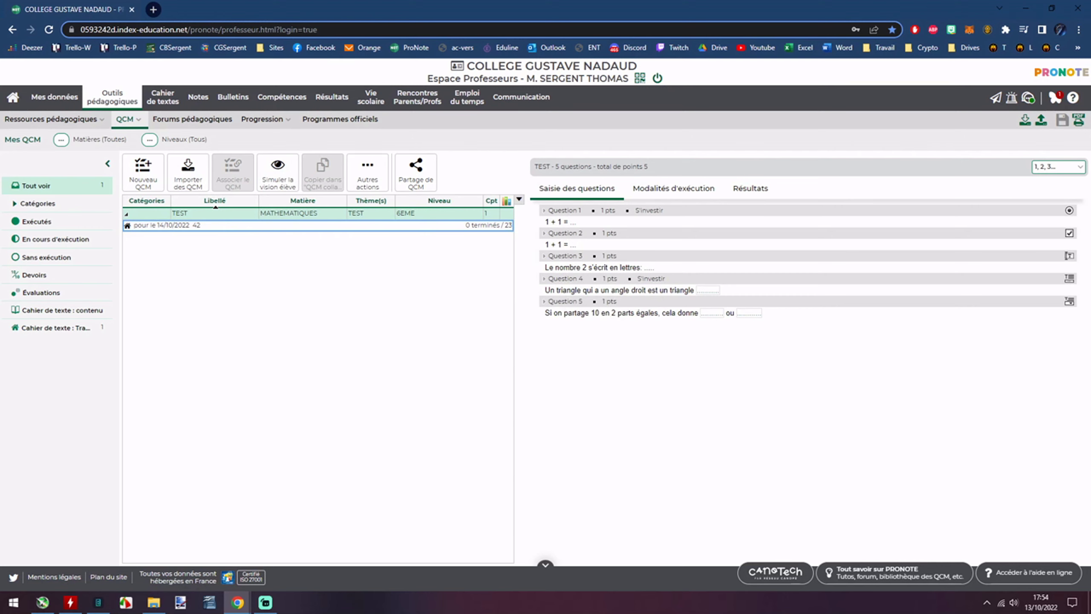
click(12, 96)
Delete the TEST homework from the Friday 14 Oct lesson and return to Mes QCM.
right_click(326, 235)
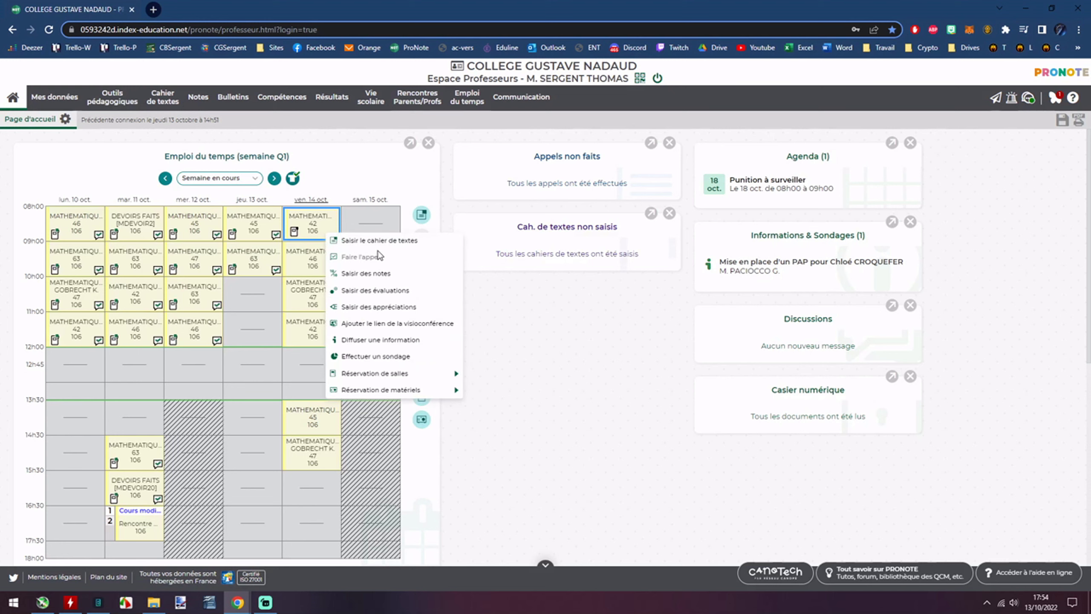
click(357, 240)
right_click(322, 450)
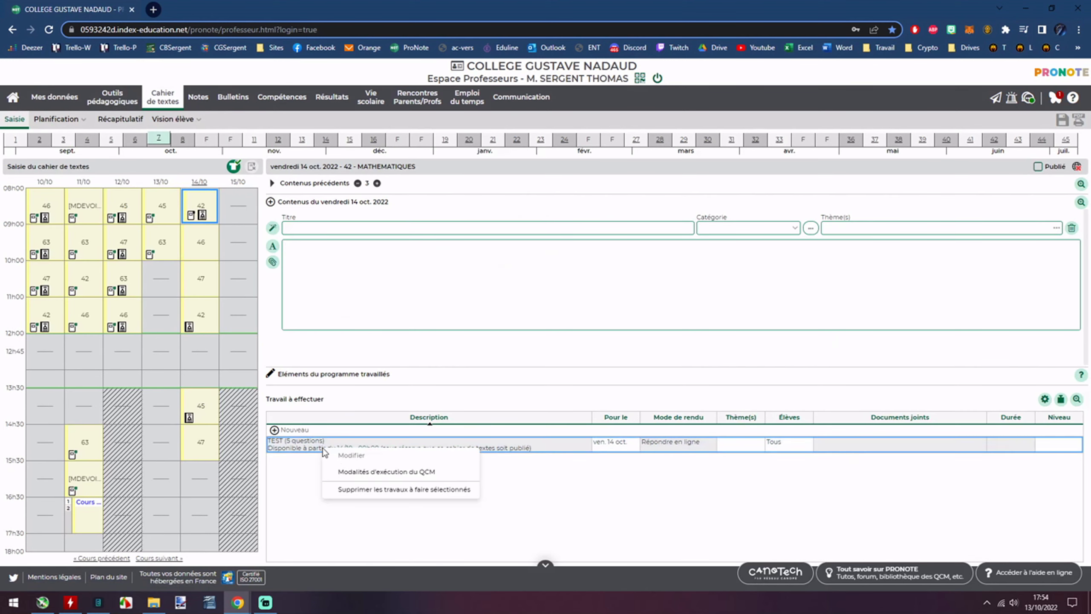
click(367, 490)
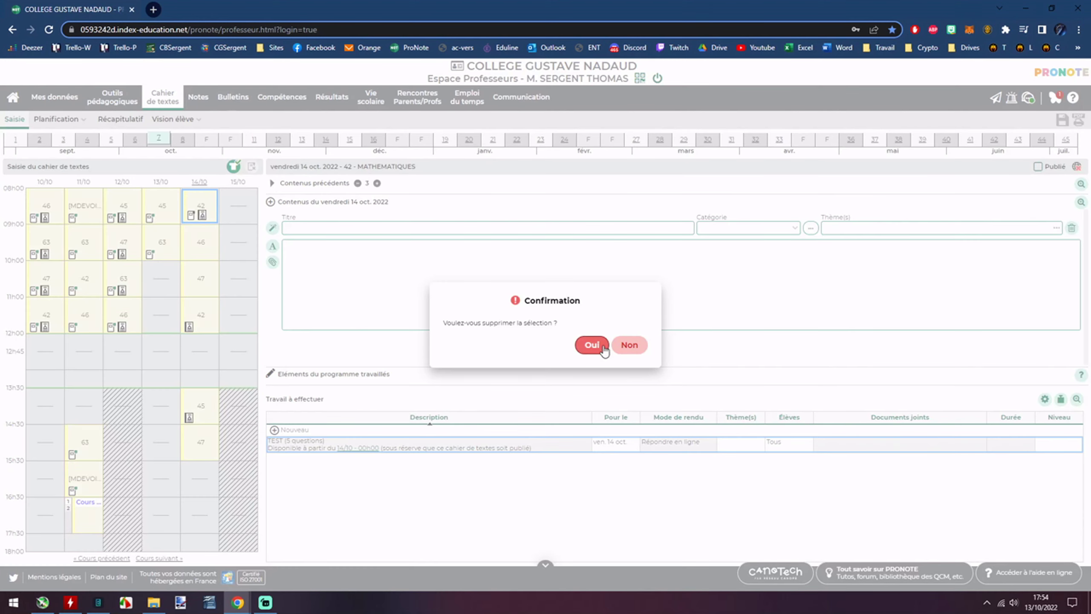
click(598, 346)
click(113, 98)
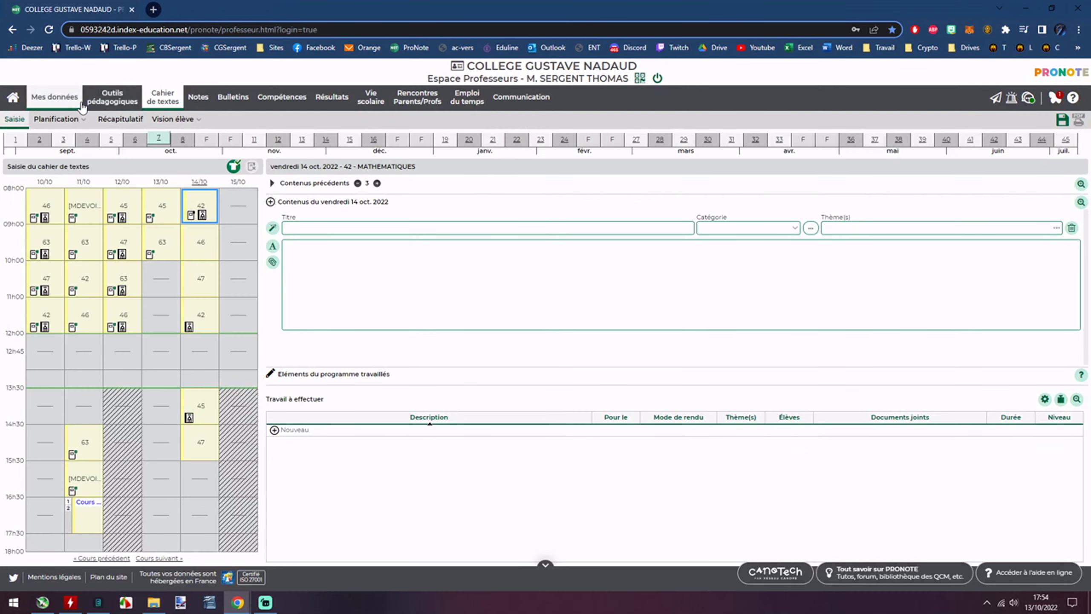
mouse_move(127, 119)
click(144, 136)
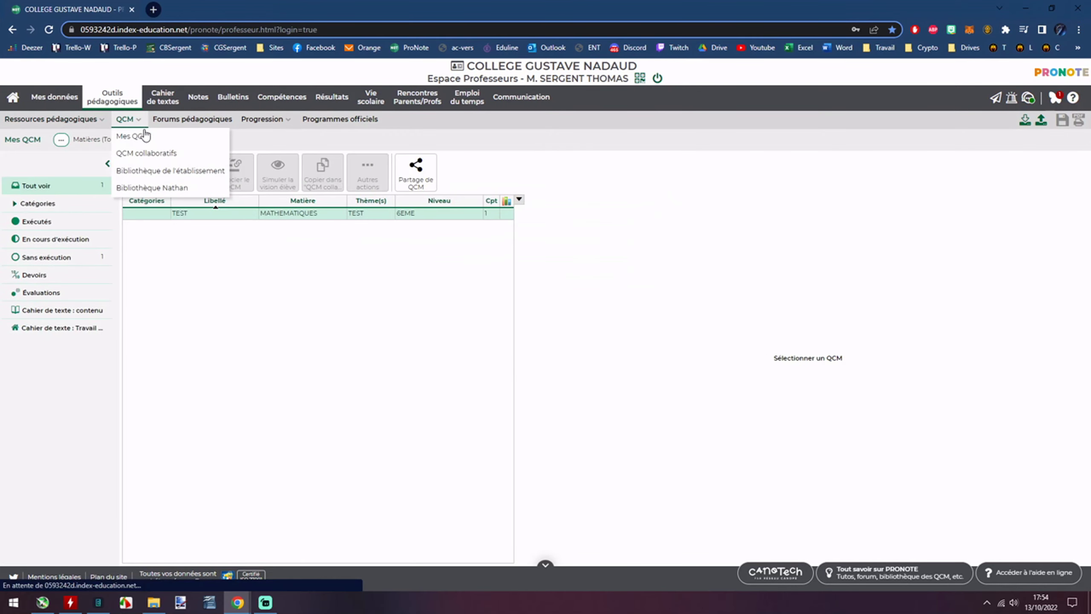
Select TEST and preview it in the simulated student view.
click(222, 213)
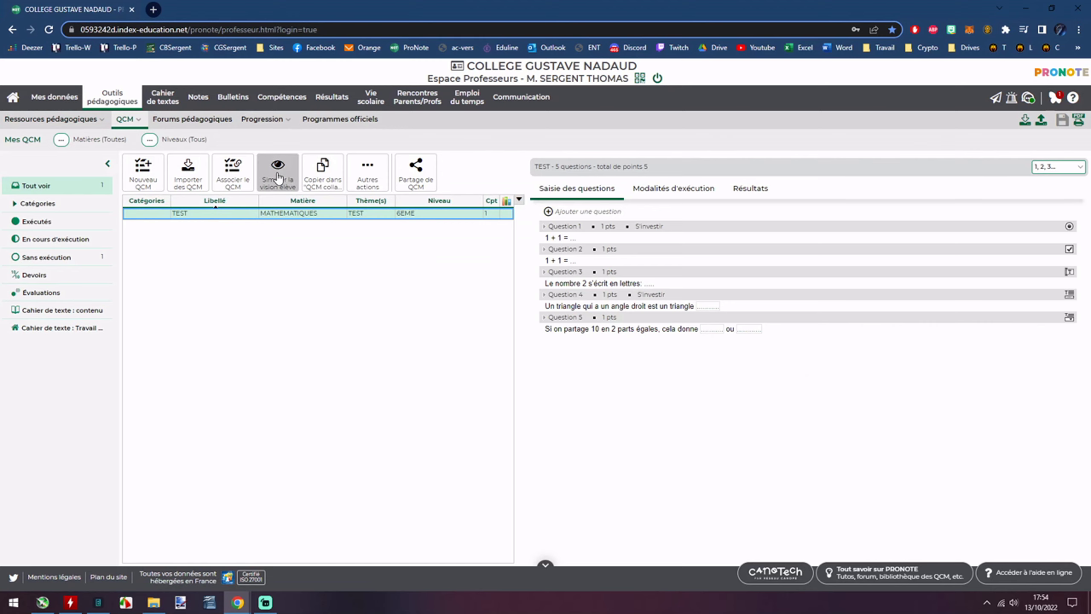
click(278, 183)
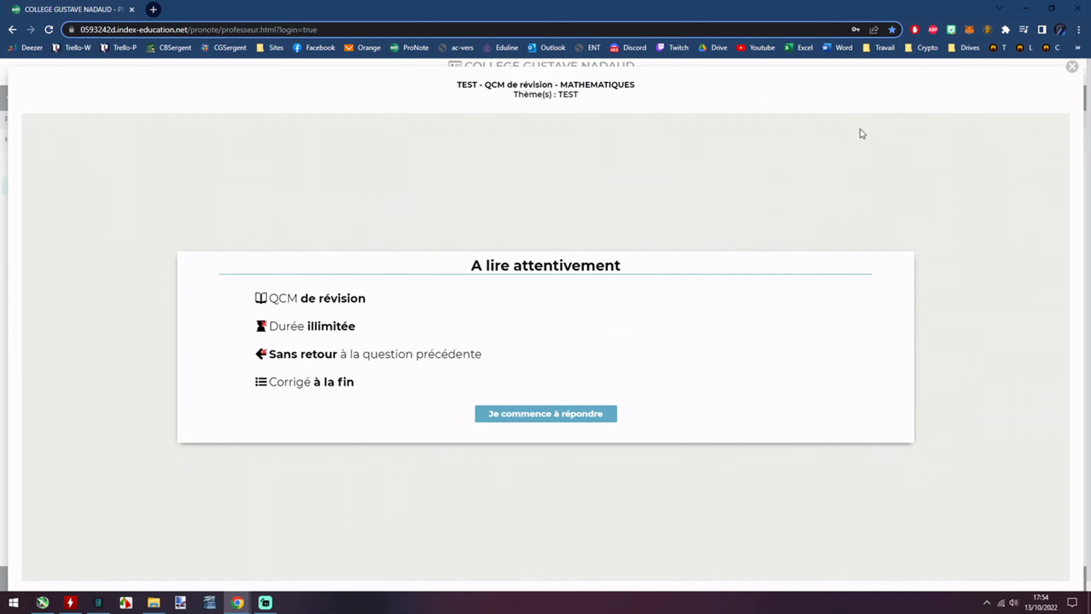
click(1072, 67)
Enter COUCOU as the home-page instruction and preview the student view again.
click(666, 194)
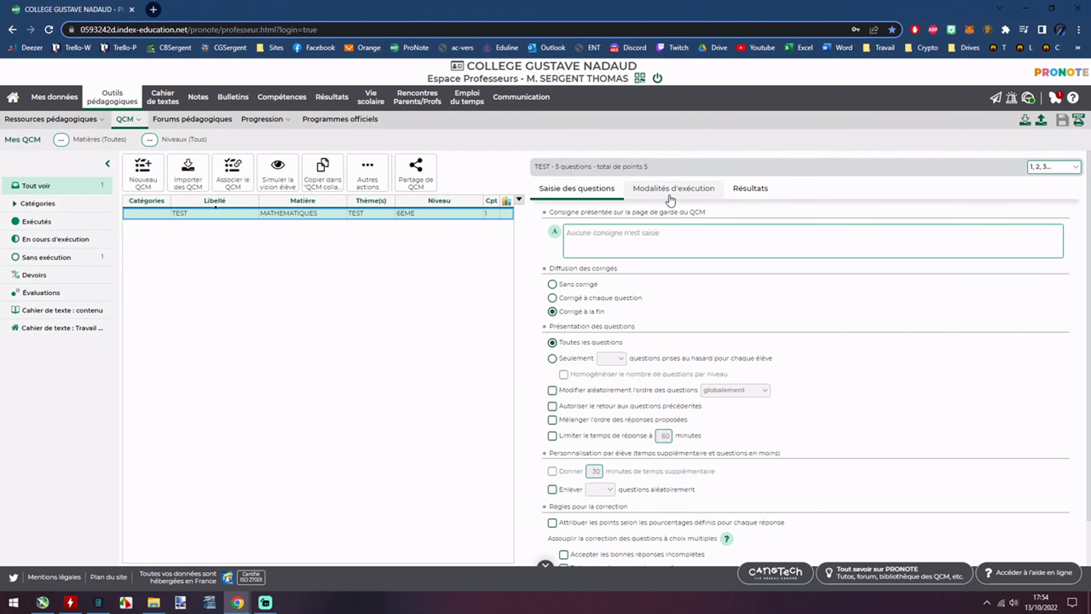
text(COUCOU)
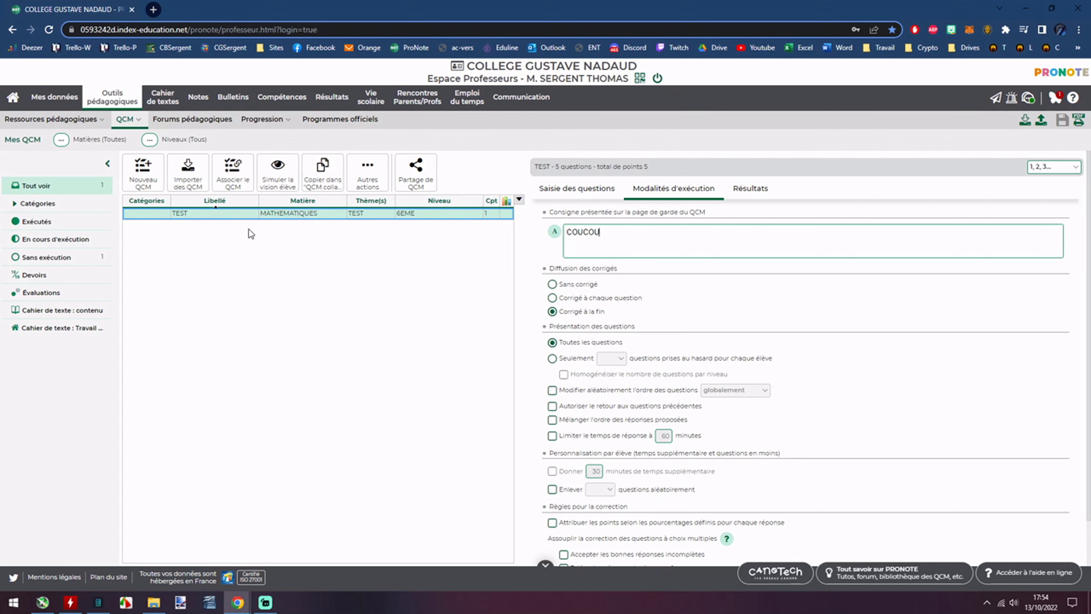
click(224, 212)
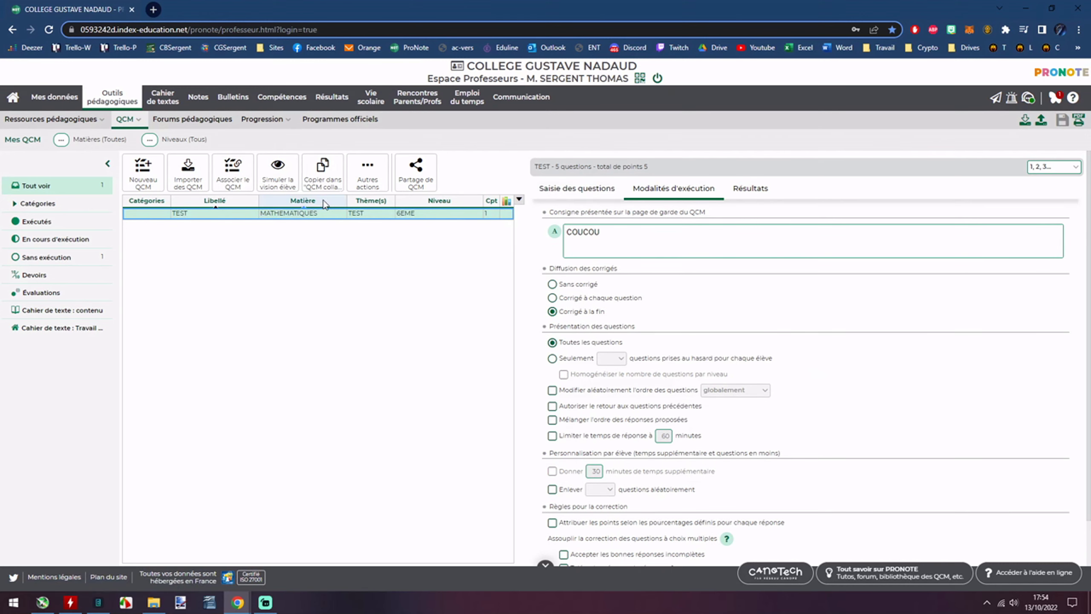
click(277, 171)
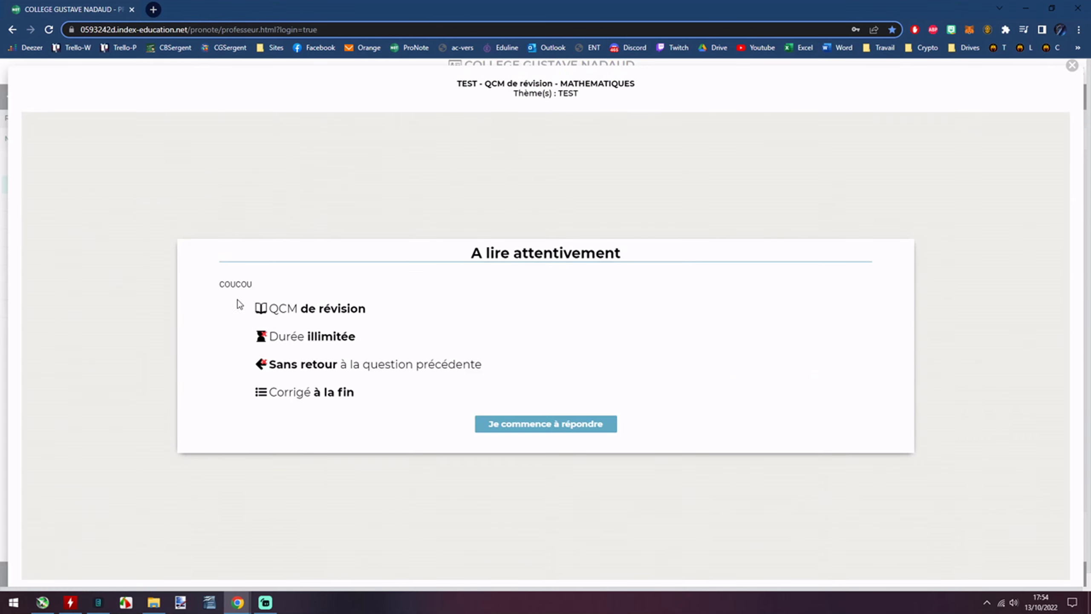
Start the simulated test and check that Question 1's YouTube link opens.
double_click(226, 284)
click(521, 392)
click(521, 425)
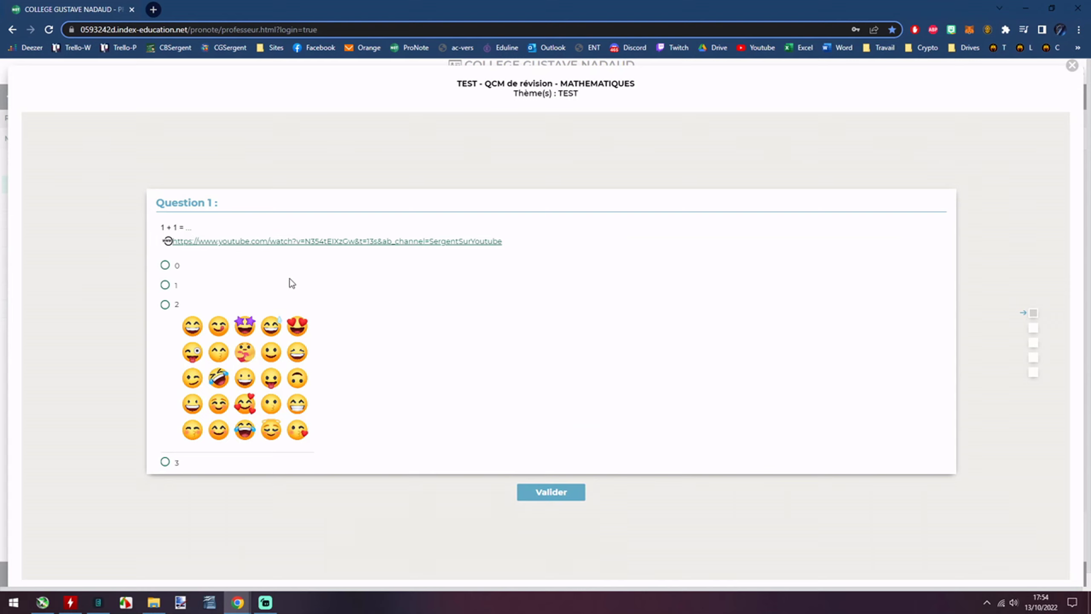
click(206, 248)
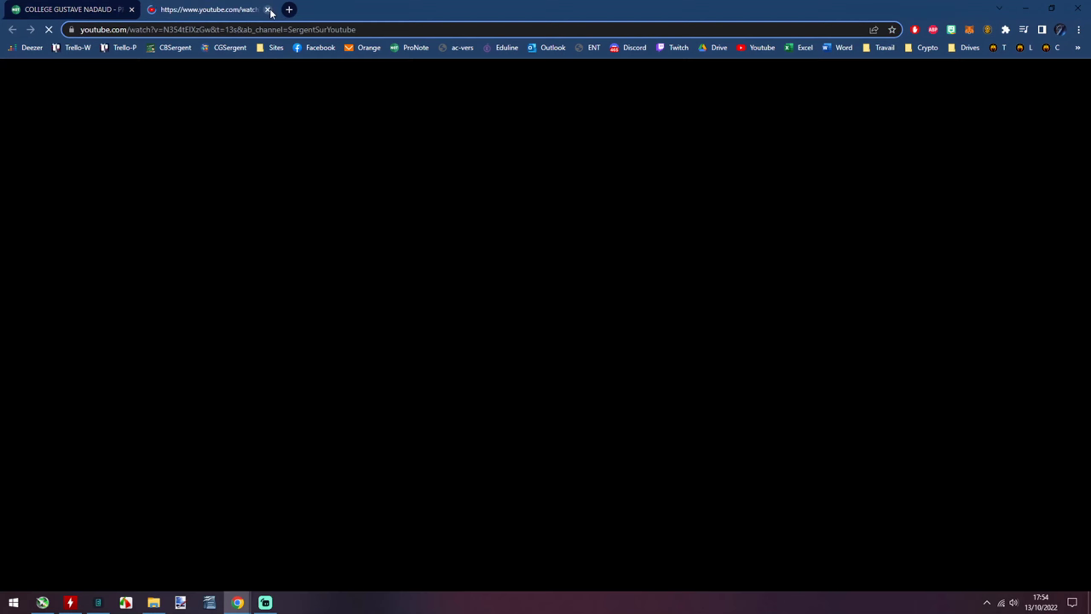
key(ctrl+w)
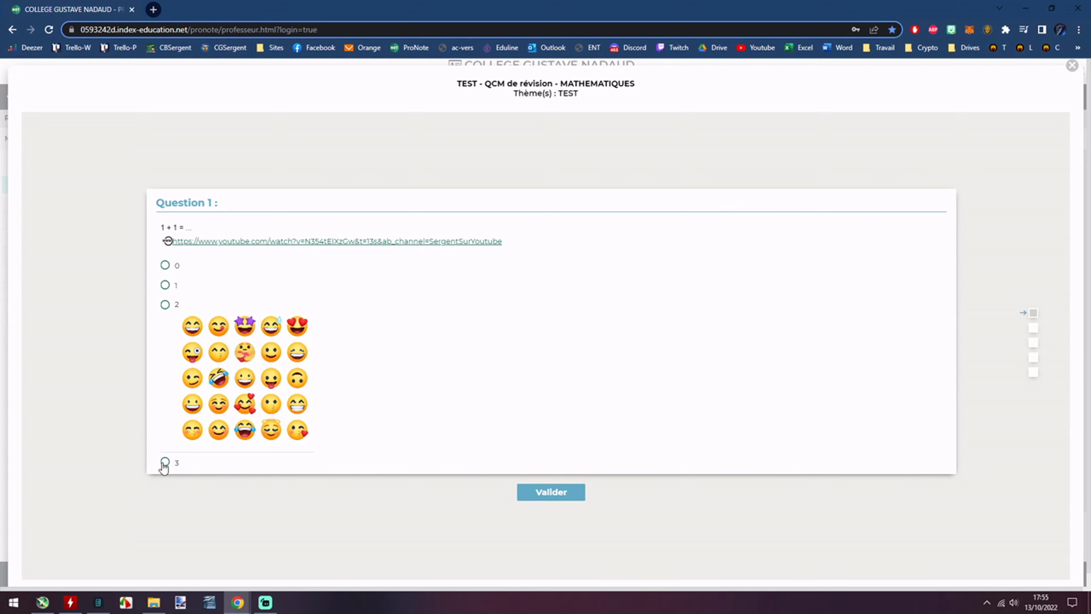
Answer 1 for Question 1, 0 and 3 for Question 2, and 'deux' for Question 3.
click(165, 285)
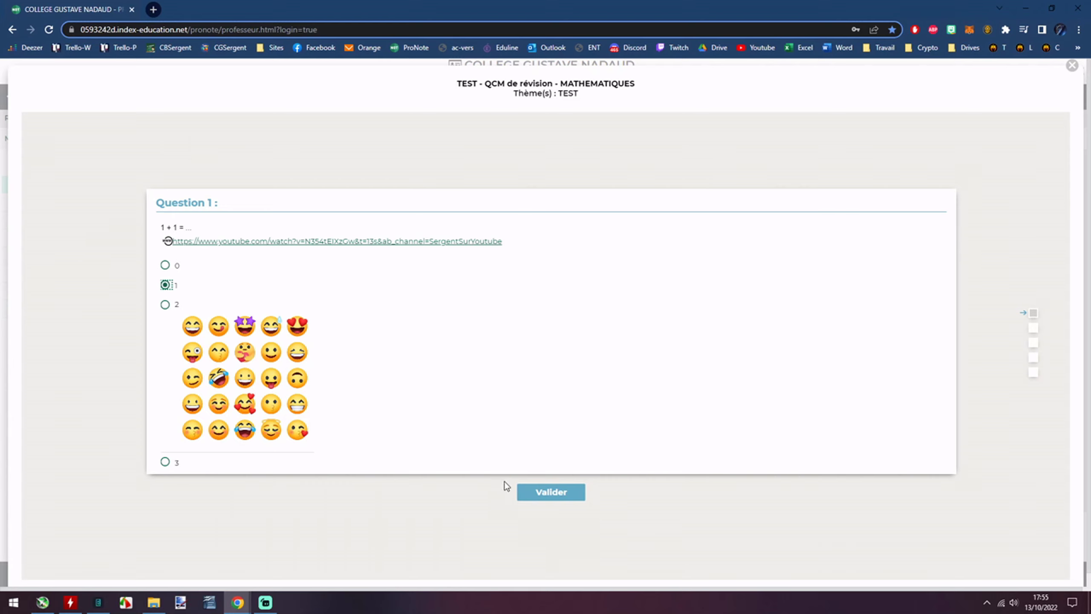
click(543, 493)
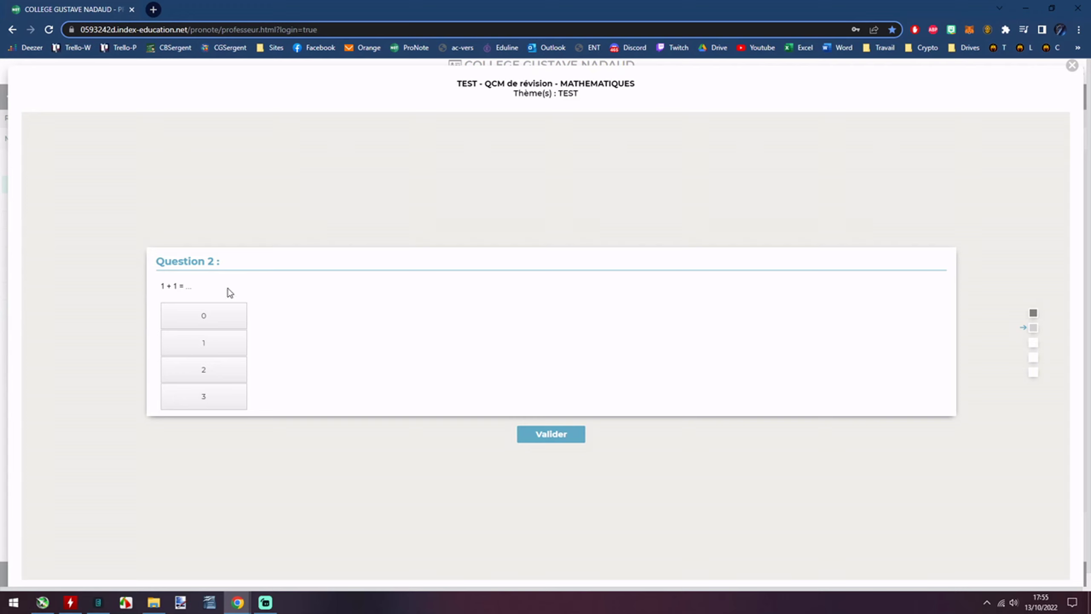
click(232, 325)
click(218, 394)
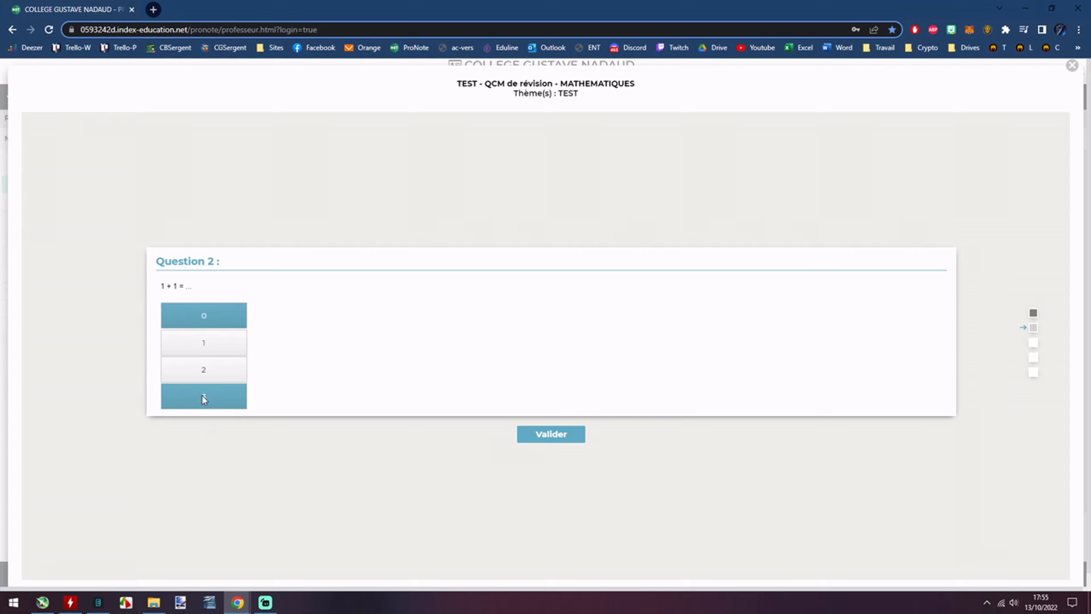
key(Return)
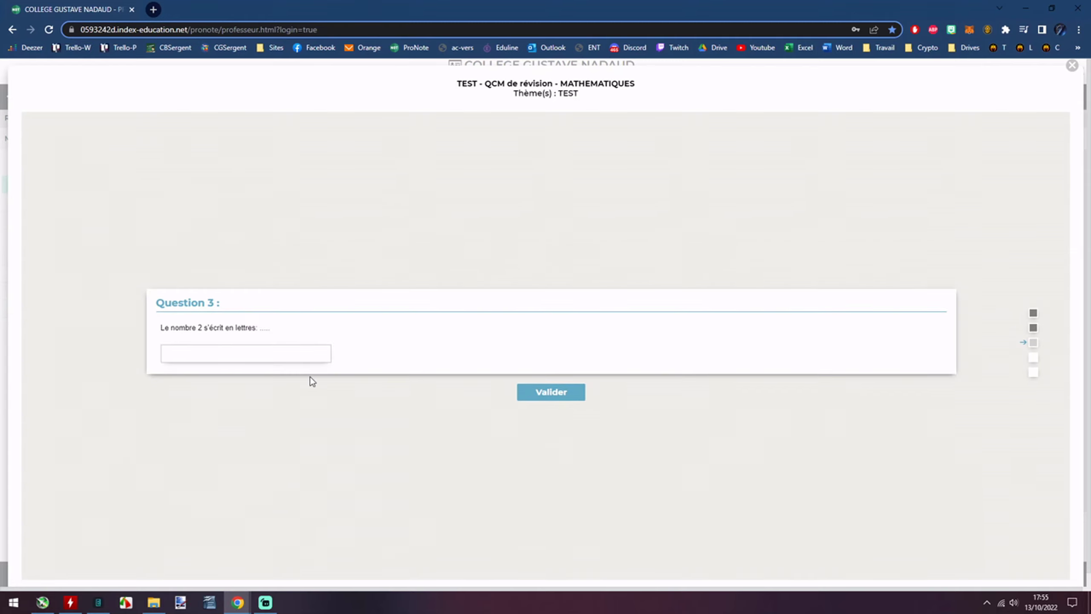
text(deux)
click(564, 399)
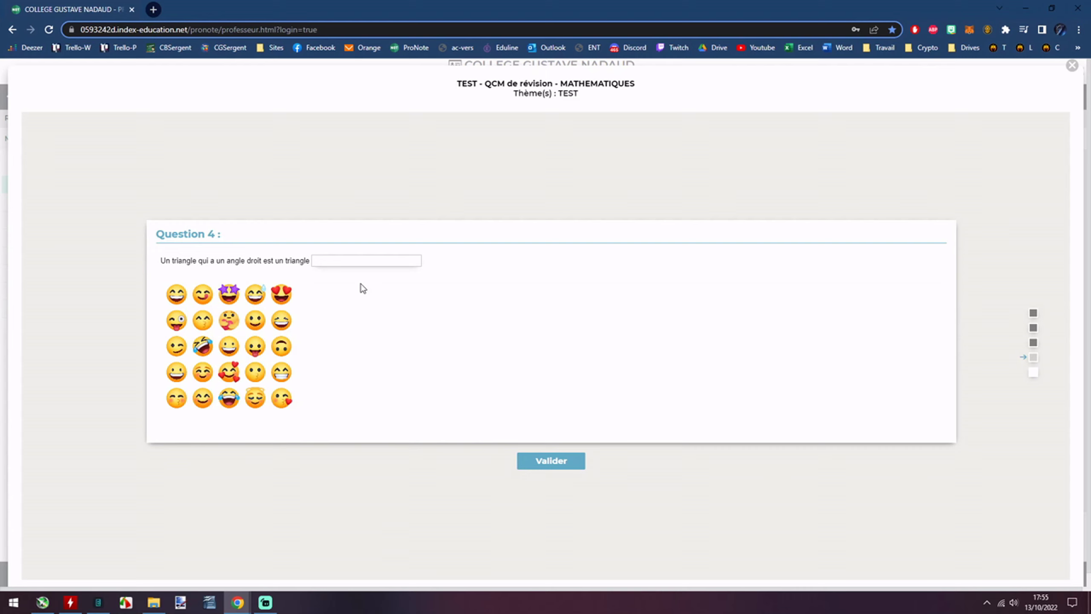